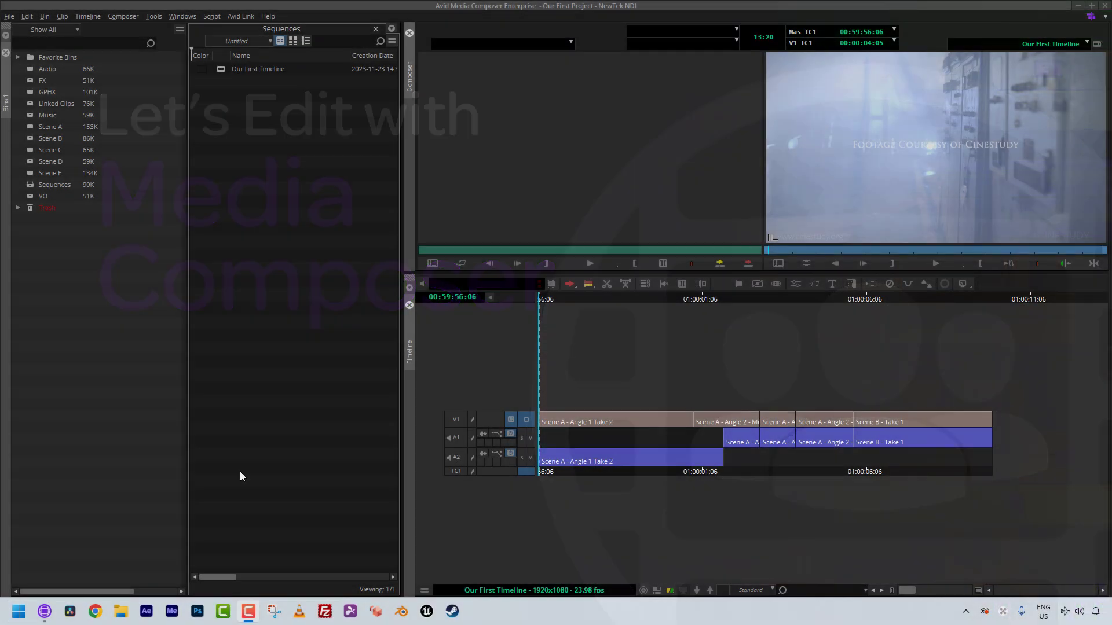
# Scrub through the Our First Timeline sequence to review its clips and return to its start
pyautogui.moveTo(601, 442); pyautogui.dragTo(937, 547)
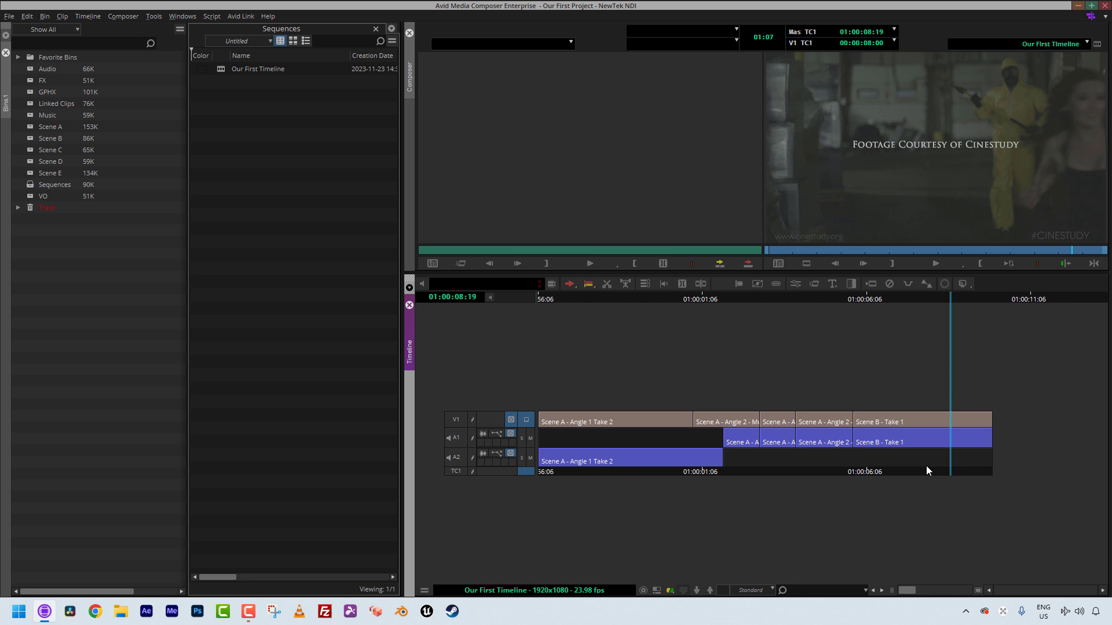
pyautogui.moveTo(922, 468); pyautogui.dragTo(934, 445)
pyautogui.moveTo(818, 446); pyautogui.dragTo(502, 440)
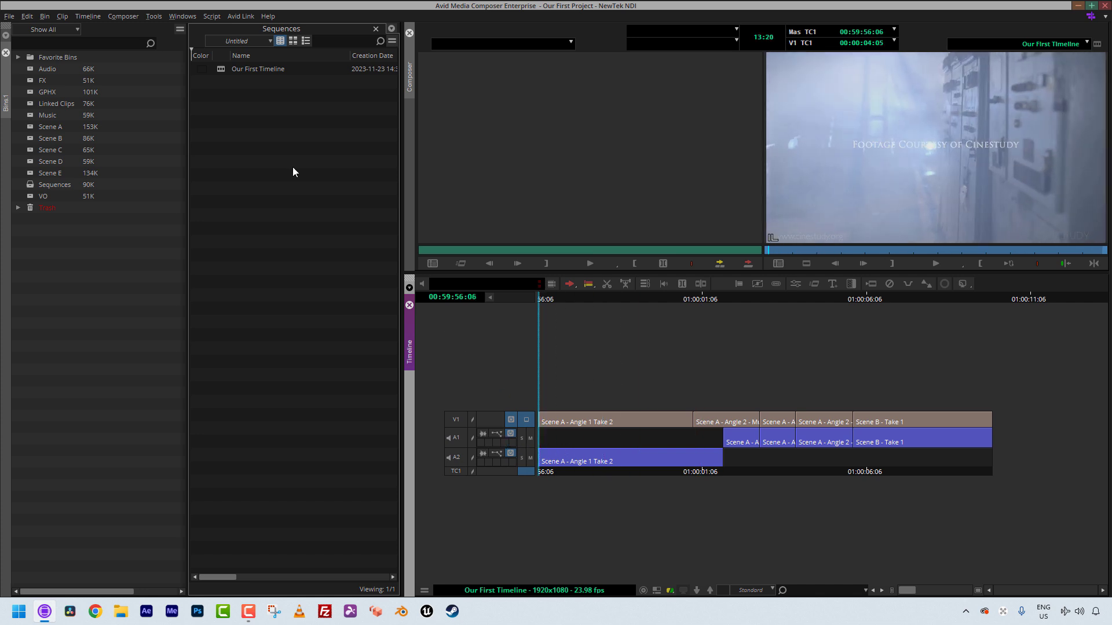
# Create a new sequence from the Default Template and name it New Timeline
pyautogui.click(81, 16)
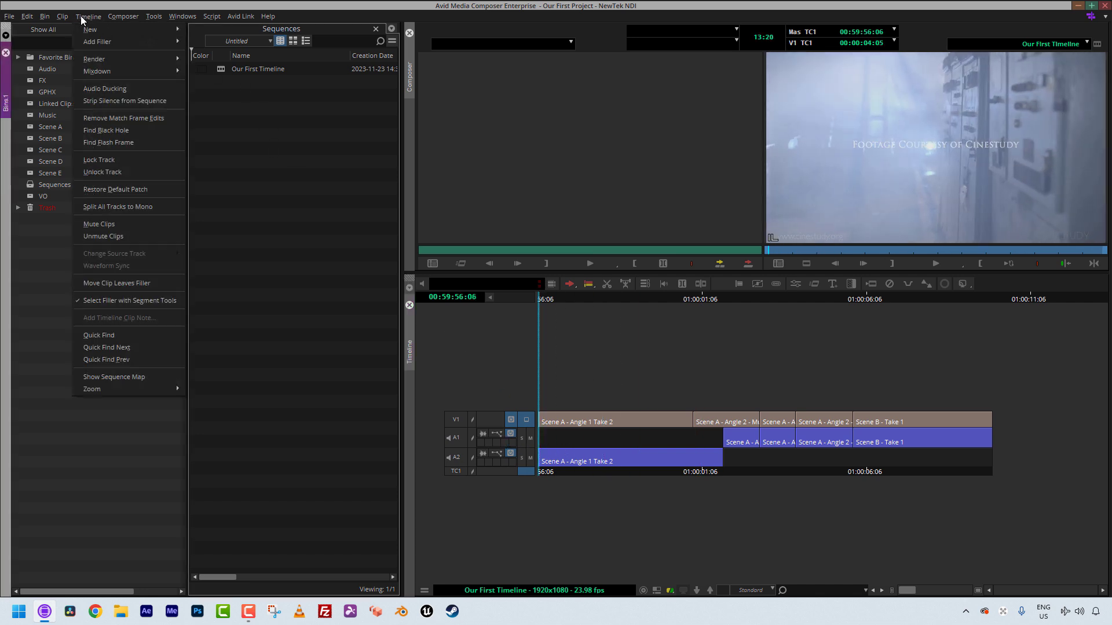
pyautogui.moveTo(84, 30)
pyautogui.moveTo(207, 34)
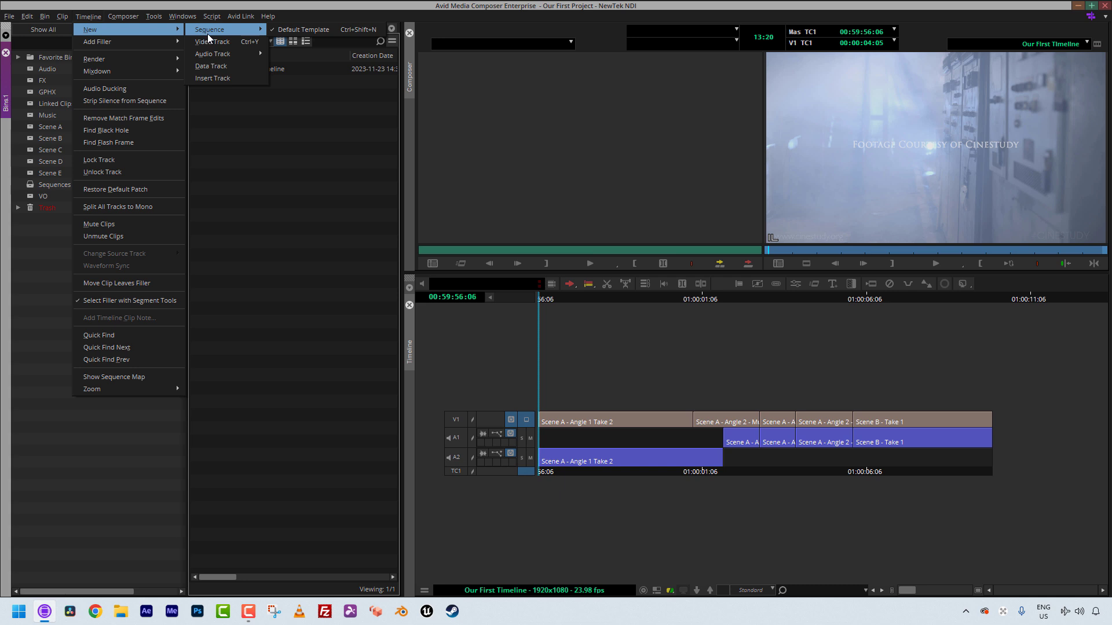
pyautogui.click(290, 35)
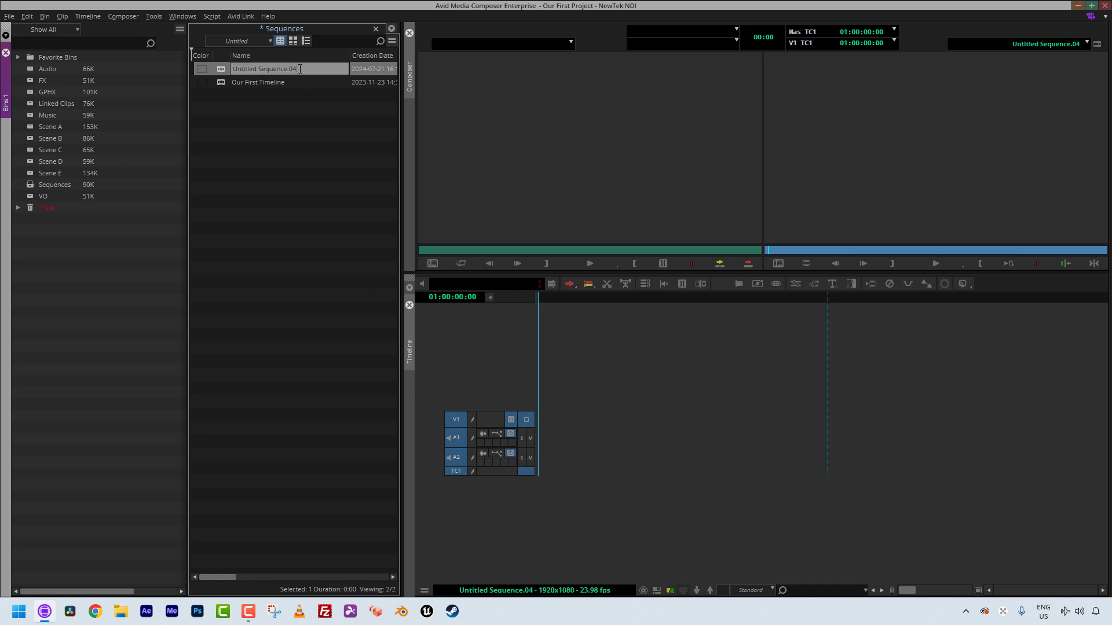
pyautogui.write('New Timeline')
pyautogui.press('Return')
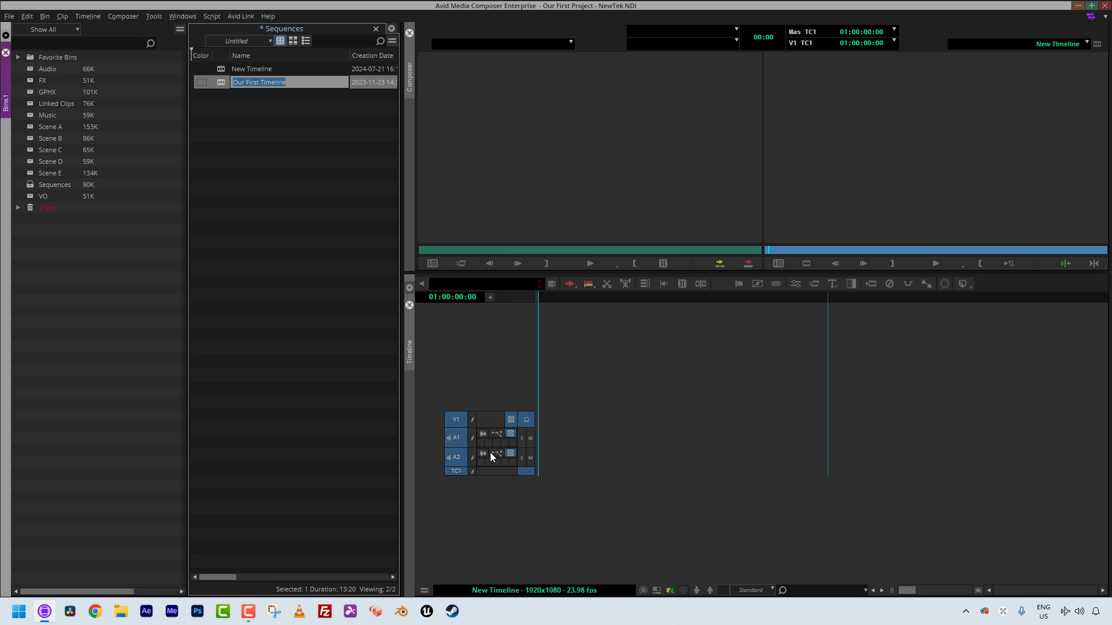
# Reorder the timeline tracks so the TC1 timecode track sits directly below V1, above the audio tracks
pyautogui.click(613, 446)
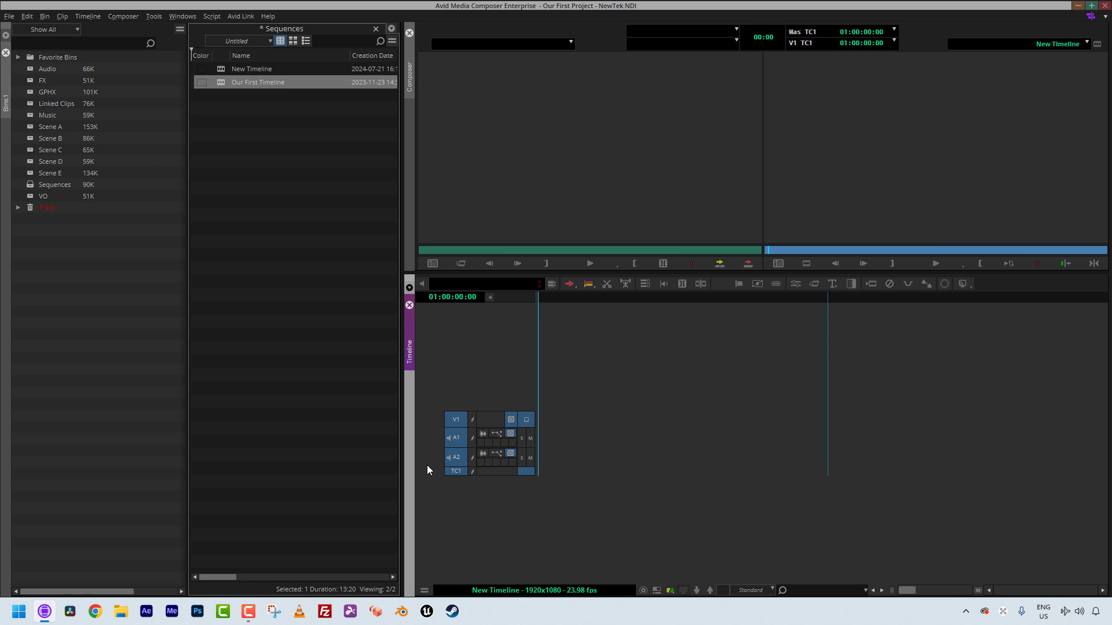
pyautogui.moveTo(457, 473); pyautogui.dragTo(466, 433)
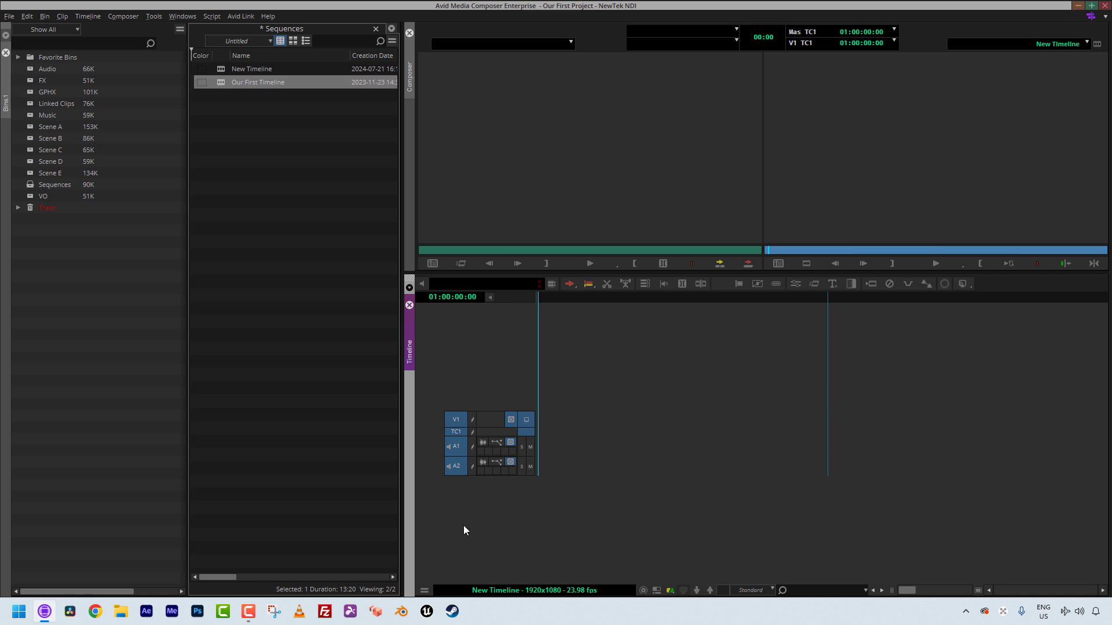
pyautogui.moveTo(448, 454)
pyautogui.mouseDown()
pyautogui.moveTo(458, 437)
pyautogui.moveTo(457, 477)
pyautogui.moveTo(458, 423)
pyautogui.moveTo(457, 470)
pyautogui.mouseUp()
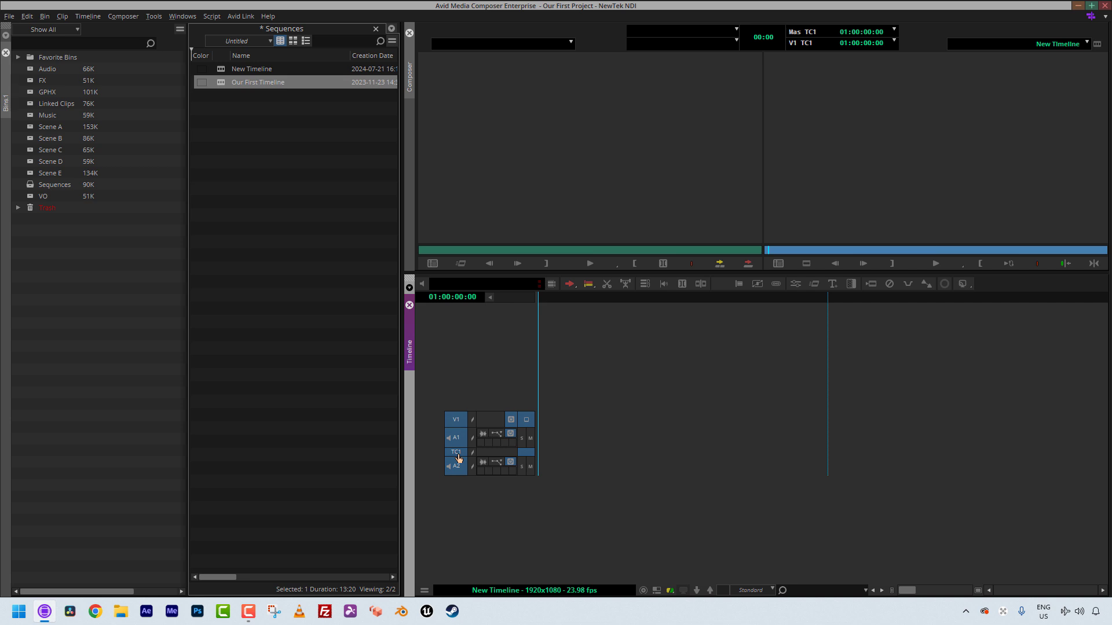
pyautogui.moveTo(458, 458); pyautogui.dragTo(458, 396)
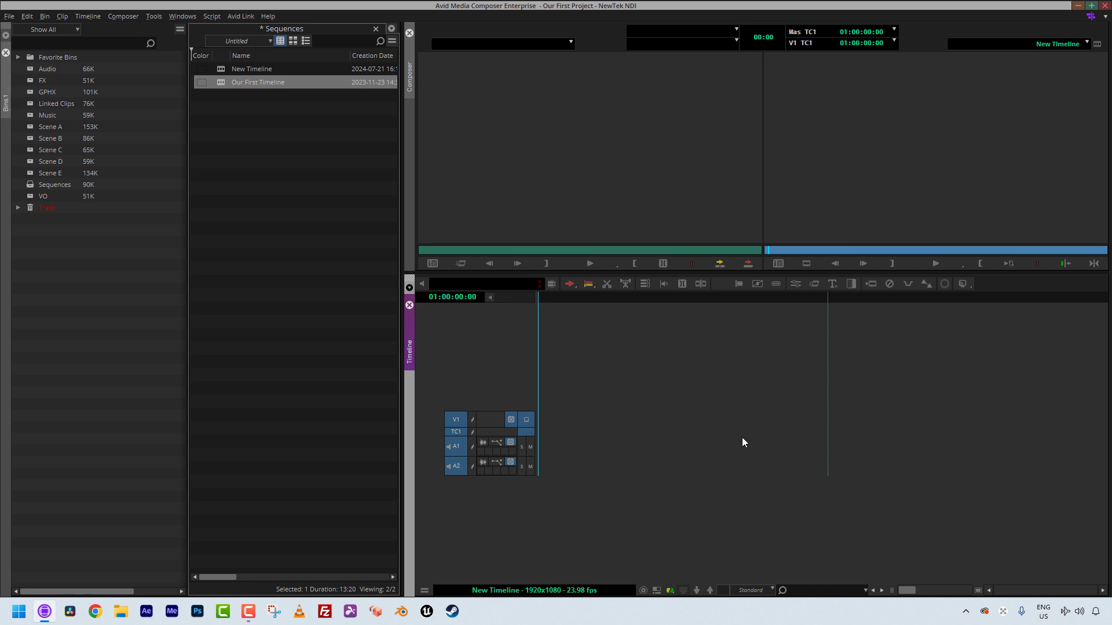
# Add six mono audio tracks, A3 to A8, to the New Timeline sequence
pyautogui.hotkey('ctrl', 'u')
pyautogui.hotkey('ctrl', 'u')
pyautogui.hotkey('ctrl', 'u')
pyautogui.hotkey('ctrl', 'u')
pyautogui.hotkey('ctrl', 'u')
pyautogui.hotkey('ctrl', 'u')
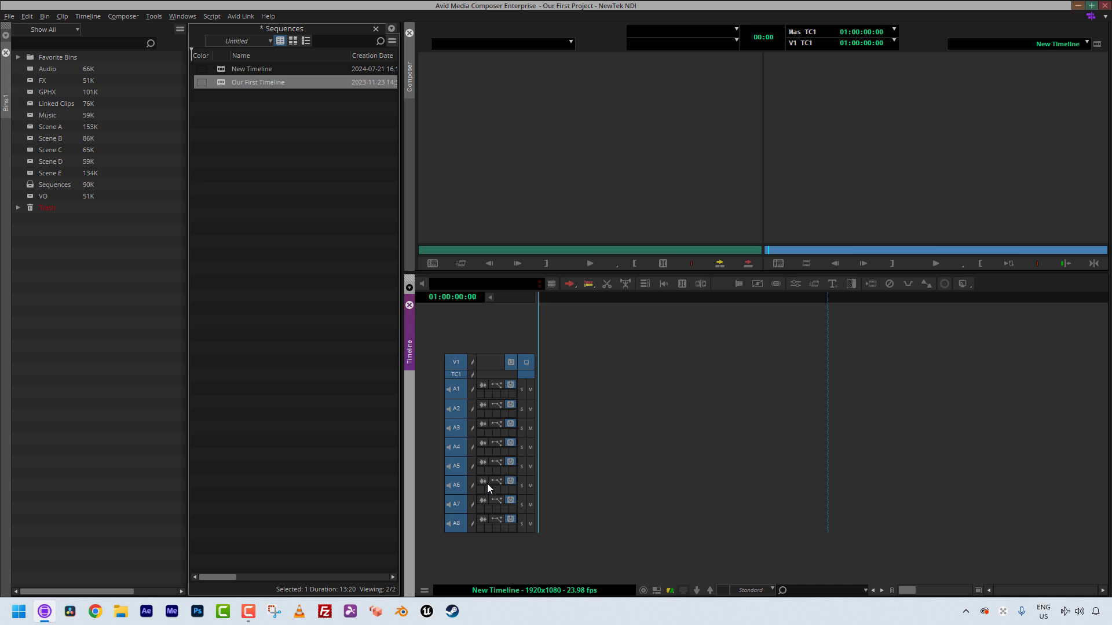
# Inspect the user Audio settings, including the default pan for mono tracks, and close the settings
pyautogui.hotkey('ctrl', '=')
pyautogui.scroll(10, 210, 304)
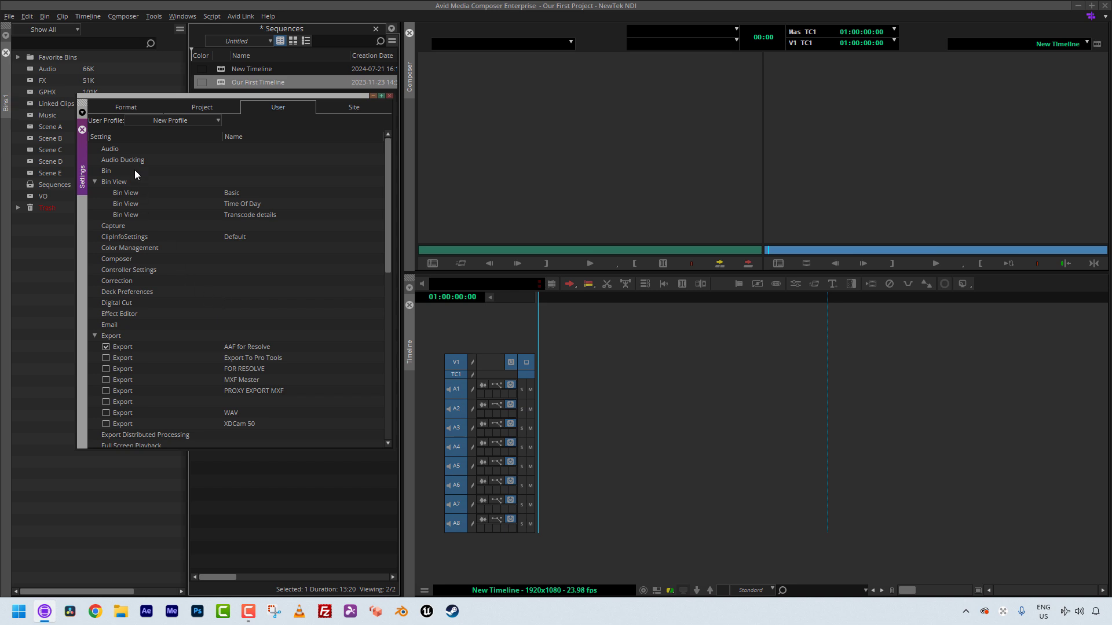
pyautogui.doubleClick(126, 150)
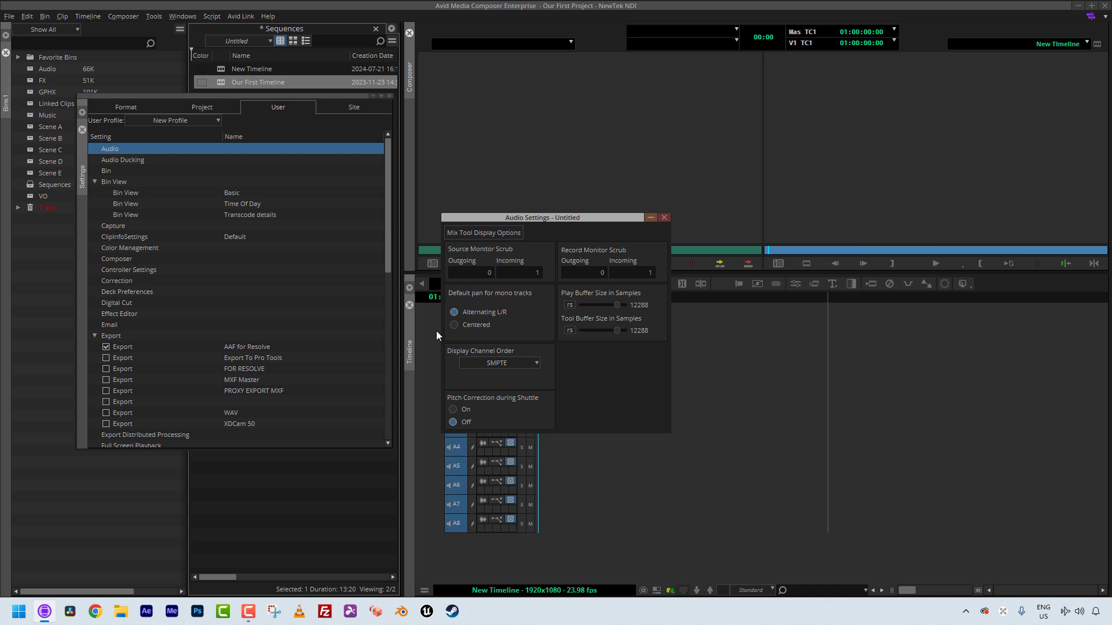
pyautogui.click(664, 218)
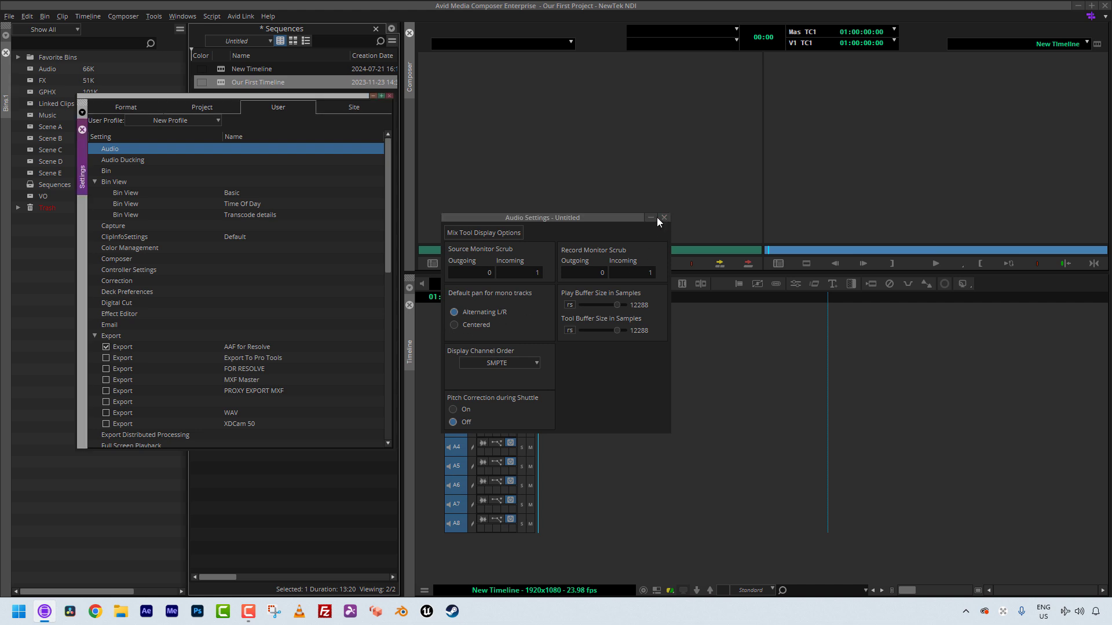
pyautogui.click(389, 96)
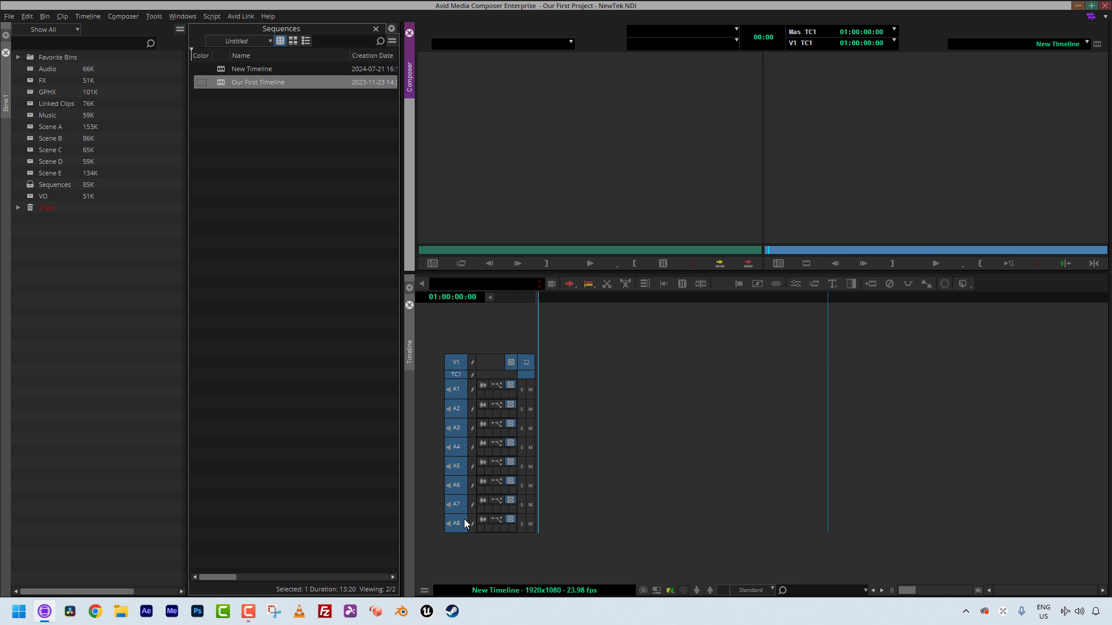
# Delete the New Timeline sequence from the Sequences bin
pyautogui.click(214, 96)
pyautogui.click(217, 72)
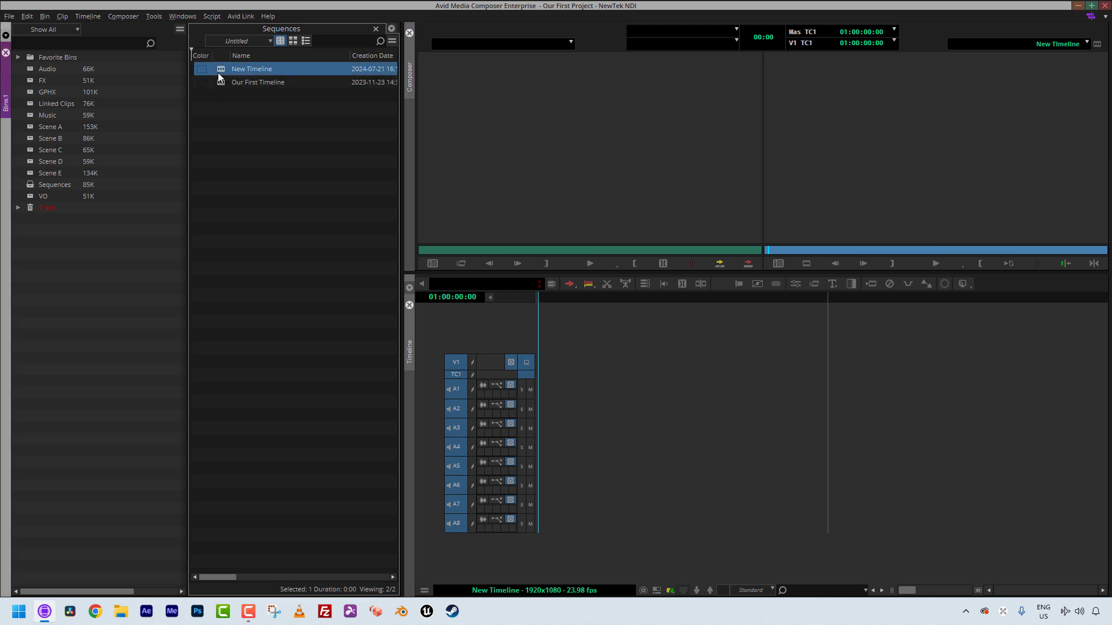
pyautogui.press('Delete')
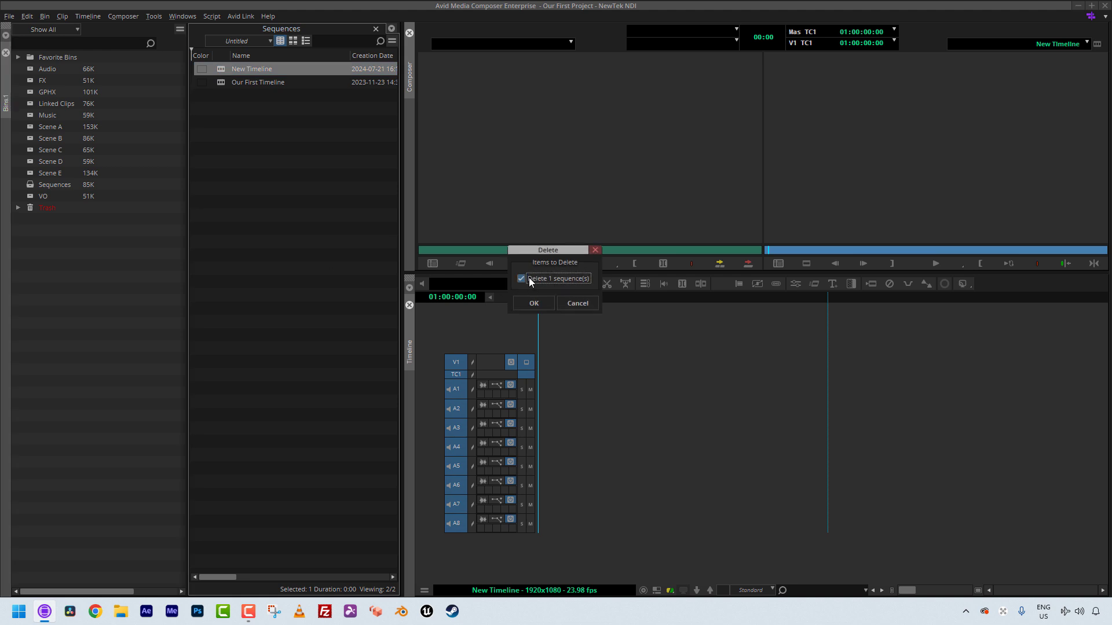
pyautogui.press('Return')
# Create a new sequence template named KPM Mono Default in the user Sequence Template settings
pyautogui.hotkey('ctrl', '9')
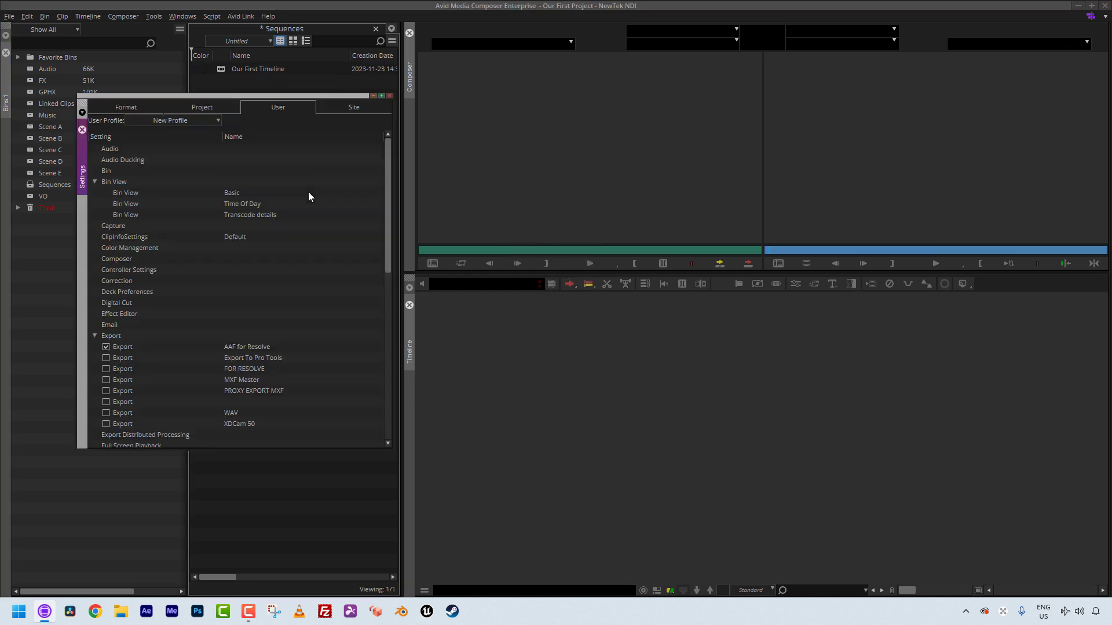
pyautogui.scroll(-8, 276, 193)
pyautogui.scroll(-3, 276, 188)
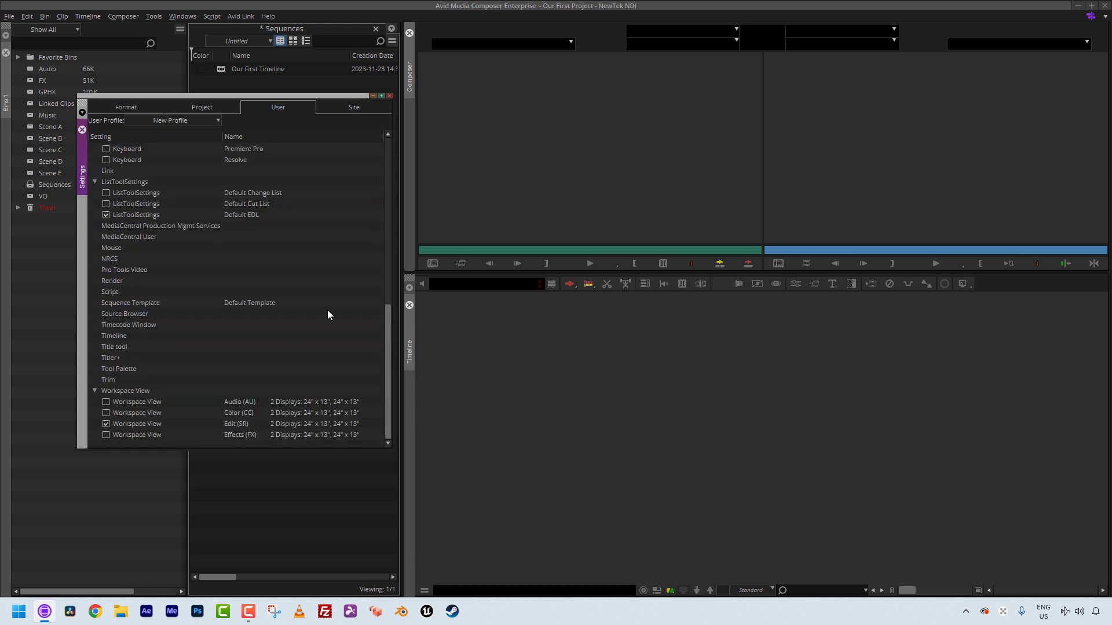
pyautogui.click(129, 304)
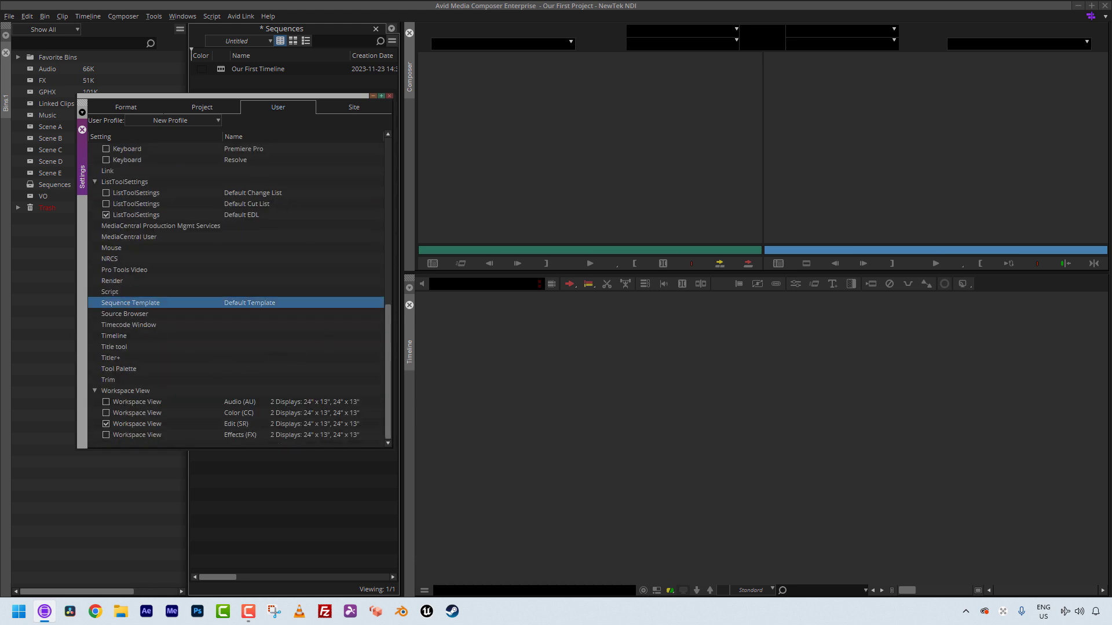
pyautogui.doubleClick(156, 303)
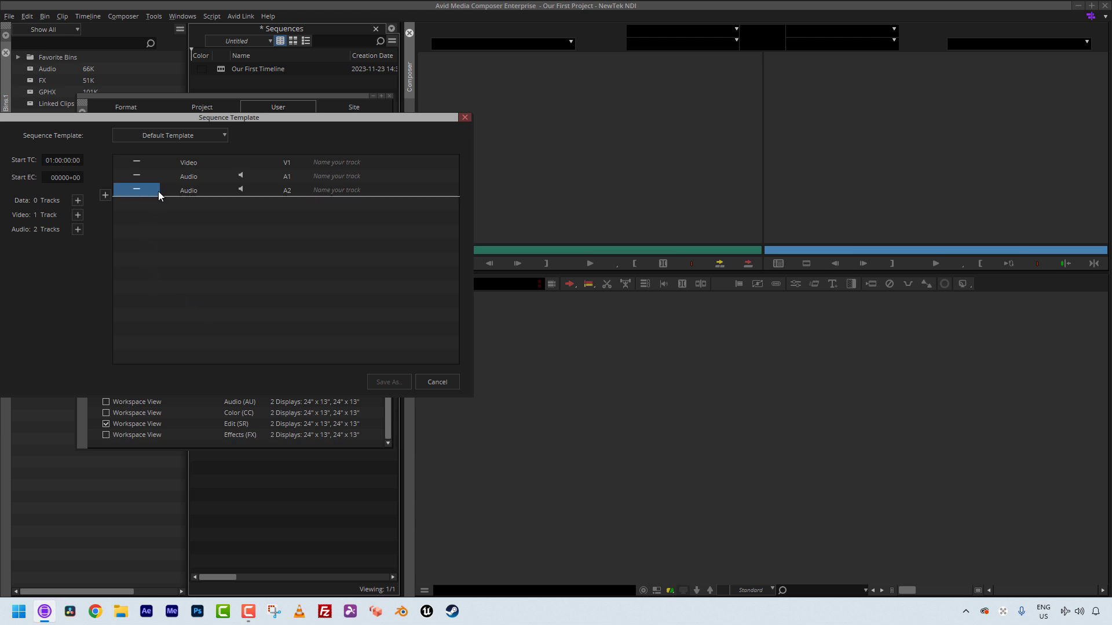
pyautogui.click(179, 135)
pyautogui.click(173, 166)
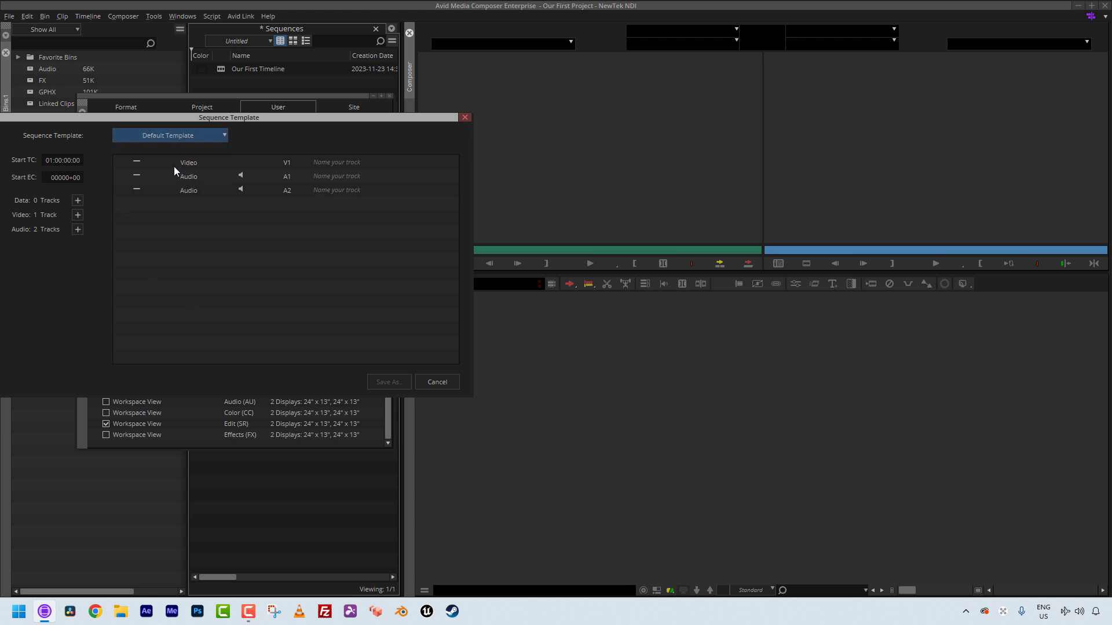
pyautogui.write('KPM Mono Default')
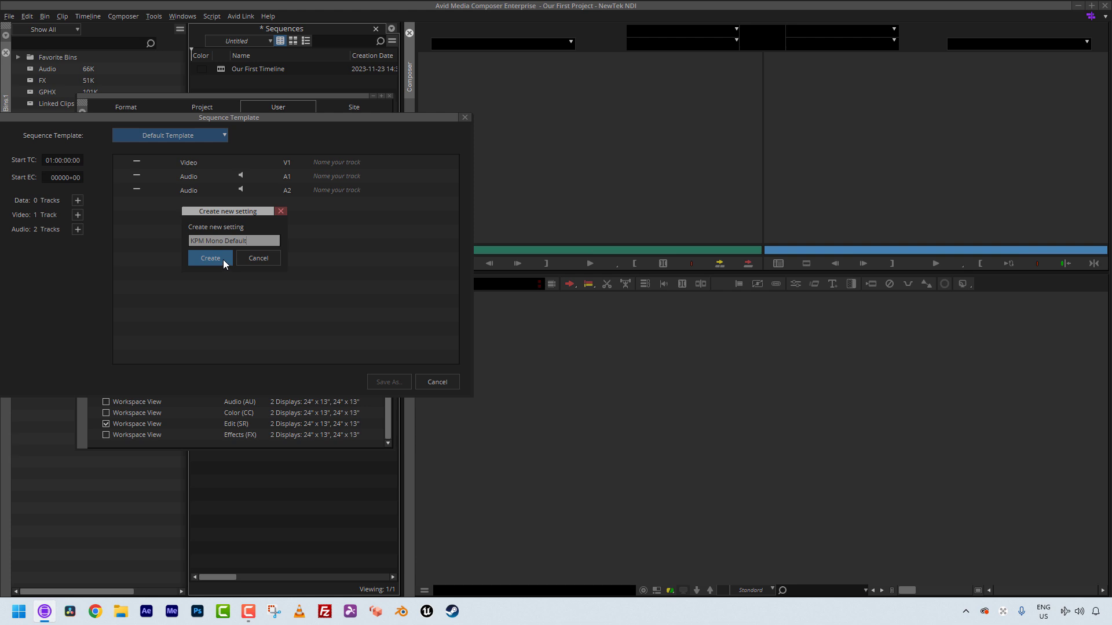
pyautogui.click(224, 259)
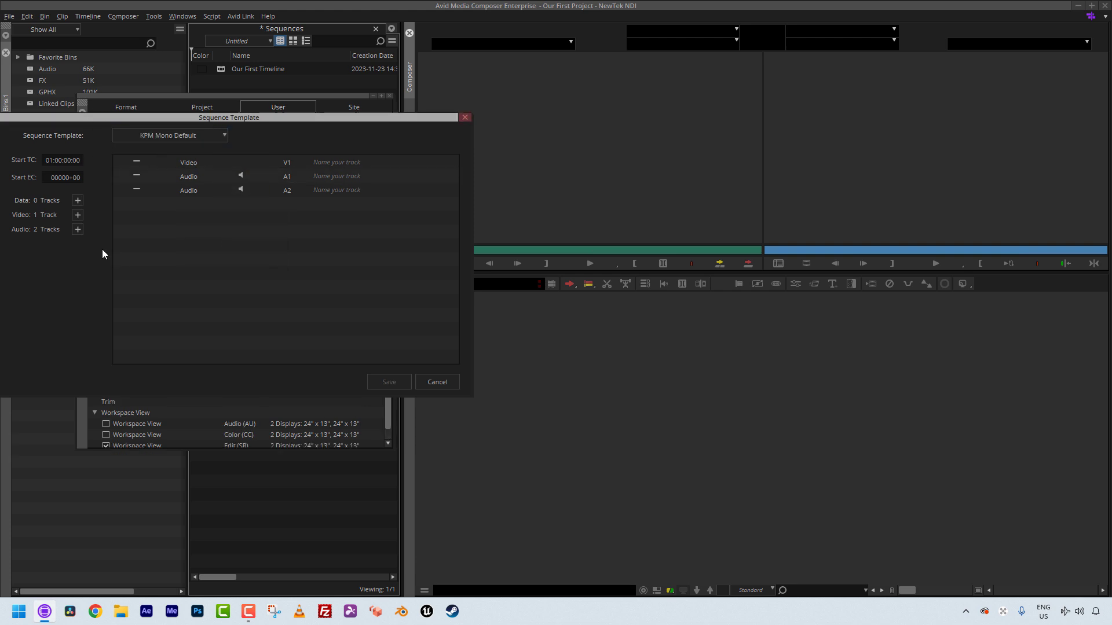
# Add six audio tracks to the KPM Mono Default template for a total of eight, save it and close the settings
pyautogui.click(78, 230)
pyautogui.click(78, 229)
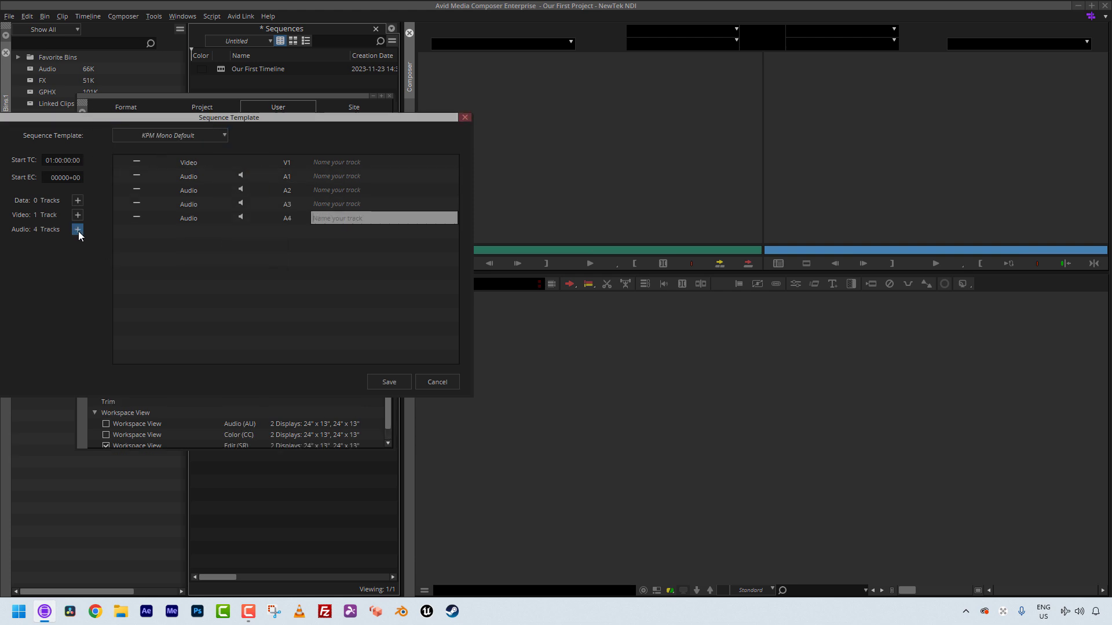
pyautogui.click(78, 230)
pyautogui.click(78, 230)
pyautogui.click(78, 230)
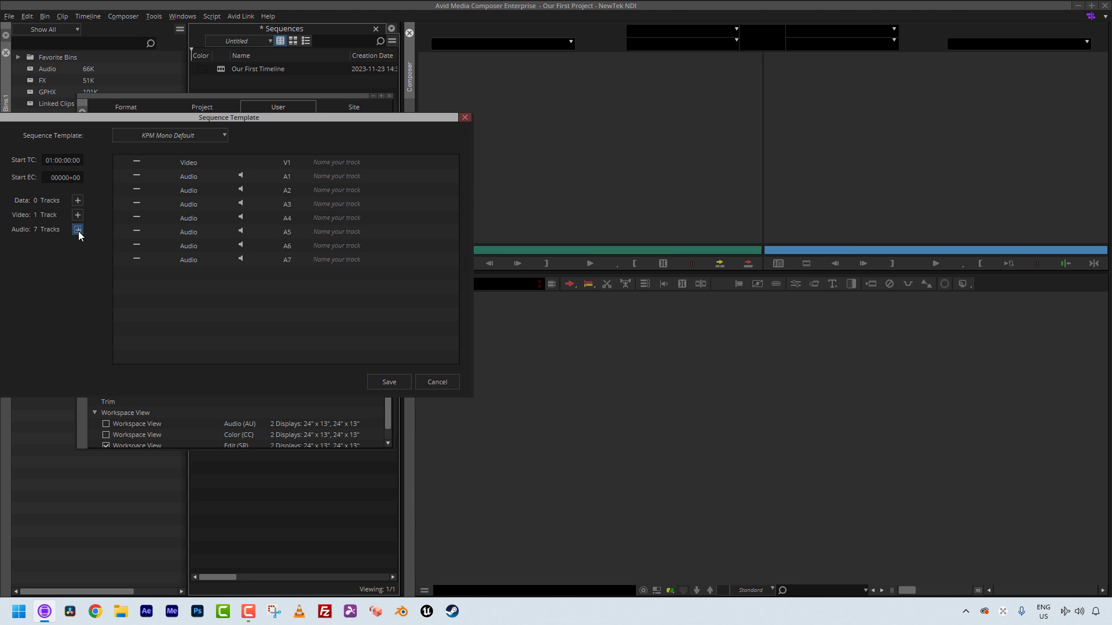
pyautogui.click(78, 230)
pyautogui.click(223, 131)
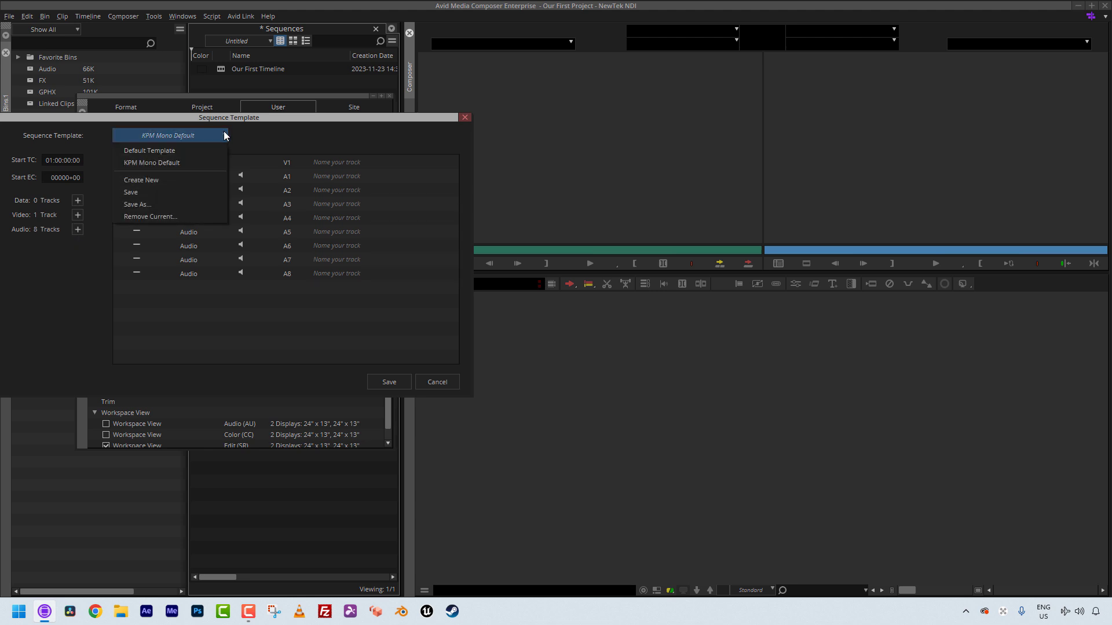
pyautogui.click(183, 190)
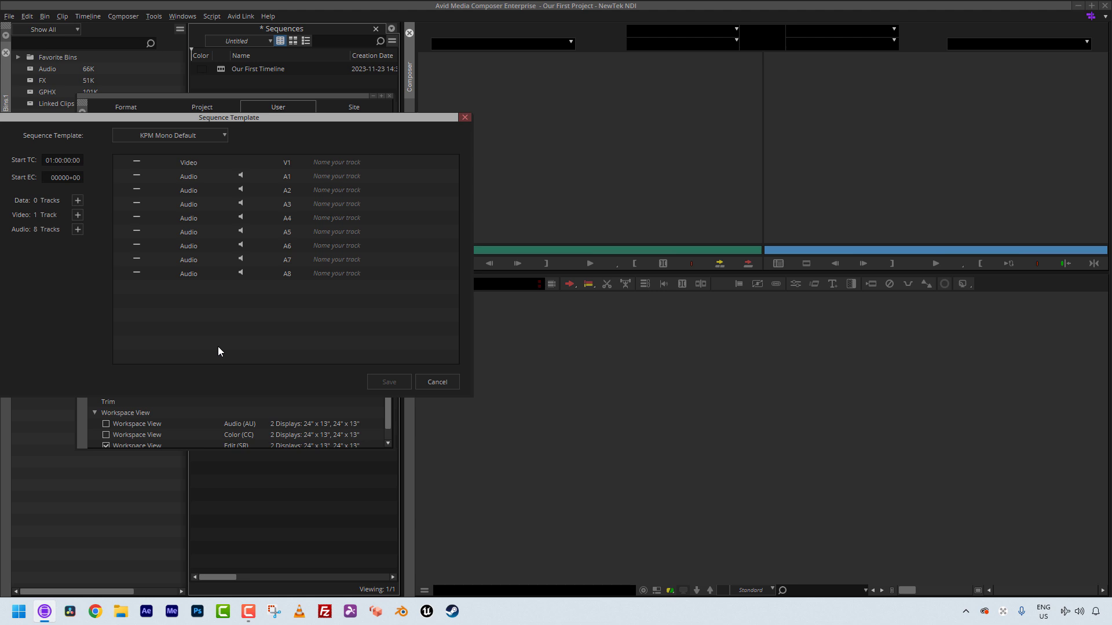
pyautogui.click(427, 387)
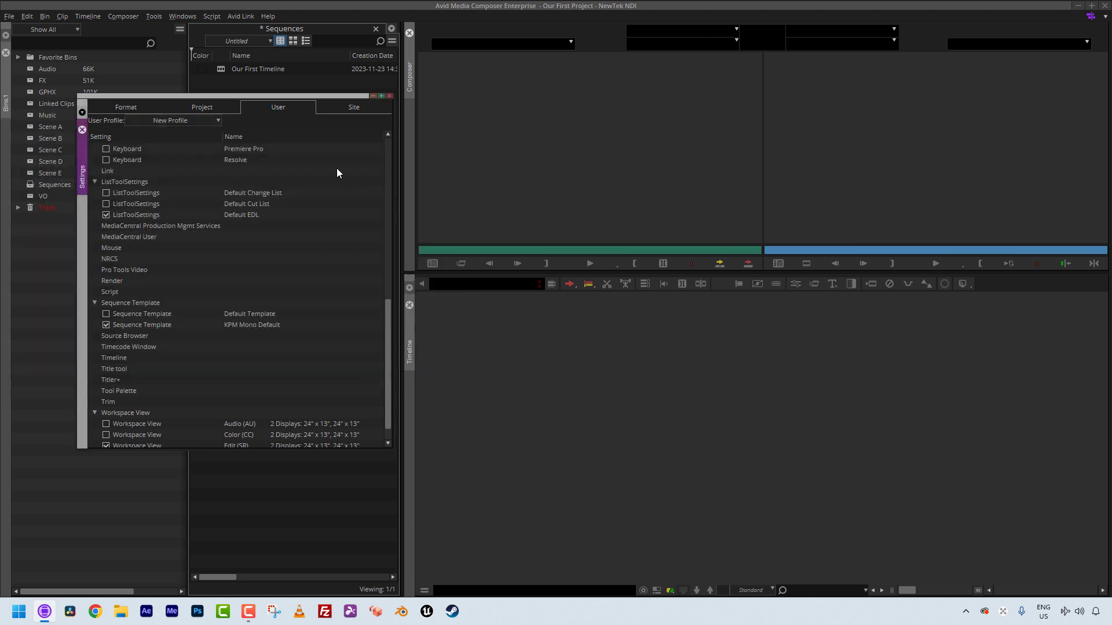
pyautogui.click(389, 96)
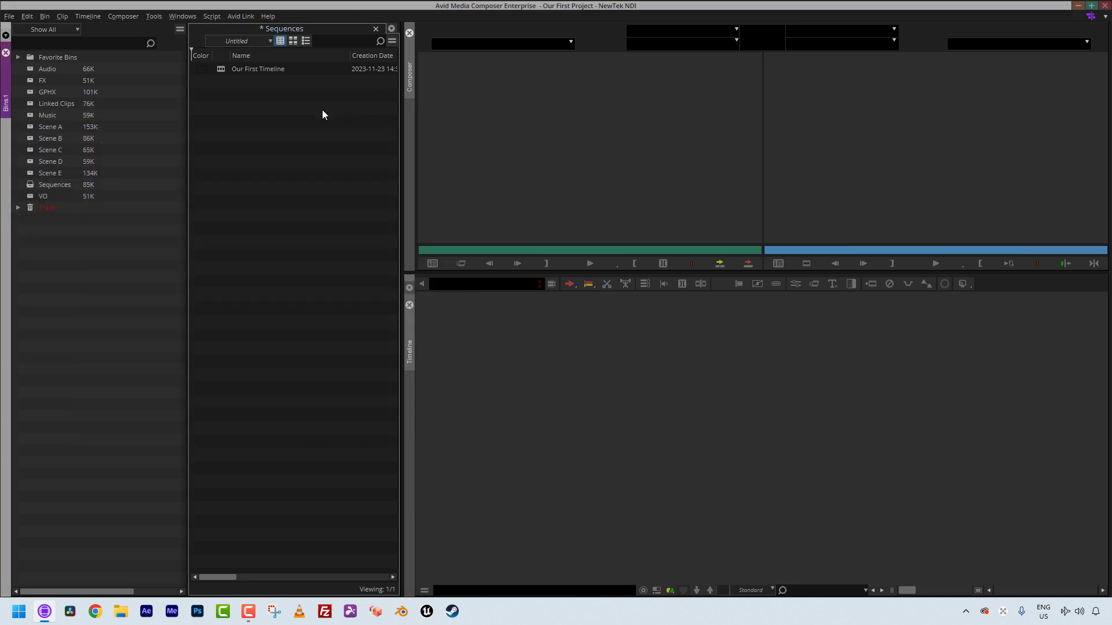
# Create a new sequence from the KPM Mono Default template, keeping its automatic name
pyautogui.click(88, 16)
pyautogui.moveTo(127, 29)
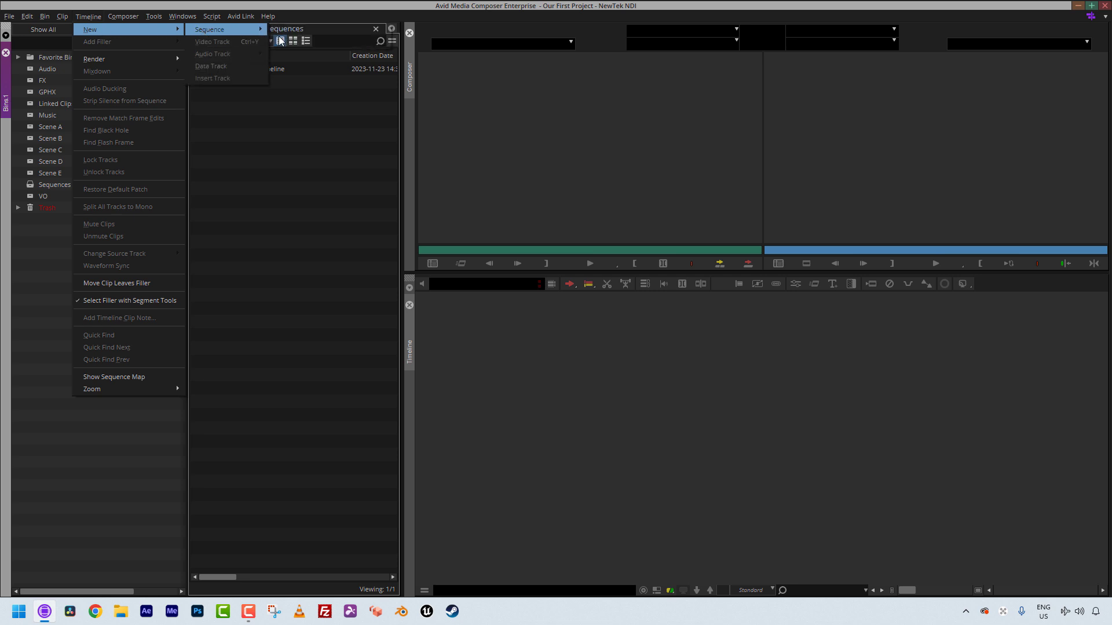
pyautogui.click(304, 40)
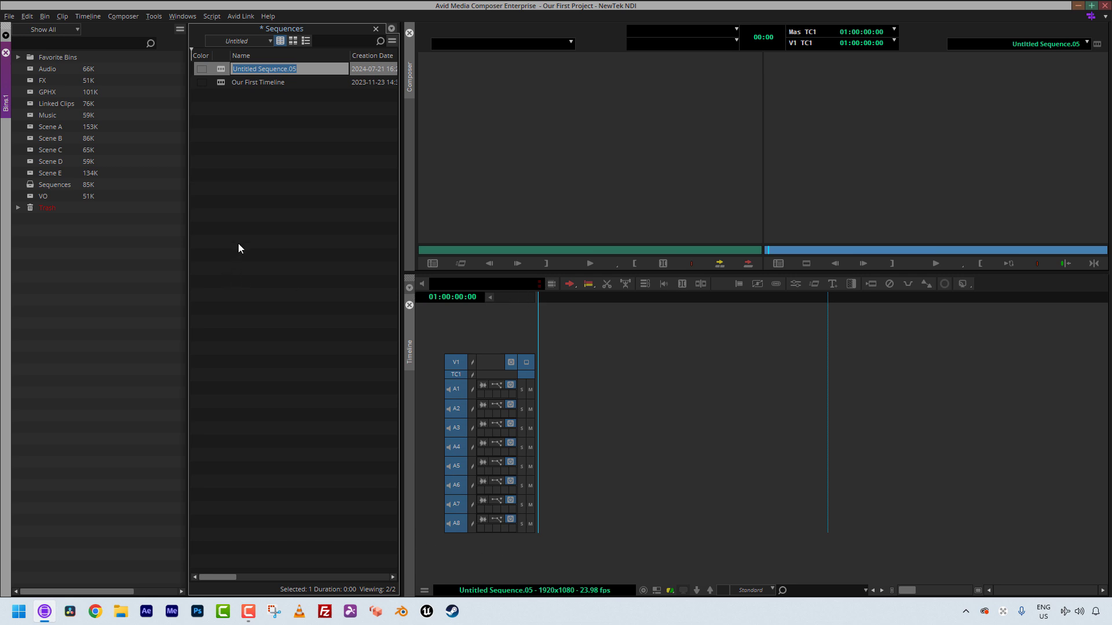
pyautogui.click(255, 187)
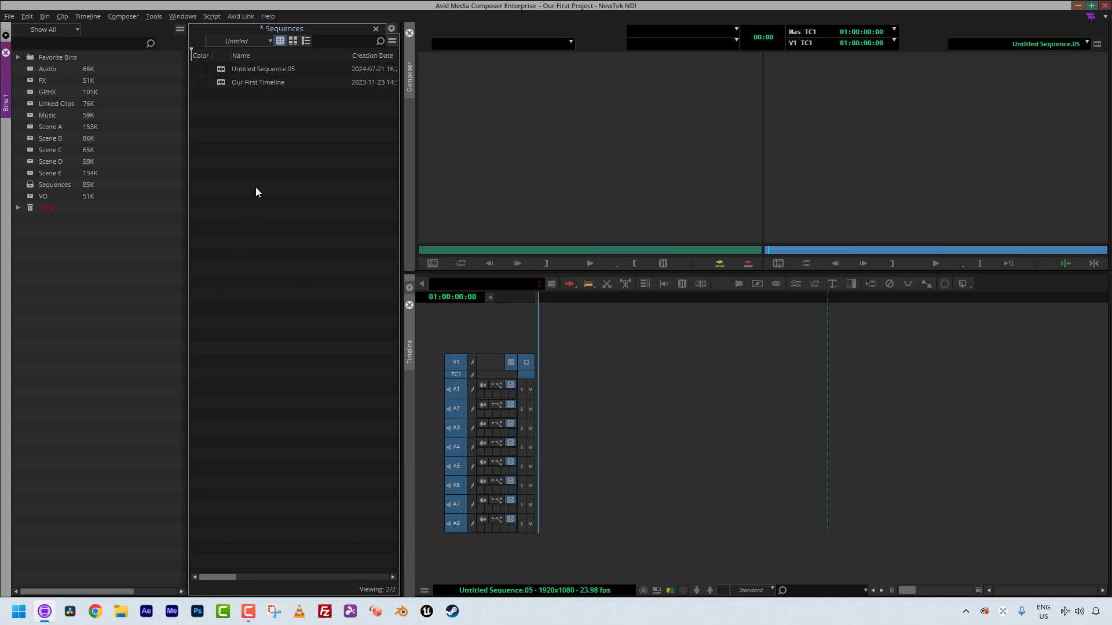
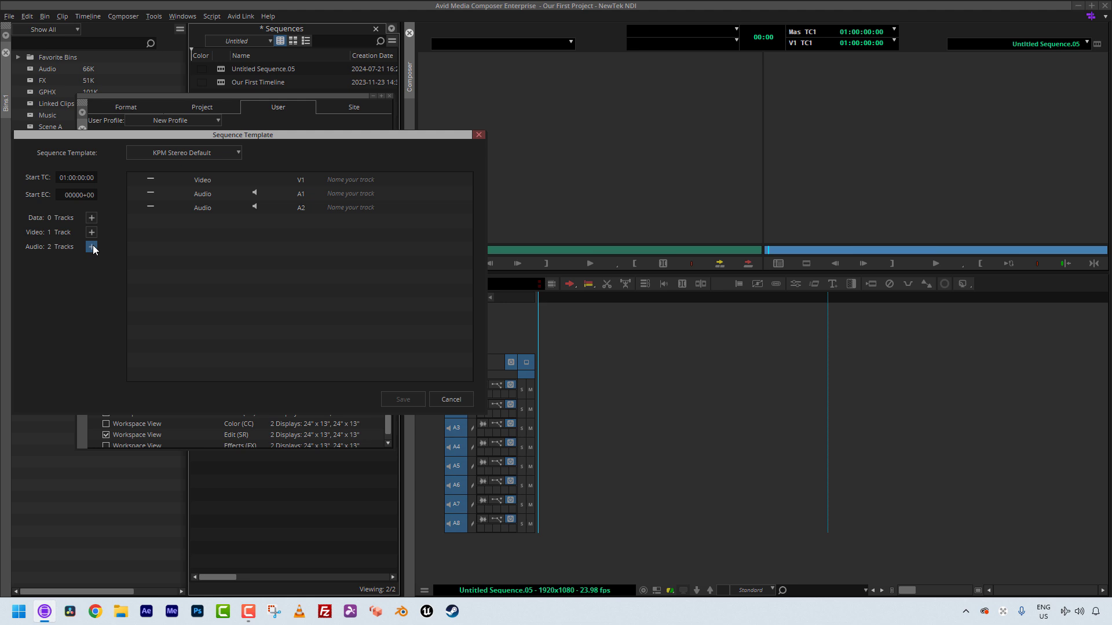
# Add four audio tracks, A3 to A6, to the KPM Stereo Default sequence template
pyautogui.click(92, 247)
pyautogui.click(92, 247)
pyautogui.click(91, 247)
pyautogui.click(92, 247)
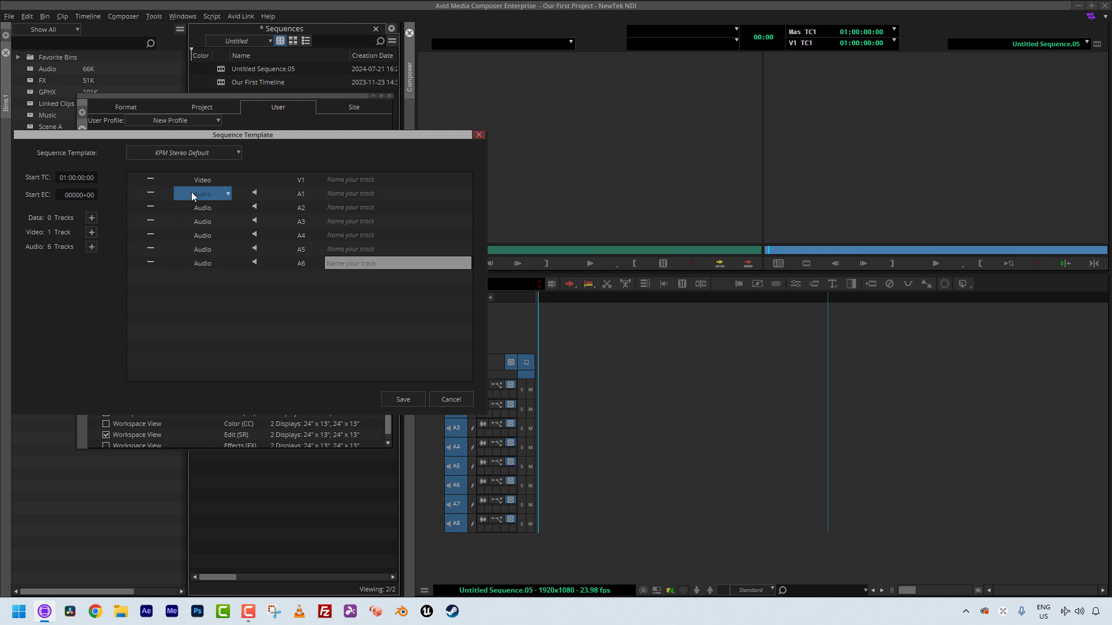
# Set tracks A5 and A6 of the KPM Stereo Default template to stereo, save the template and close the settings
pyautogui.moveTo(203, 212); pyautogui.dragTo(204, 237)
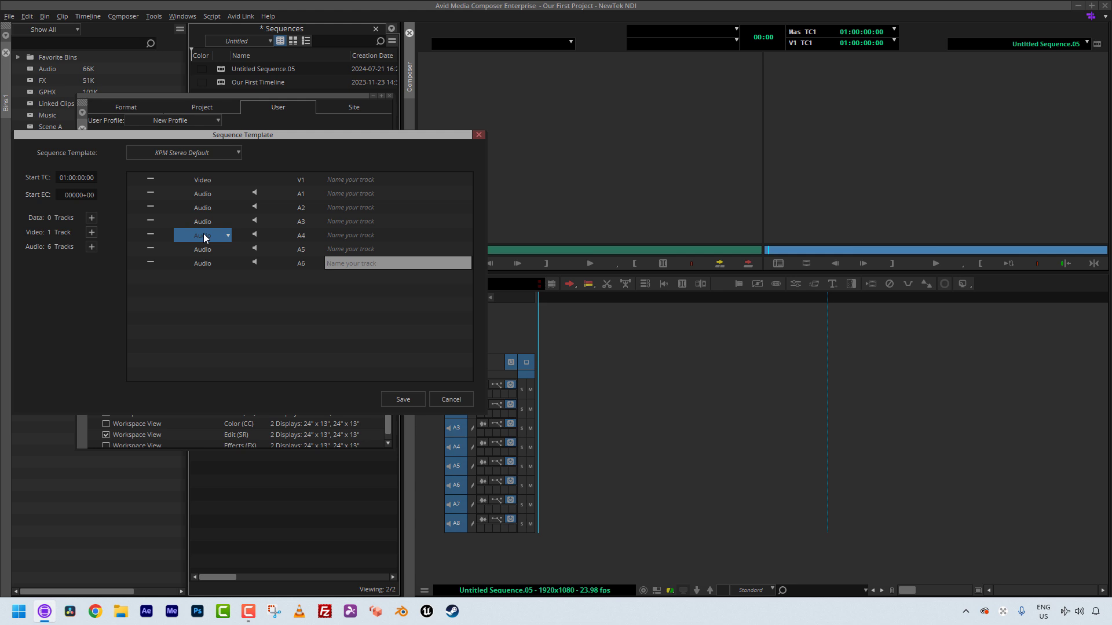
pyautogui.click(258, 248)
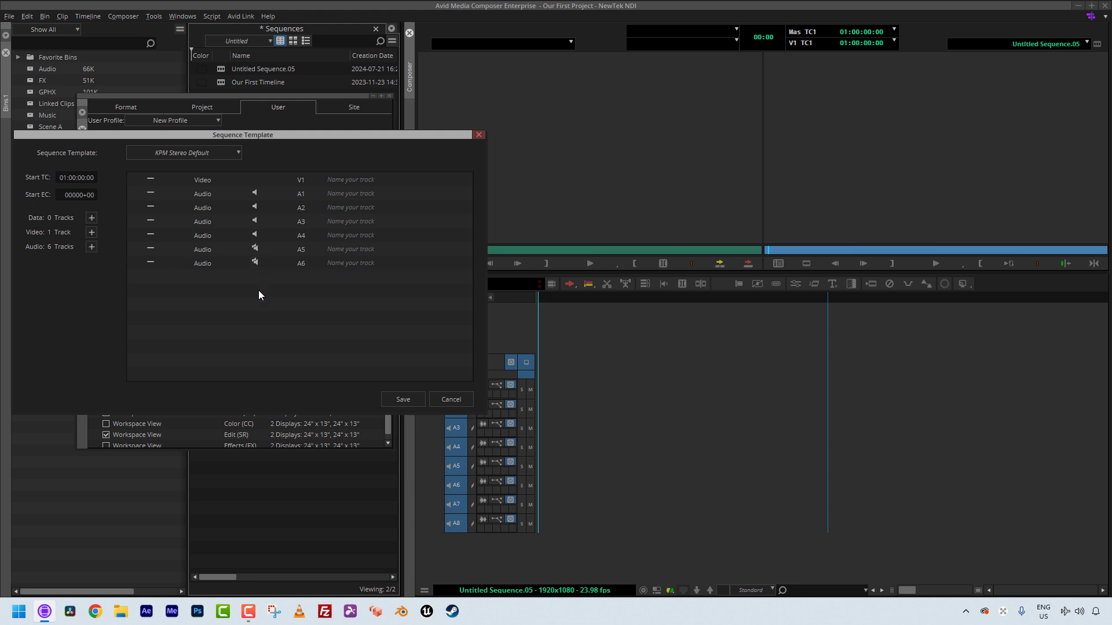
pyautogui.click(194, 154)
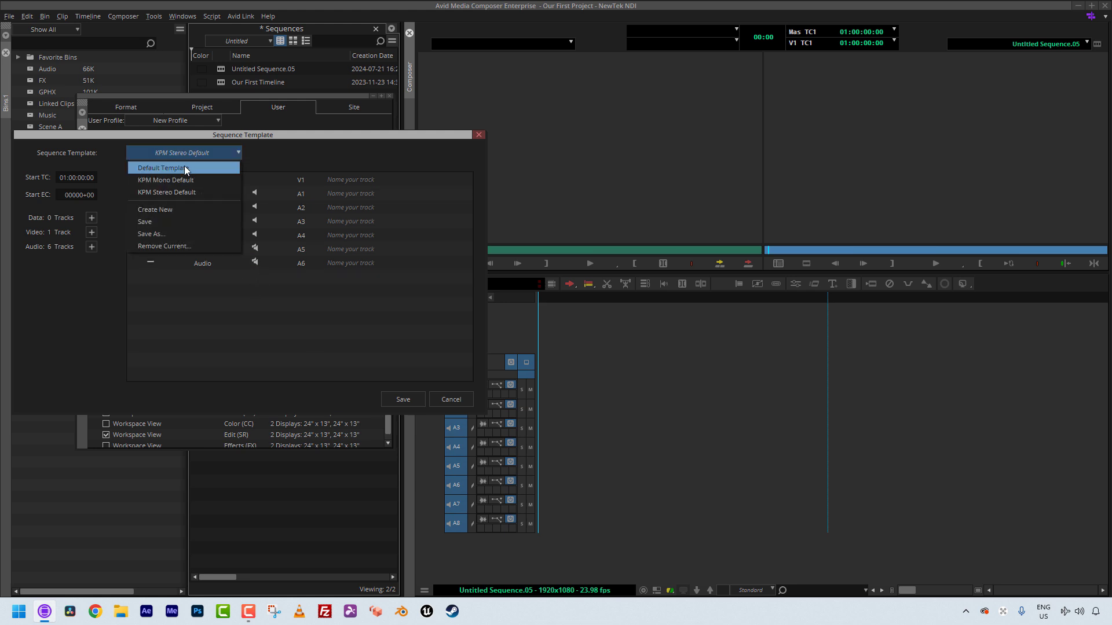
pyautogui.click(167, 227)
pyautogui.click(451, 399)
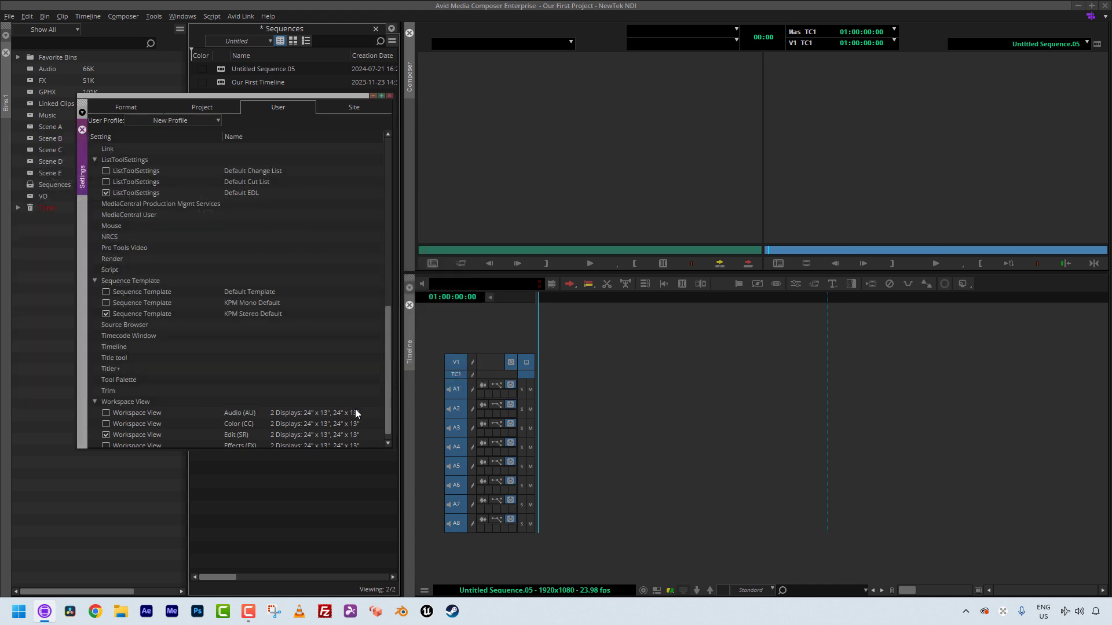
pyautogui.click(389, 95)
# Delete Untitled Sequence.05 from the Sequences bin
pyautogui.click(223, 69)
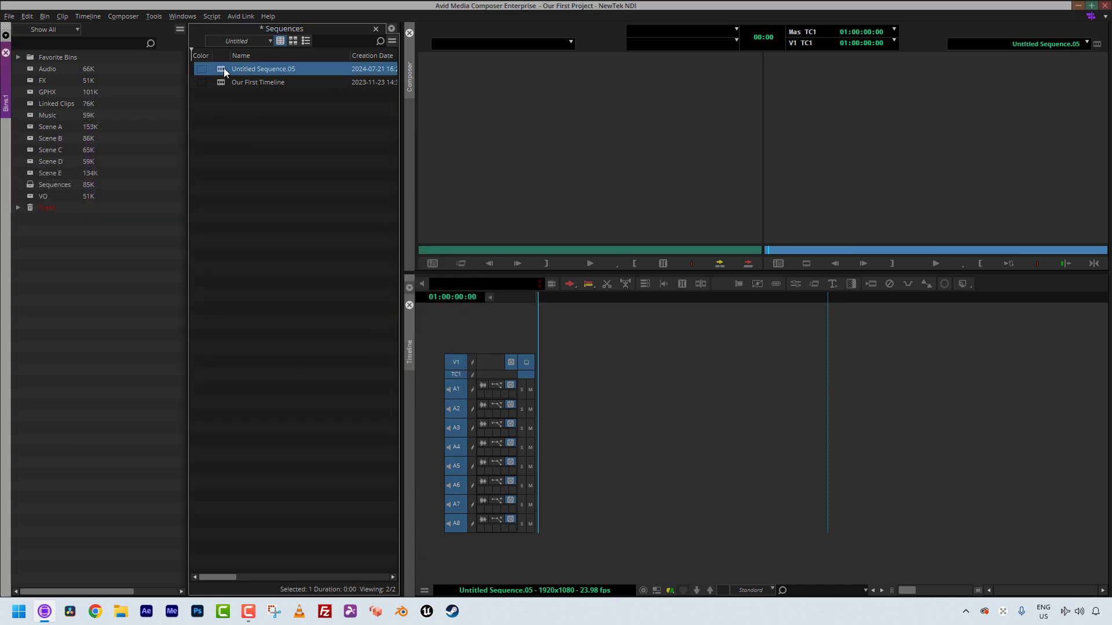
pyautogui.press('Delete')
pyautogui.click(526, 304)
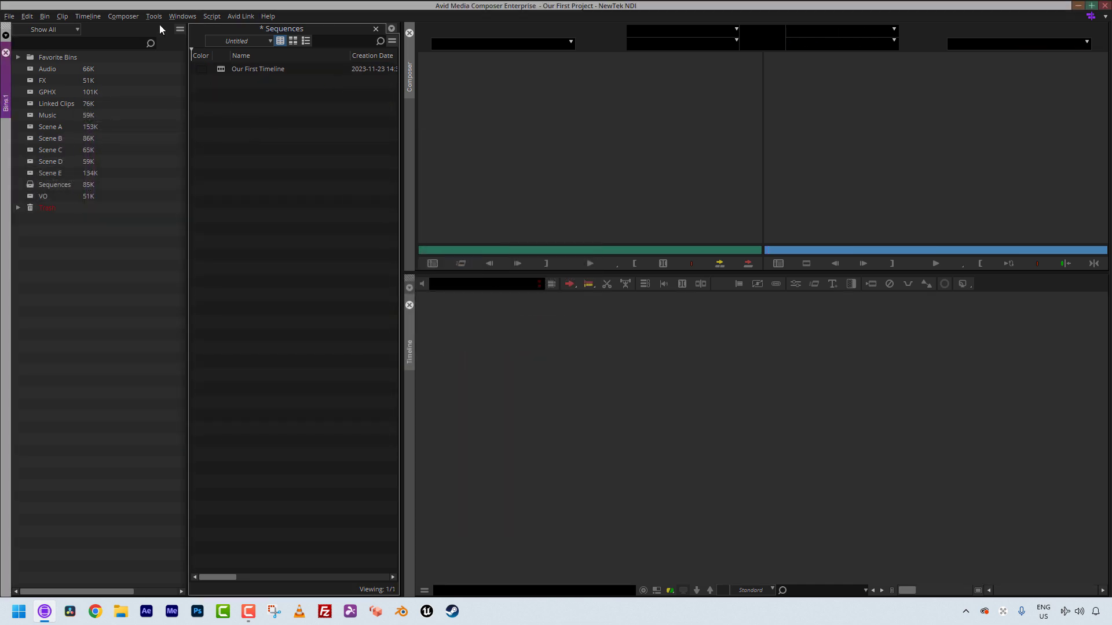
# Create a new sequence from the KPM Stereo Default template, keep its automatic name and save the bin
pyautogui.click(88, 16)
pyautogui.moveTo(93, 29)
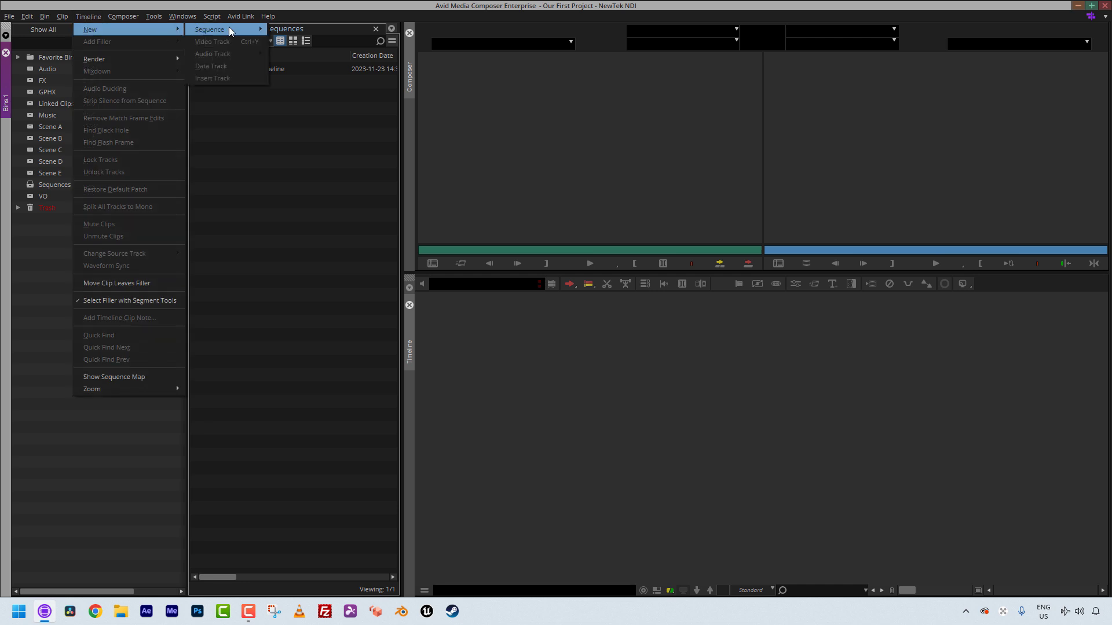
pyautogui.moveTo(228, 27)
pyautogui.click(313, 54)
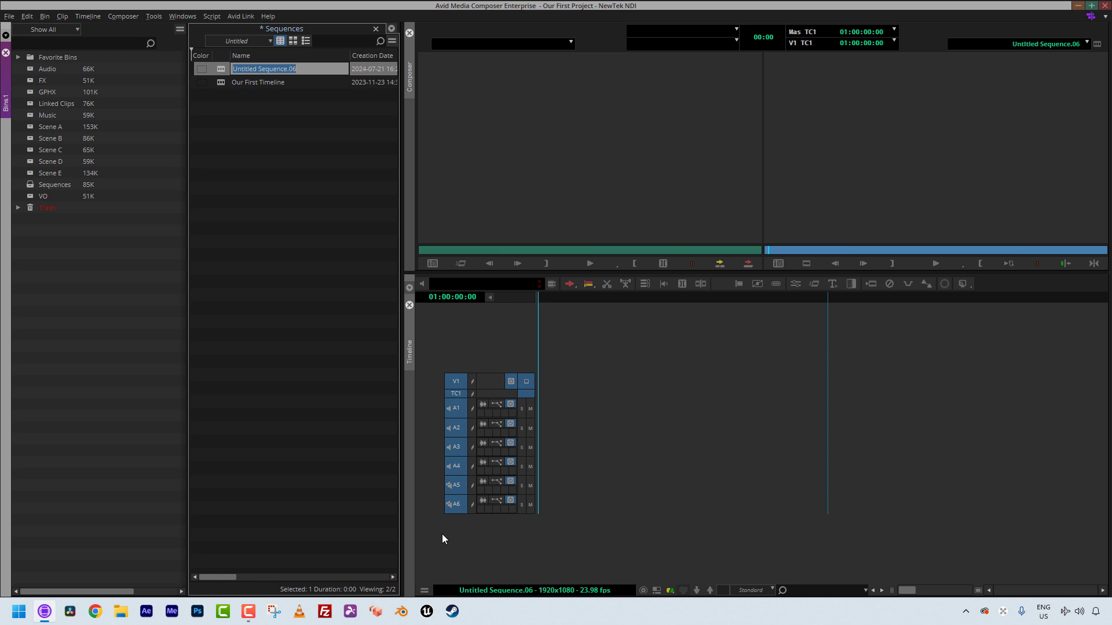
pyautogui.hotkey('ctrl', 's')
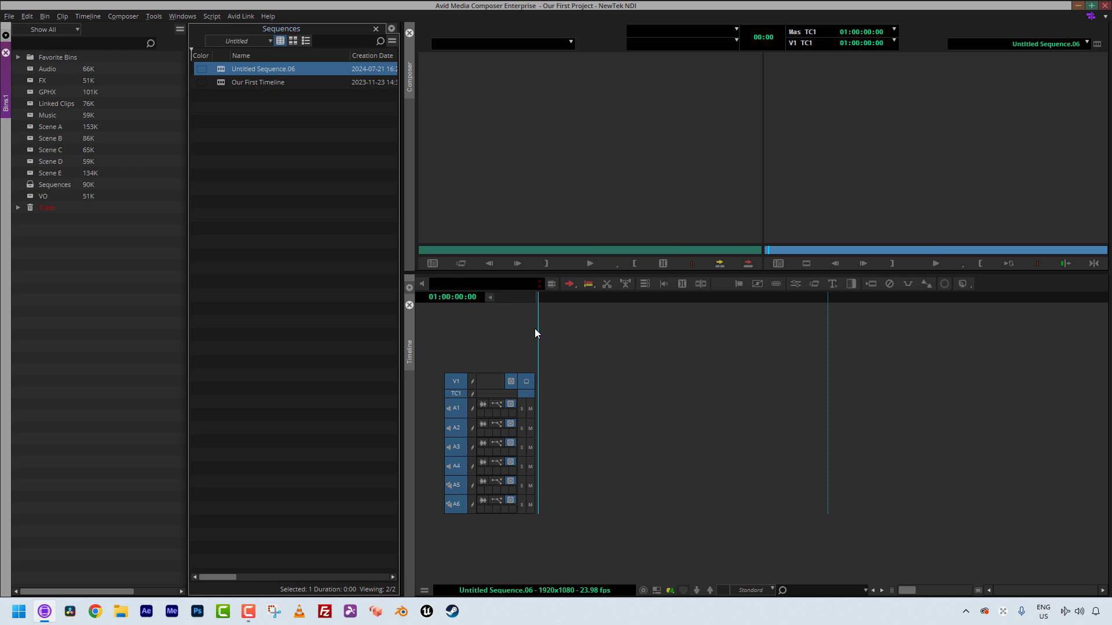
# Collapse and expand the timeline's Track Control Panel twice
pyautogui.click(490, 298)
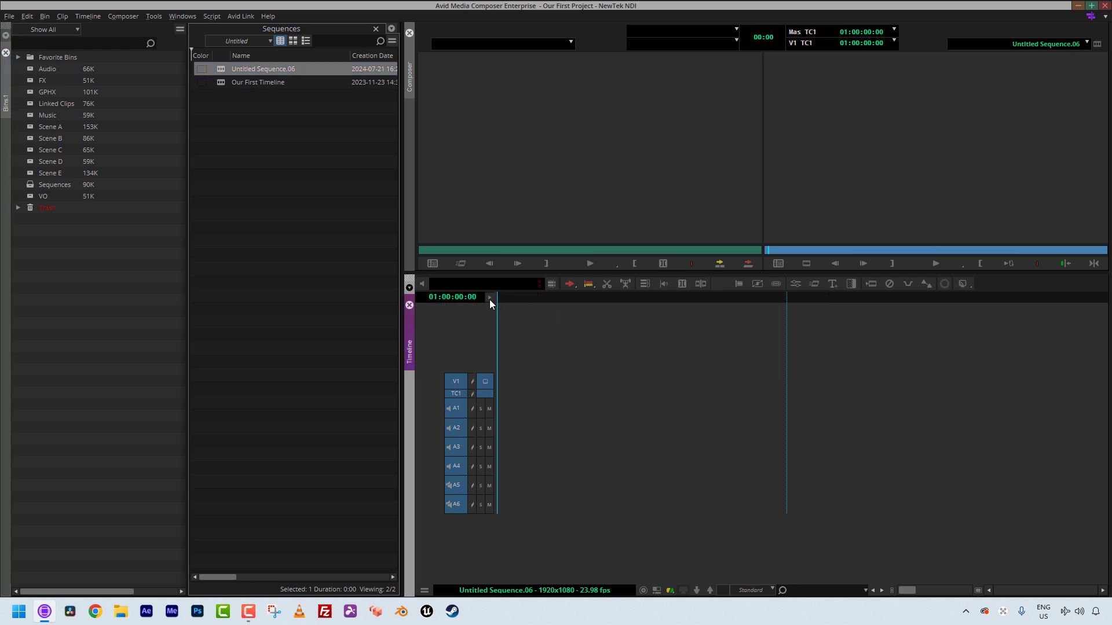
pyautogui.click(489, 299)
pyautogui.click(490, 298)
pyautogui.click(490, 298)
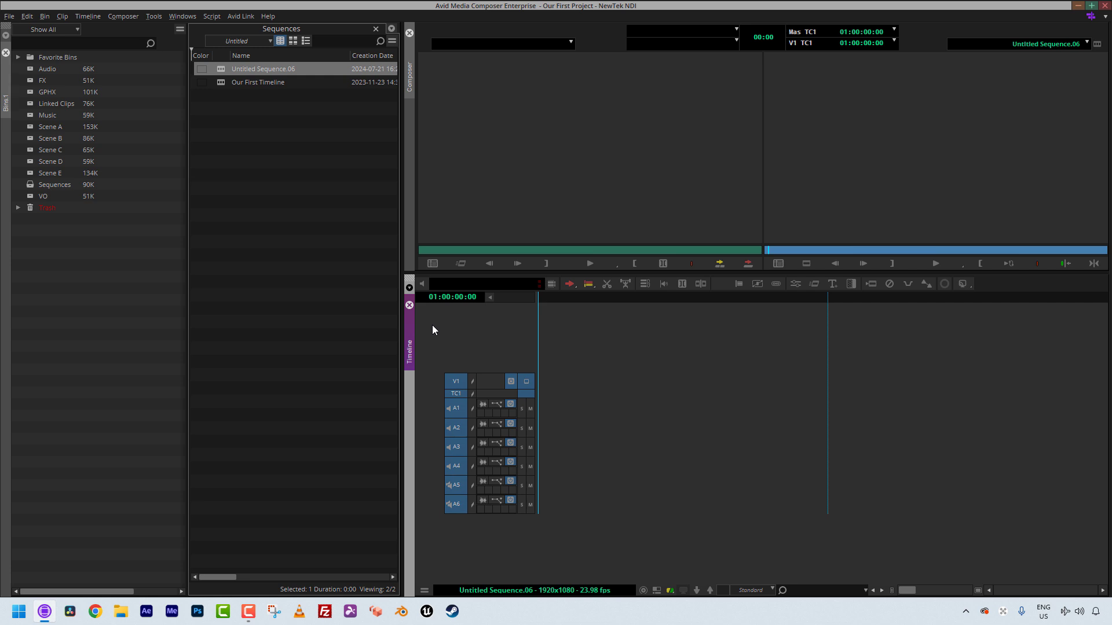
# Load the Our First Timeline sequence into the timeline
pyautogui.click(220, 81)
pyautogui.doubleClick(220, 81)
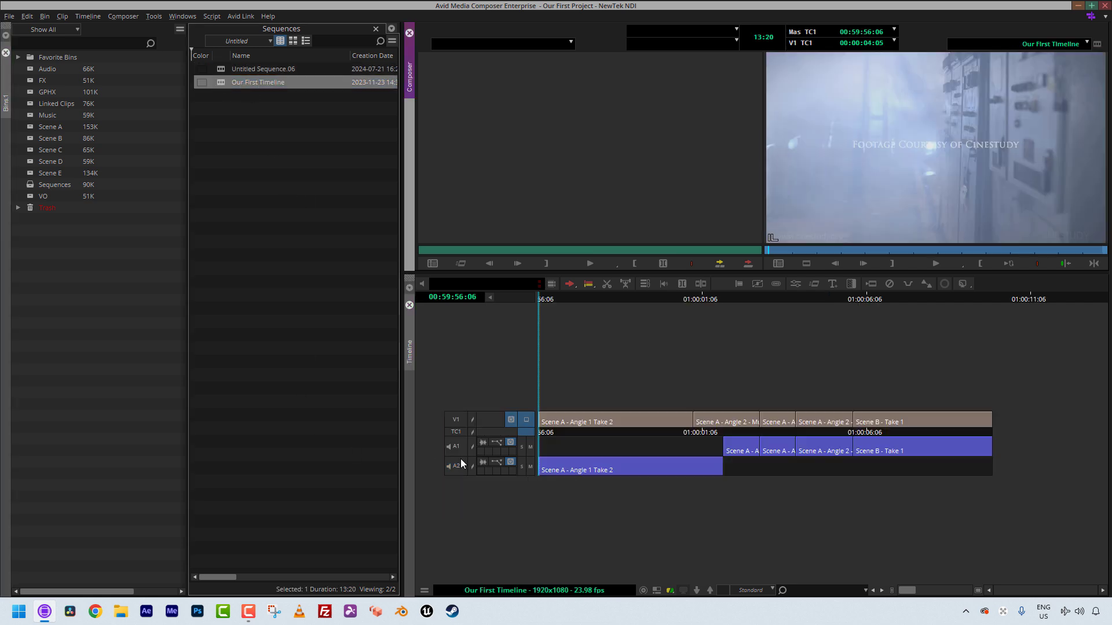
pyautogui.moveTo(634, 460); pyautogui.dragTo(529, 440)
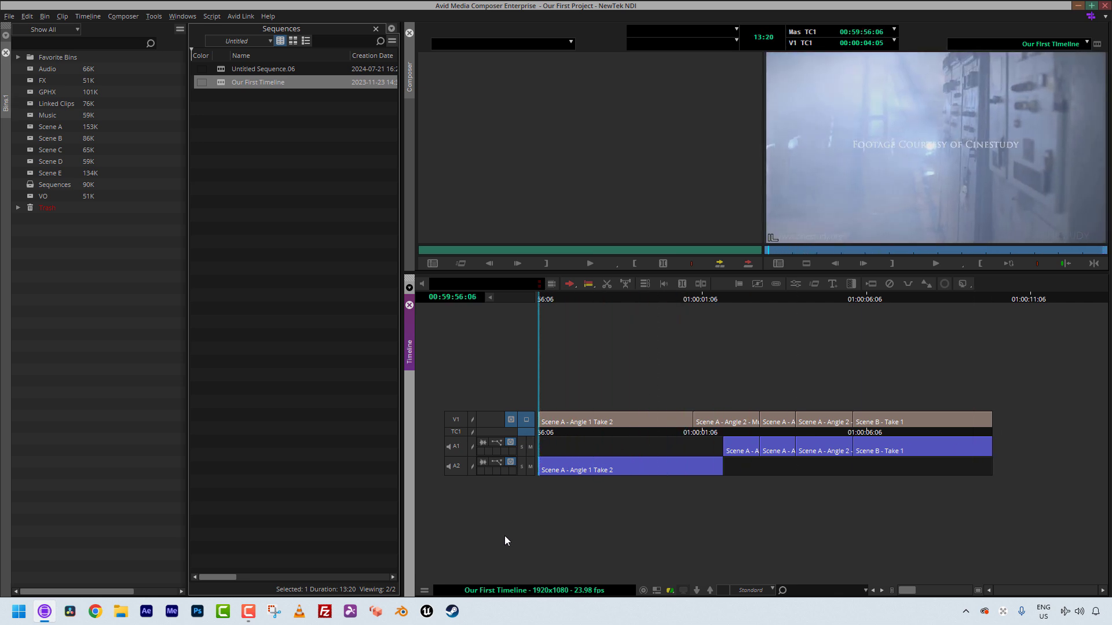
# Toggle the waveform display of audio tracks A1 and A2 on and off again
pyautogui.click(484, 443)
pyautogui.click(484, 443)
pyautogui.click(483, 461)
pyautogui.click(483, 463)
pyautogui.click(484, 445)
pyautogui.click(484, 446)
# Deactivate and reactivate audio tracks A1 and A2, and examine the Clip Gain, Volume and Pan display options of A1
pyautogui.click(510, 443)
pyautogui.click(510, 443)
pyautogui.click(511, 443)
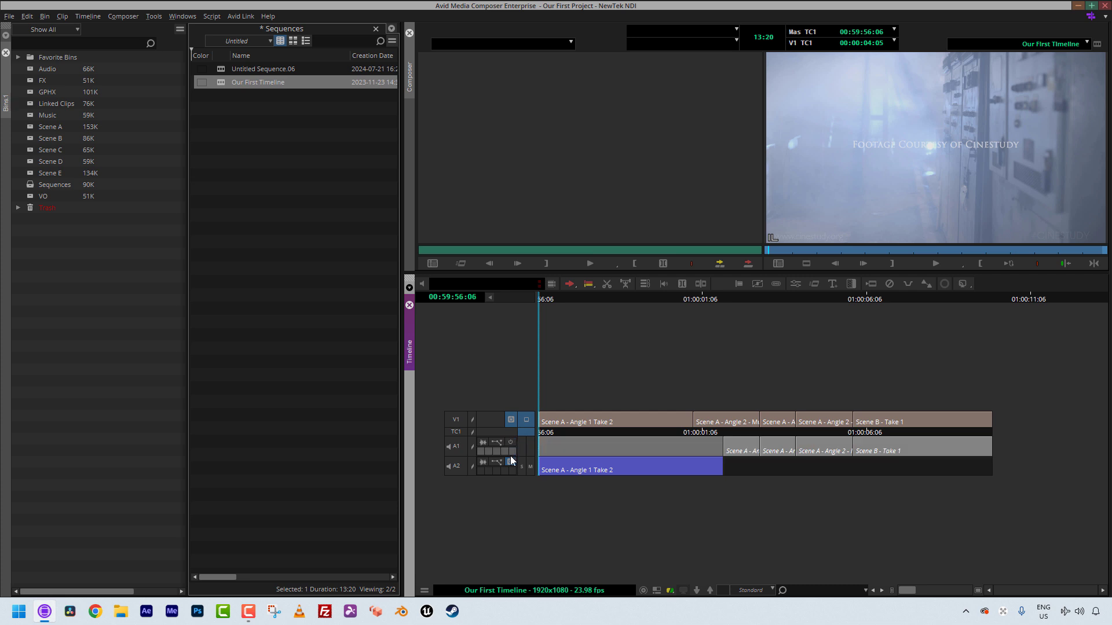
pyautogui.click(511, 462)
pyautogui.click(510, 462)
pyautogui.click(510, 443)
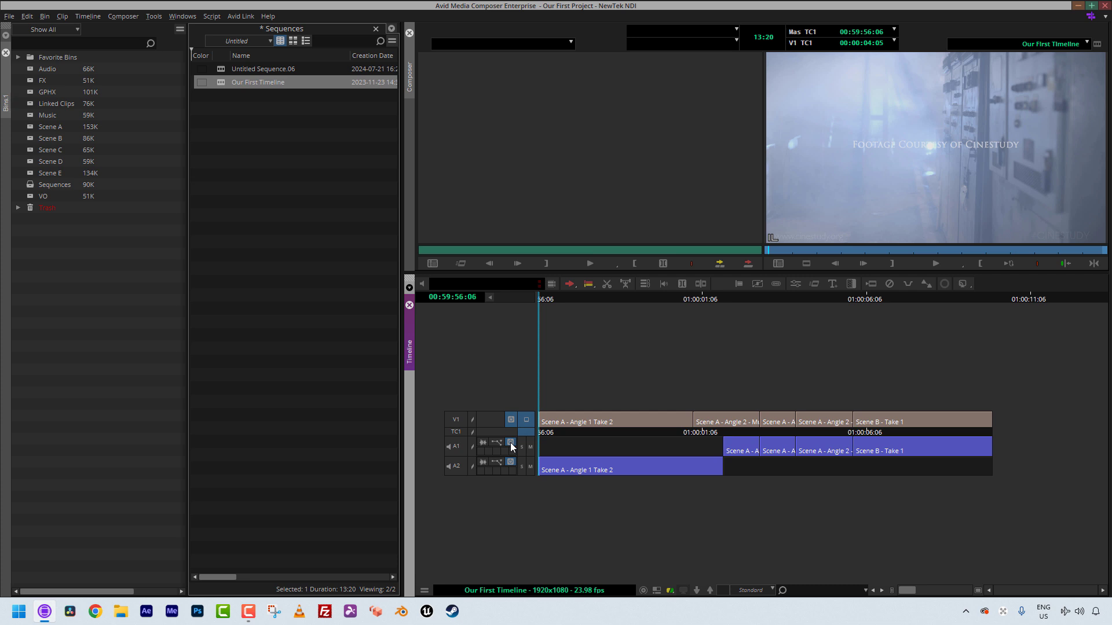
pyautogui.click(510, 443)
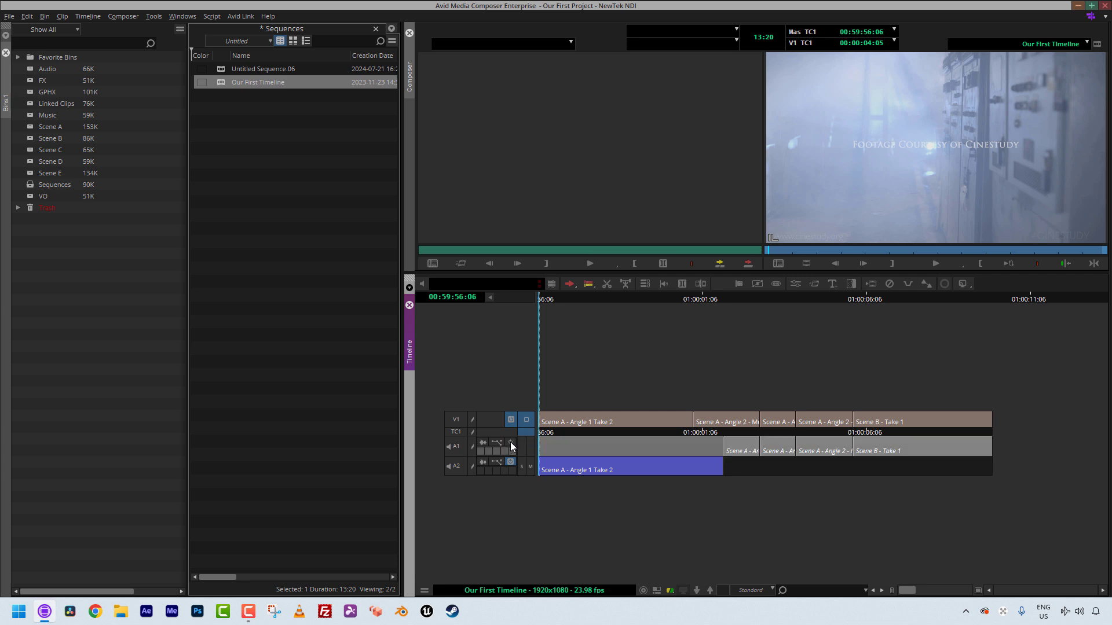
pyautogui.click(511, 442)
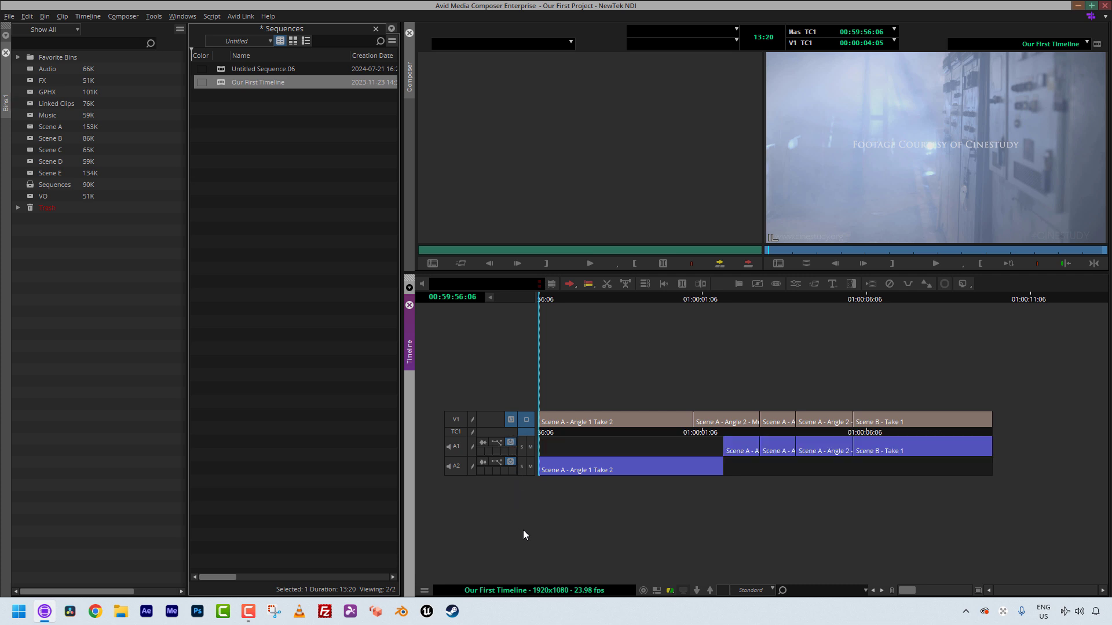
pyautogui.click(501, 440)
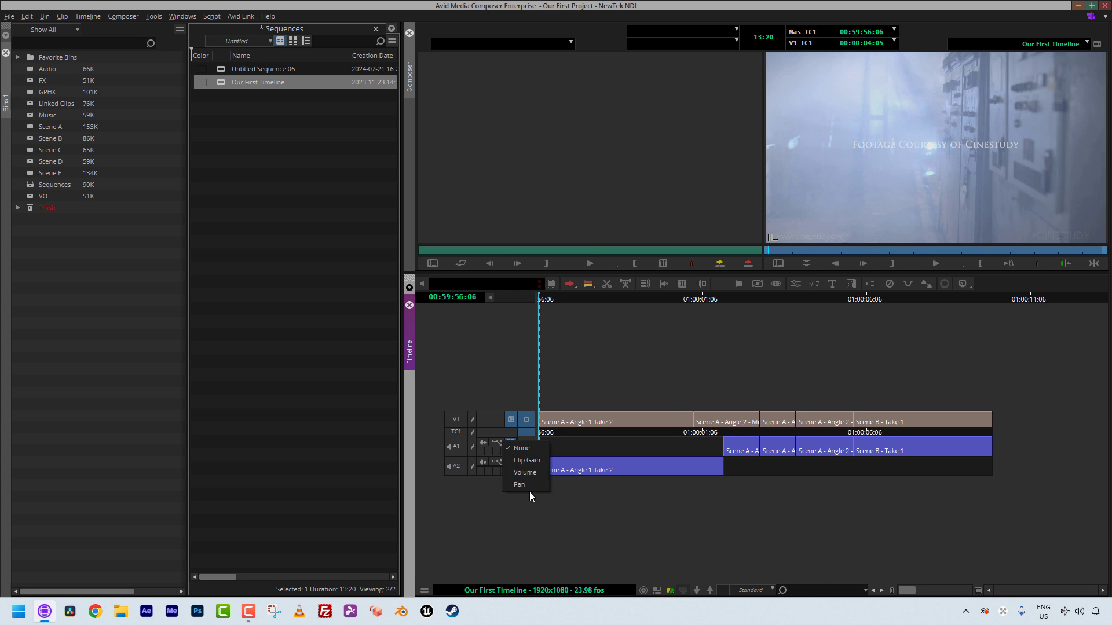
pyautogui.click(603, 505)
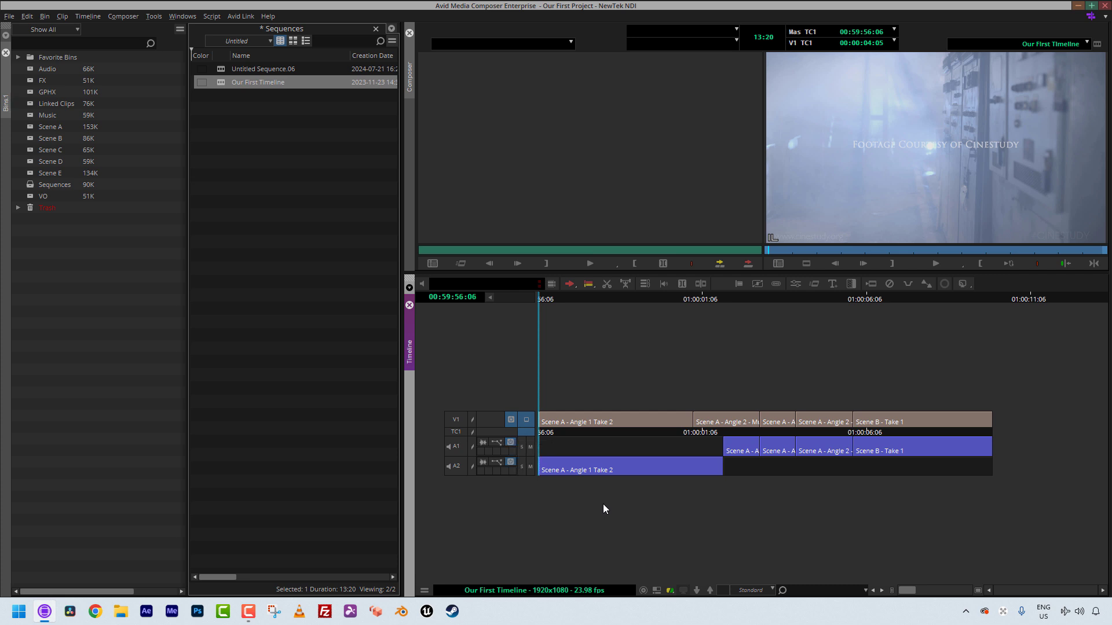
# Apply the AudioSuite EQ3 7-Band effect with factory default settings to the Scene A - Angle 1 Take 2 clip on track A2
pyautogui.click(641, 473)
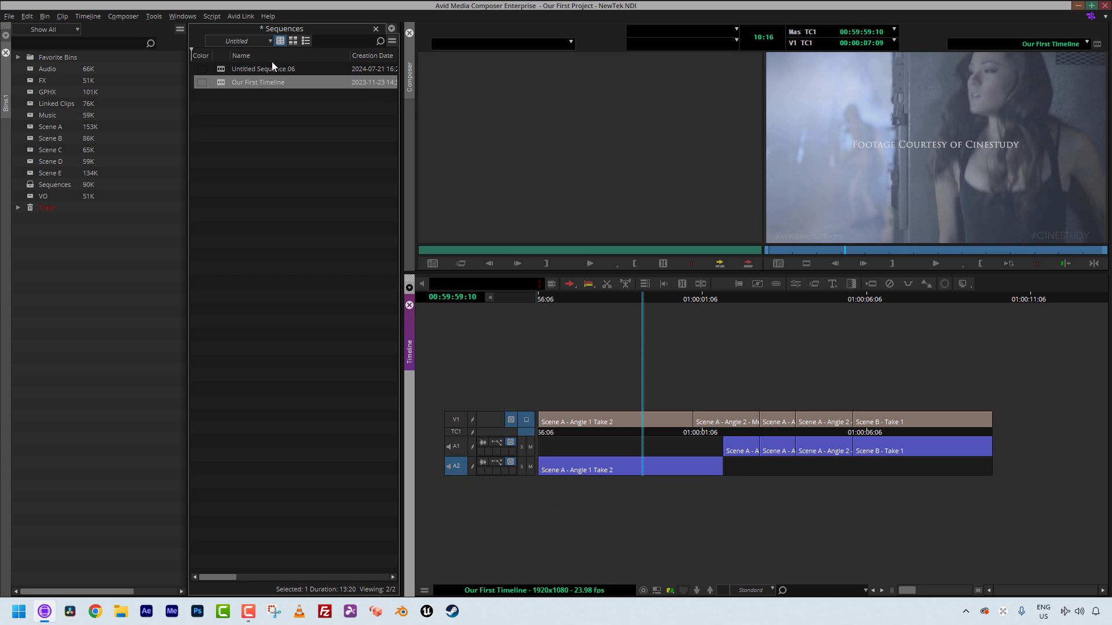
pyautogui.click(152, 16)
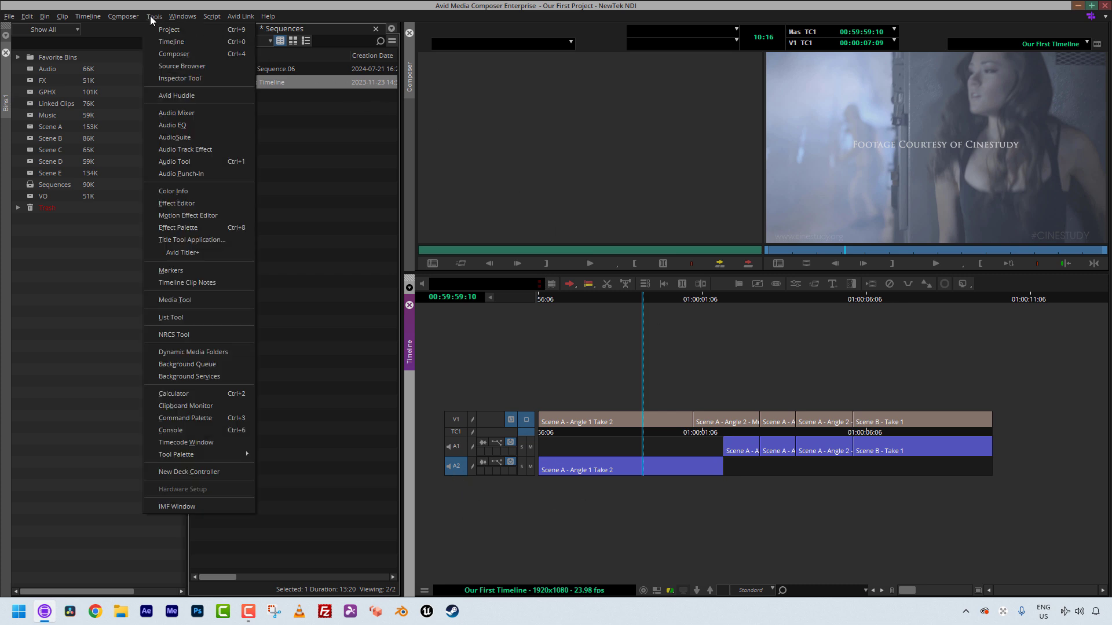
pyautogui.click(168, 138)
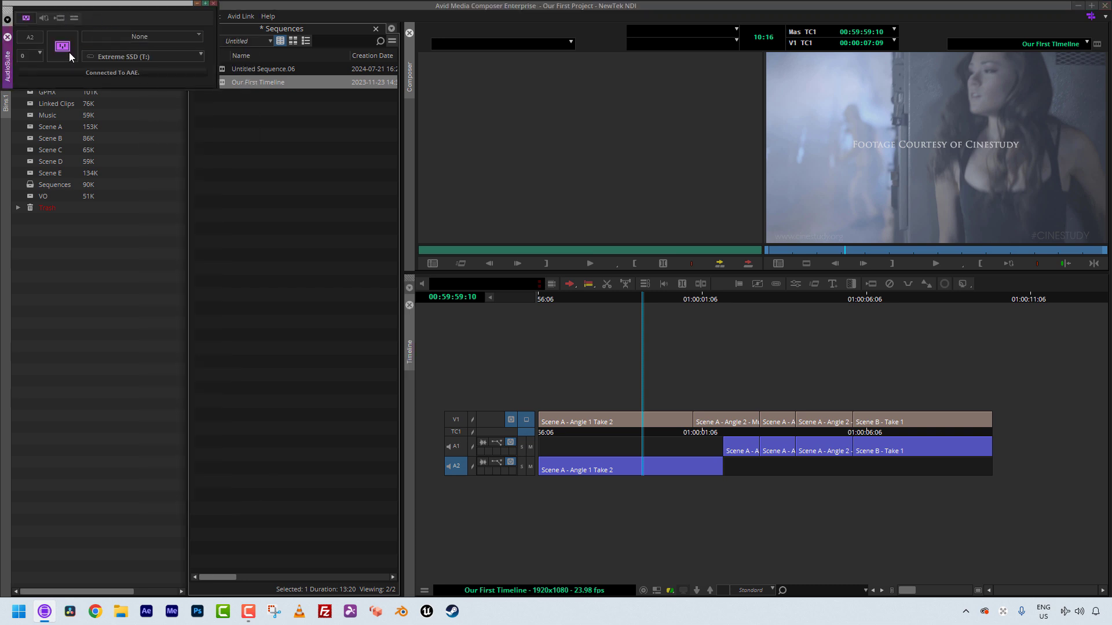
pyautogui.click(134, 37)
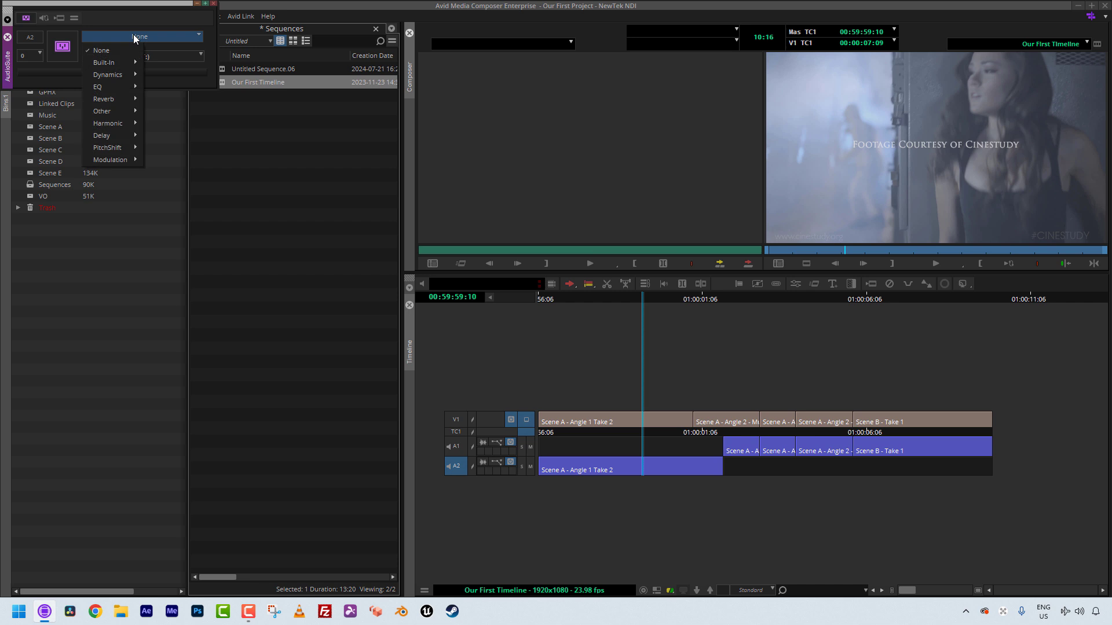
pyautogui.moveTo(116, 87)
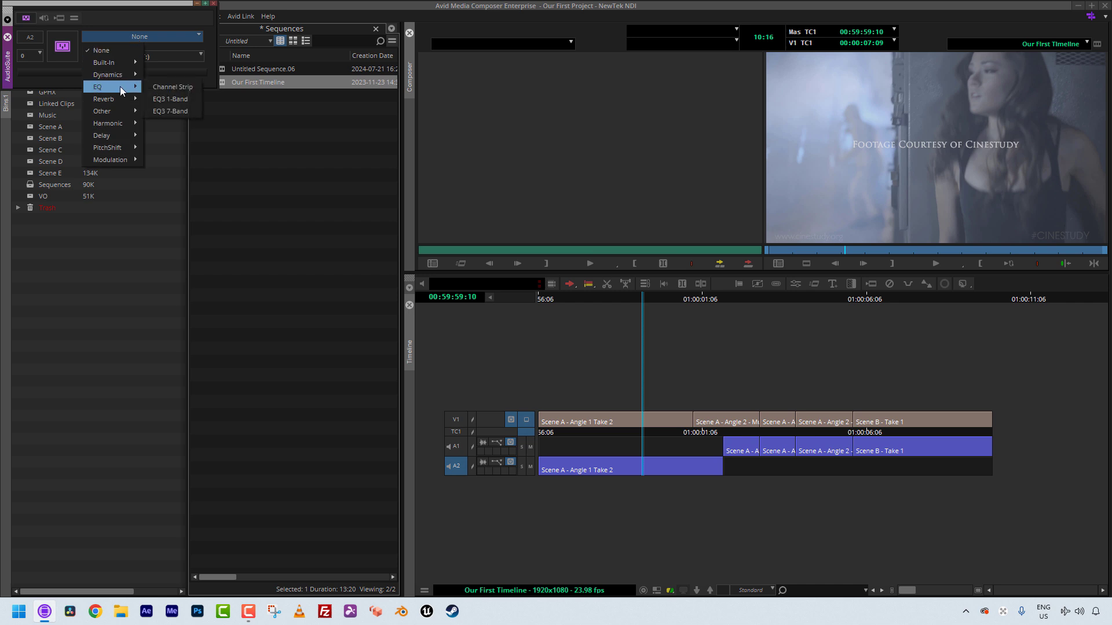
pyautogui.click(181, 110)
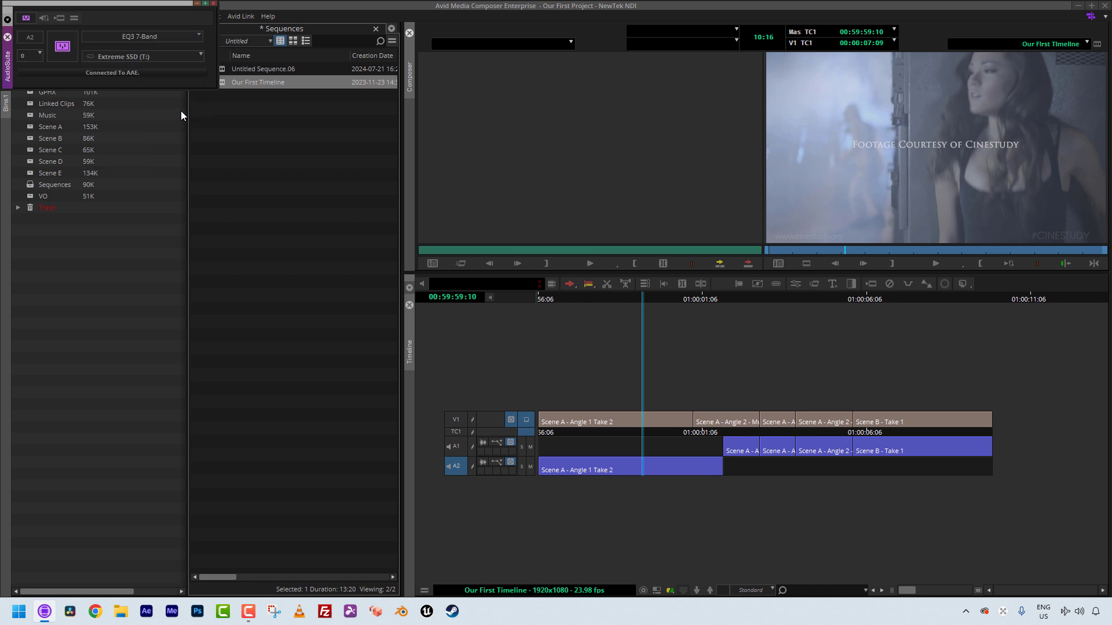
pyautogui.click(67, 51)
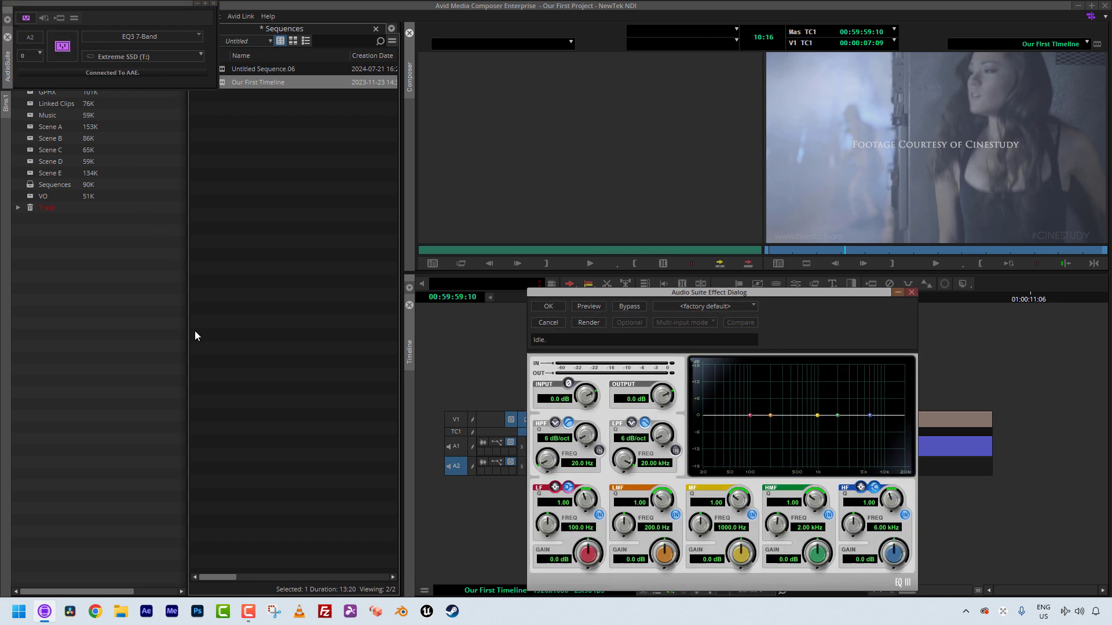
pyautogui.moveTo(592, 290); pyautogui.dragTo(113, 183)
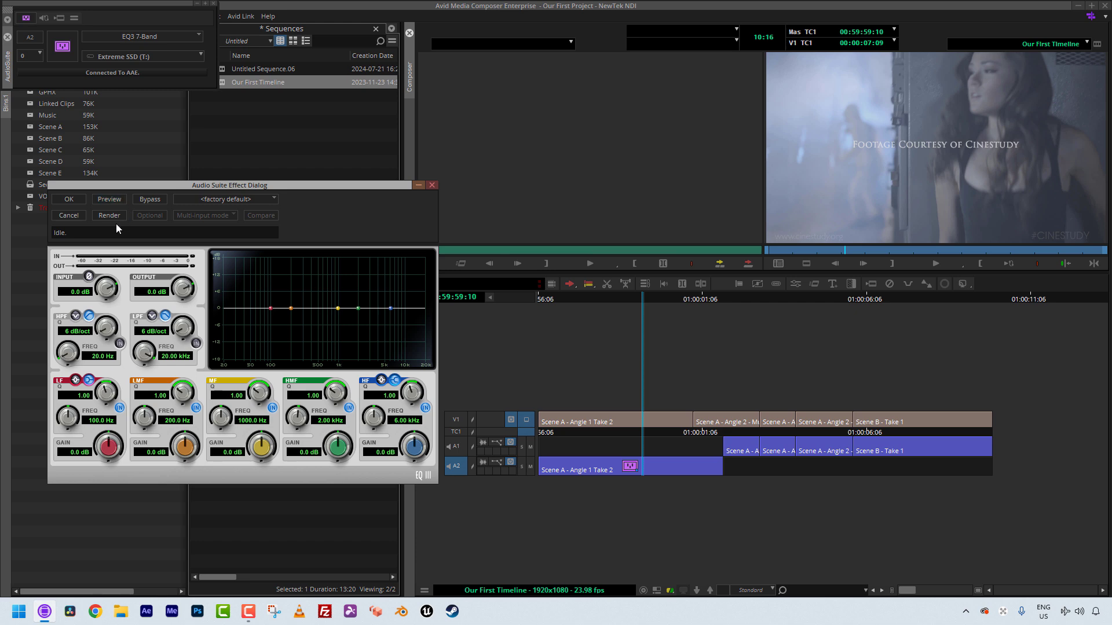
pyautogui.click(72, 199)
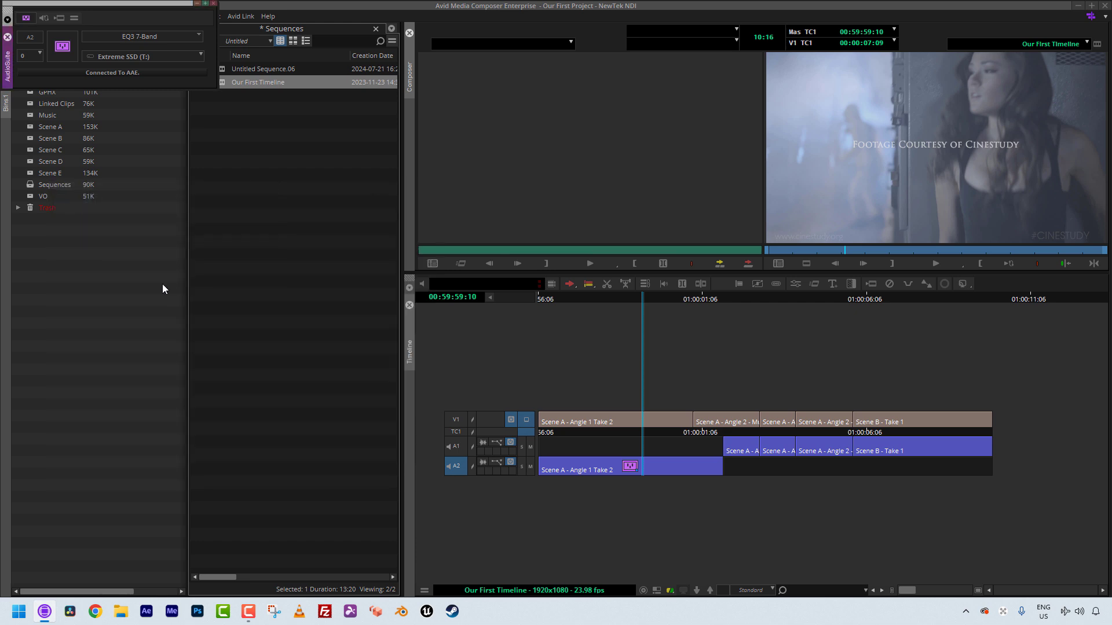
# Undo the EQ3 7-Band effect on the A2 clip and close the AudioSuite window
pyautogui.click(622, 468)
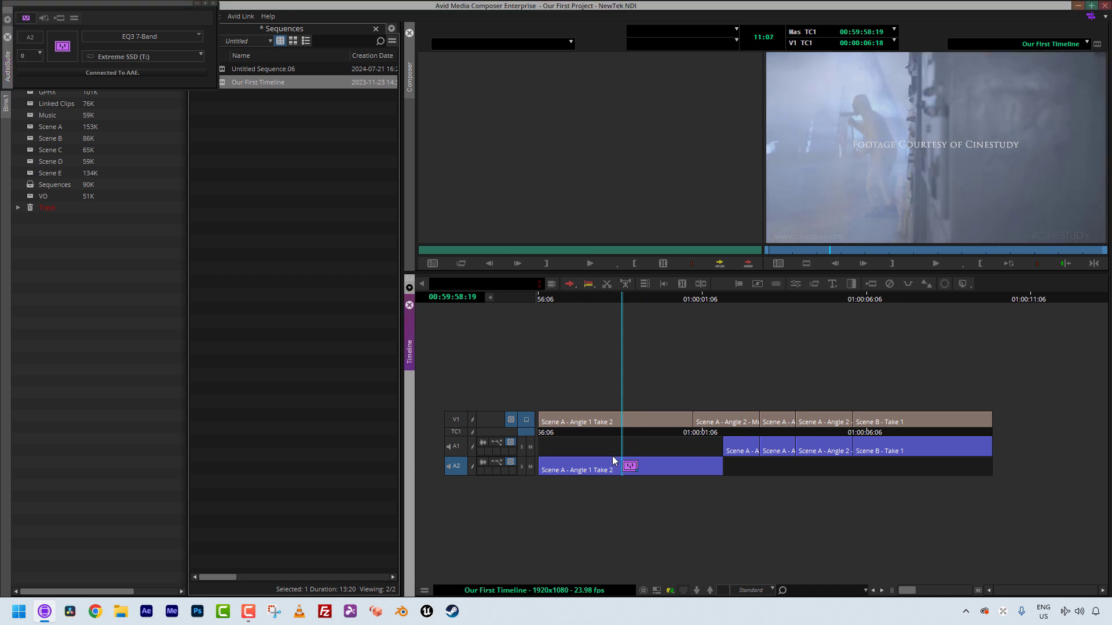
pyautogui.hotkey('ctrl', 'z')
pyautogui.click(213, 3)
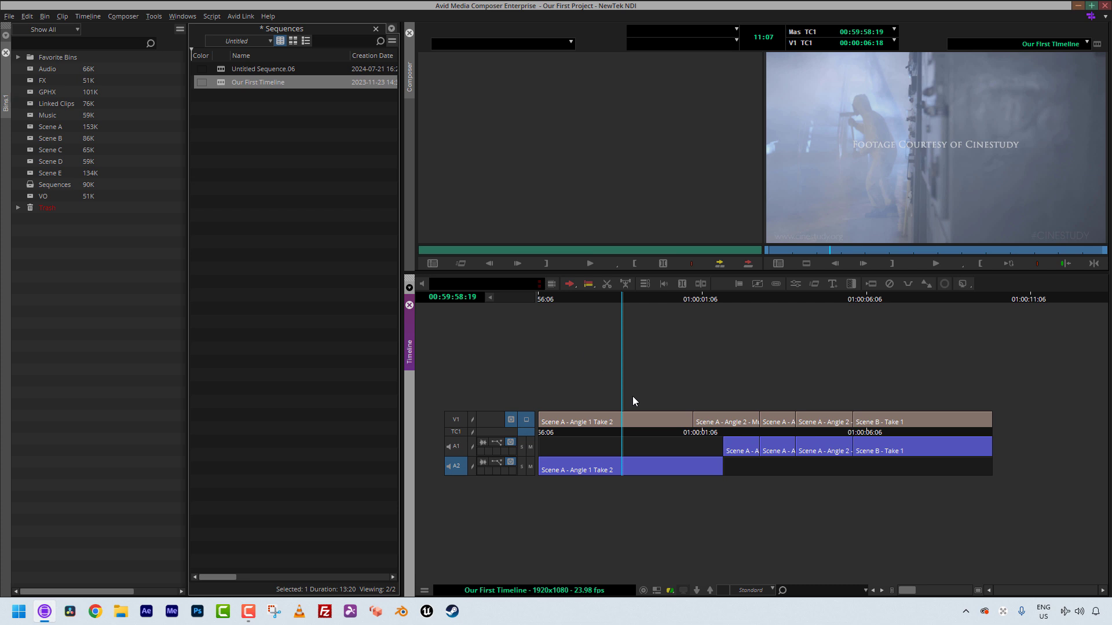
# Examine the Clip Gain, Volume and Pan display options of track A1, and toggle the track inactive and active again
pyautogui.click(498, 442)
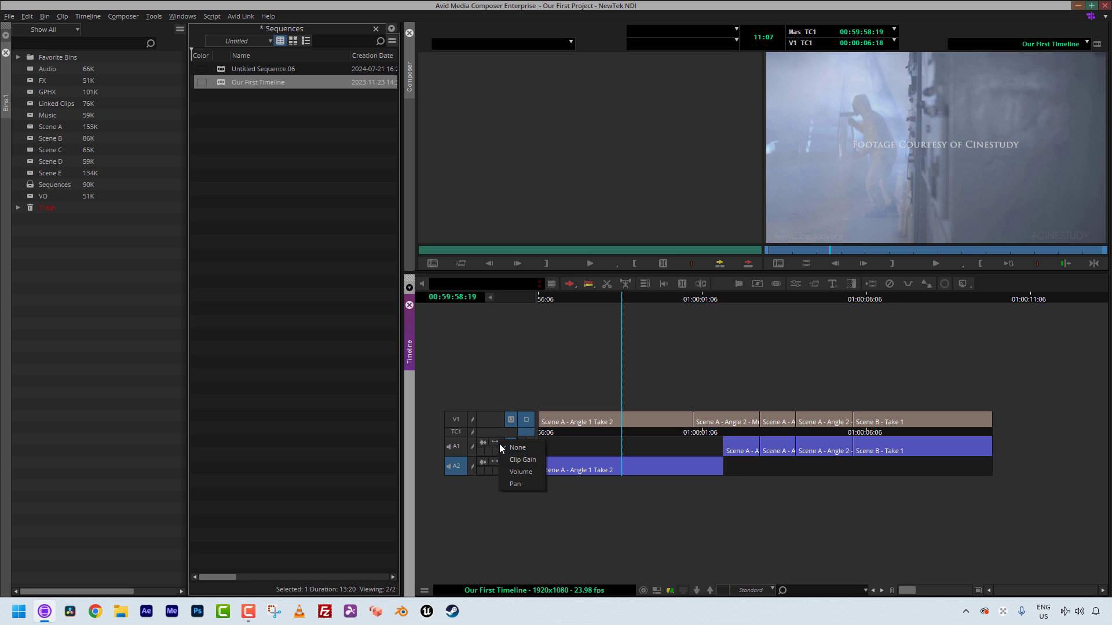
pyautogui.click(493, 443)
pyautogui.click(493, 443)
pyautogui.click(522, 460)
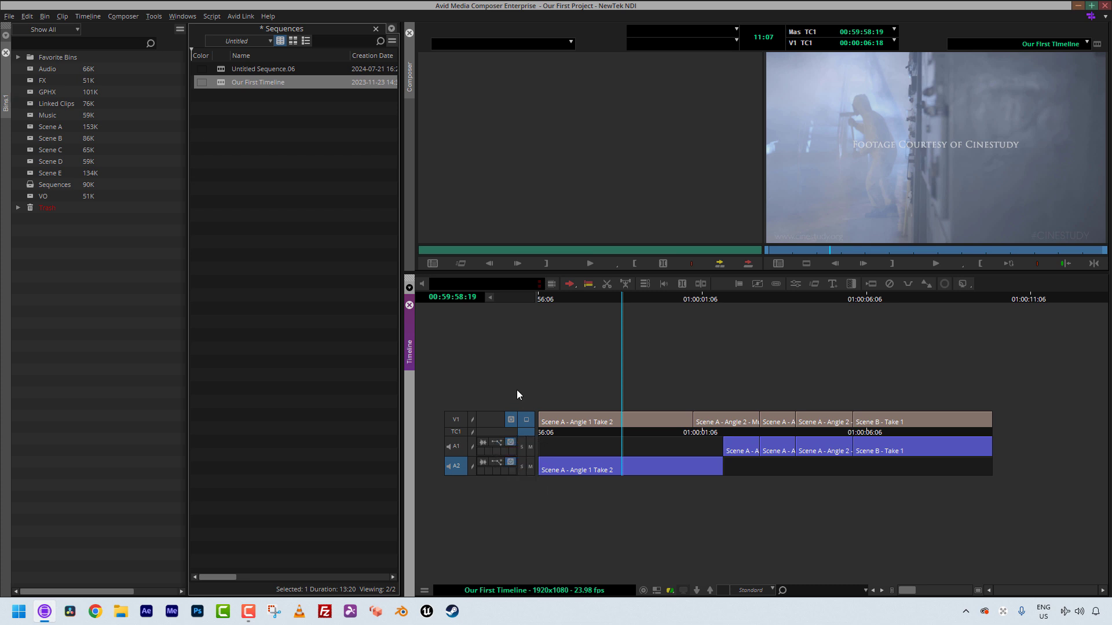
pyautogui.click(512, 439)
pyautogui.click(512, 439)
# Open the Audio Track Effect Tool for insert a of track A1 and examine the Mono EQ effects on offer
pyautogui.click(478, 452)
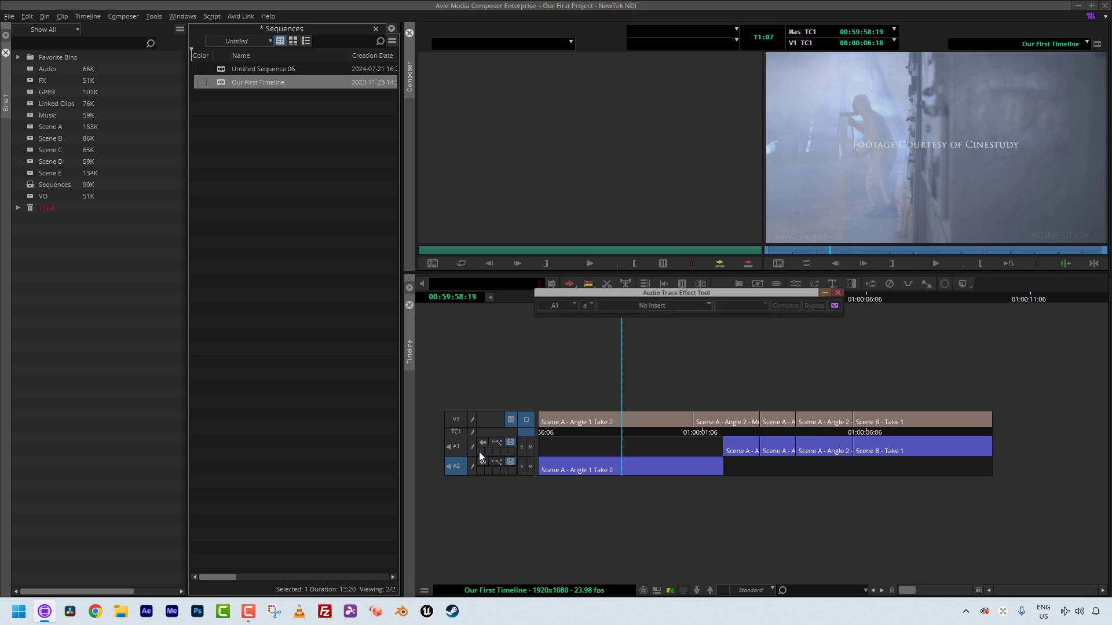
pyautogui.click(675, 304)
pyautogui.moveTo(655, 347)
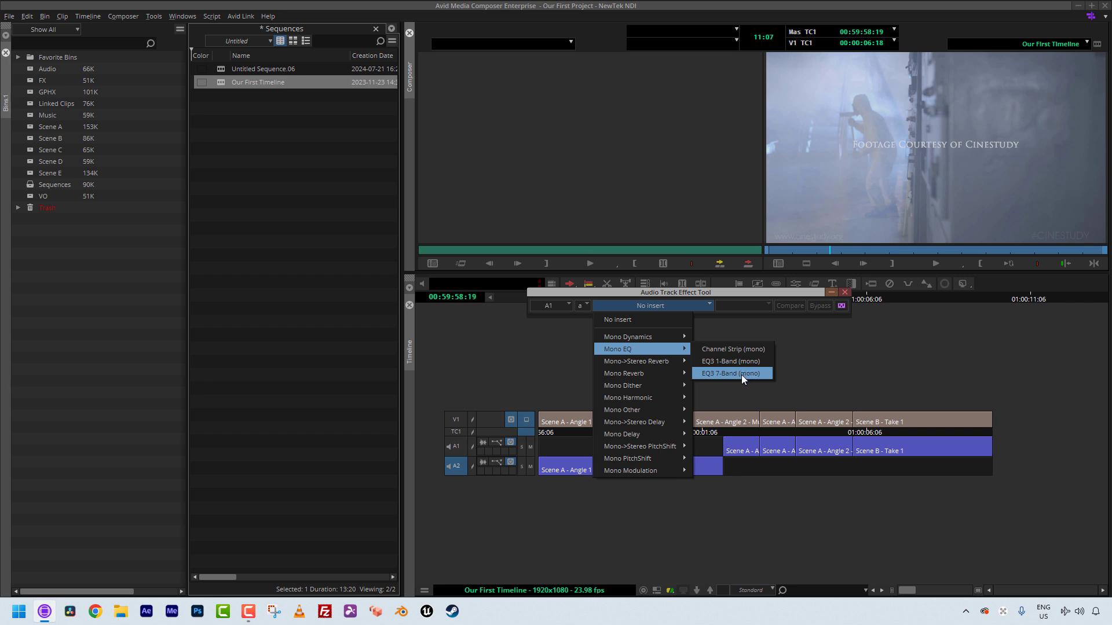
pyautogui.click(476, 382)
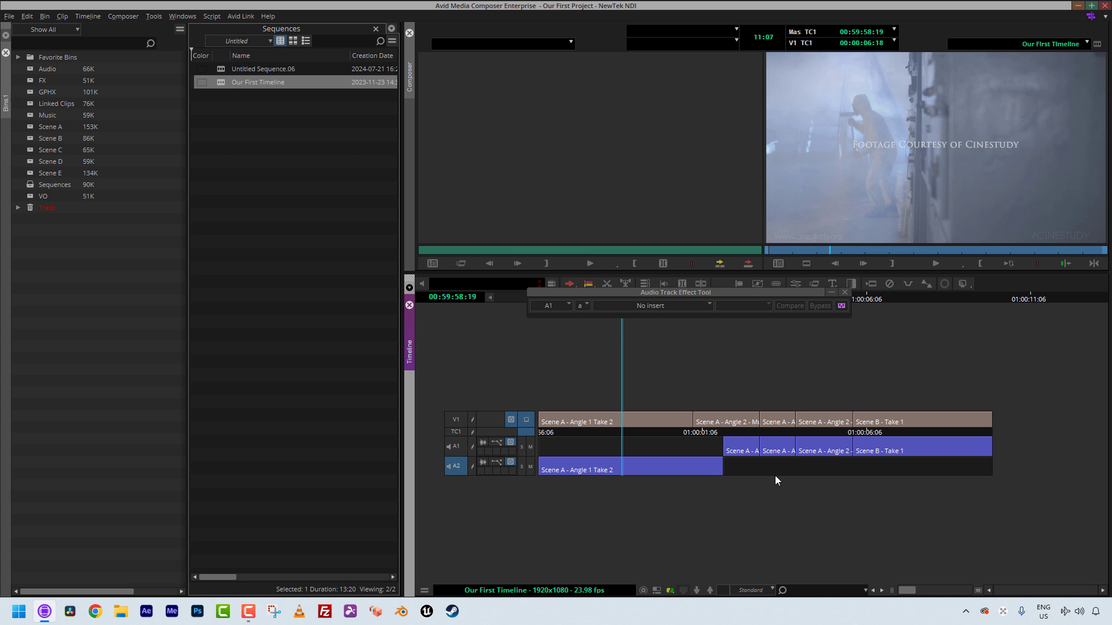
# Close the Audio Track Effect Tool and move the playhead further into the Scene A - Angle 1 Take 2 clip
pyautogui.click(846, 293)
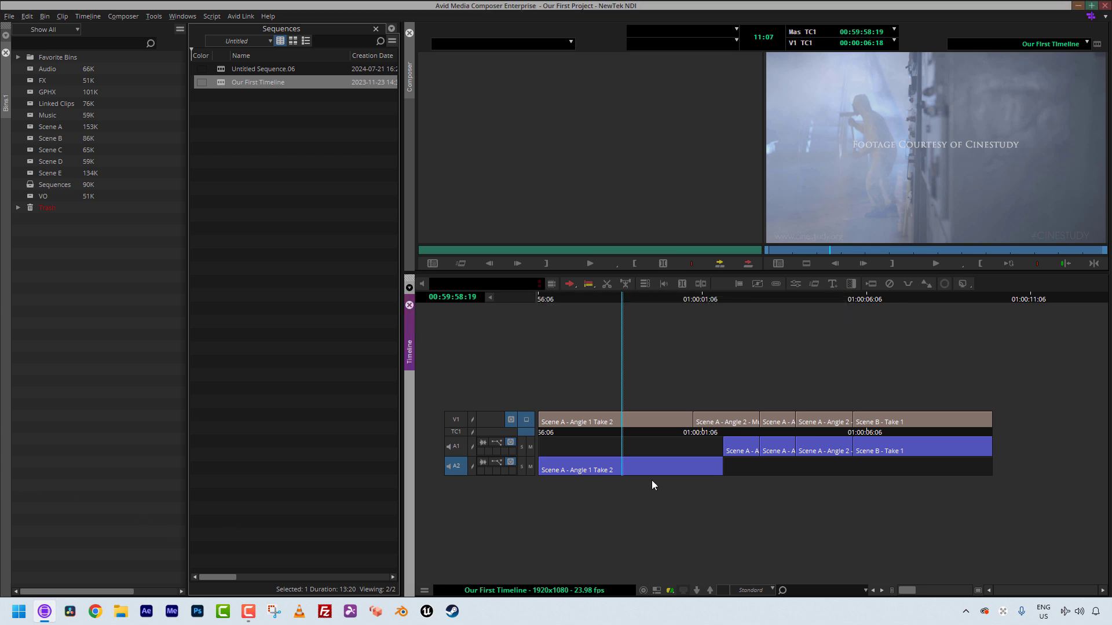
pyautogui.moveTo(653, 484); pyautogui.dragTo(649, 462)
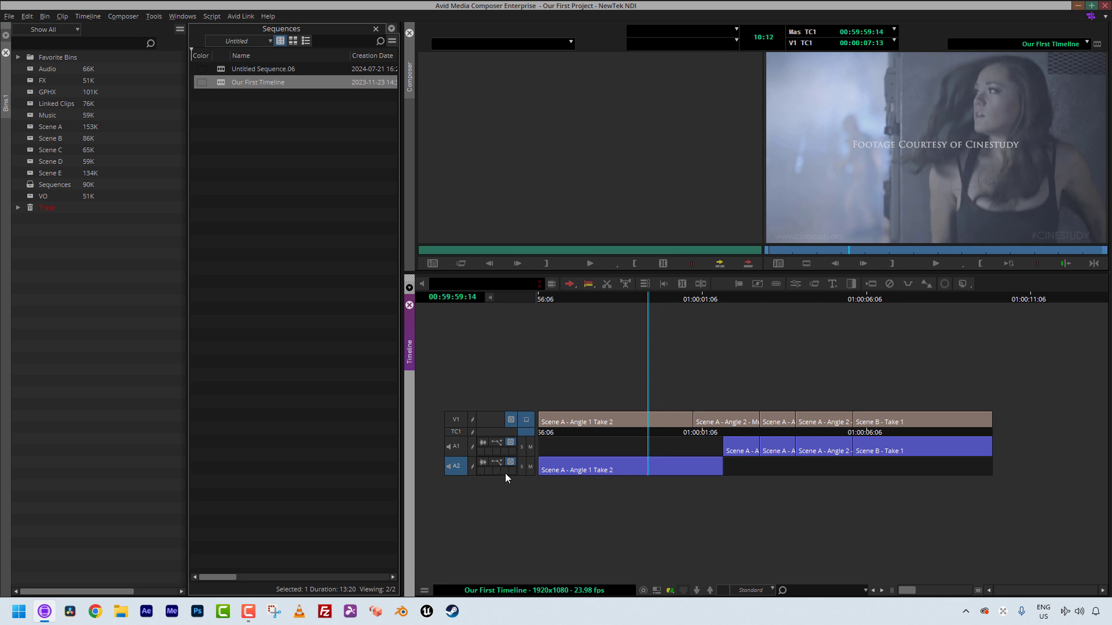
# Show the waveforms on tracks A1 and A2, collapse and reopen the track control panel, and hide the waveforms again
pyautogui.click(485, 463)
pyautogui.click(483, 443)
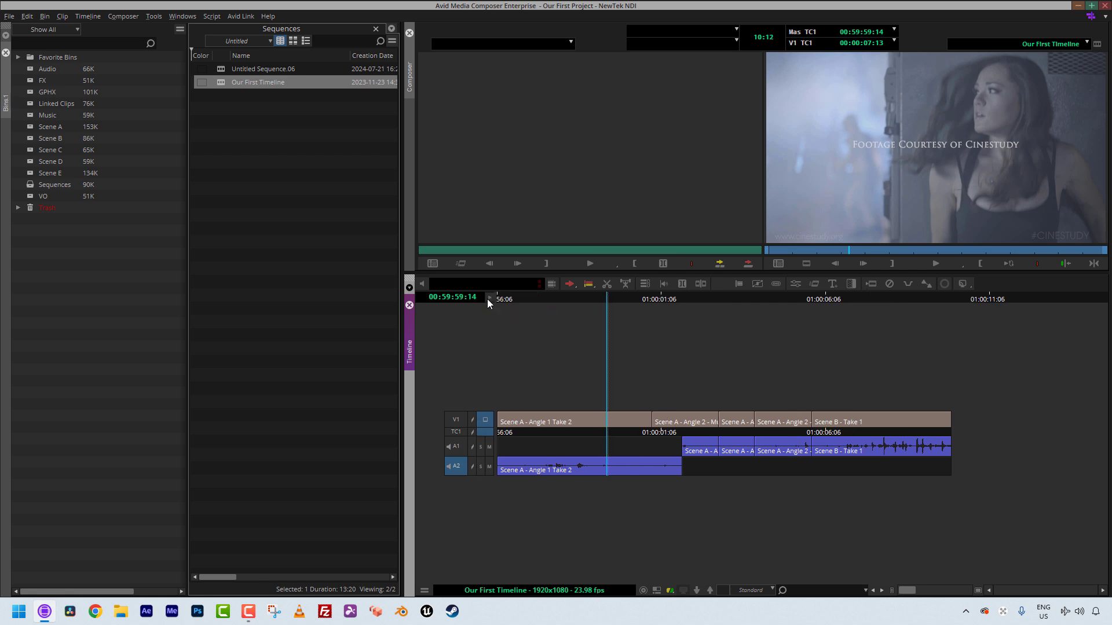
pyautogui.click(488, 447)
pyautogui.click(483, 462)
pyautogui.click(483, 443)
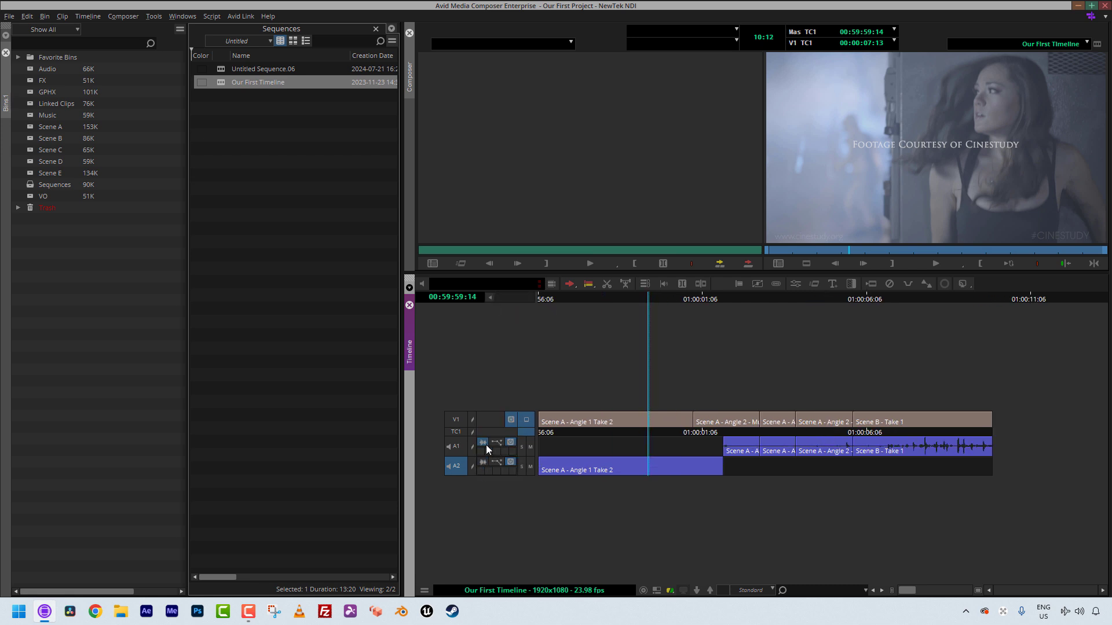
pyautogui.click(483, 462)
pyautogui.click(483, 443)
pyautogui.click(484, 462)
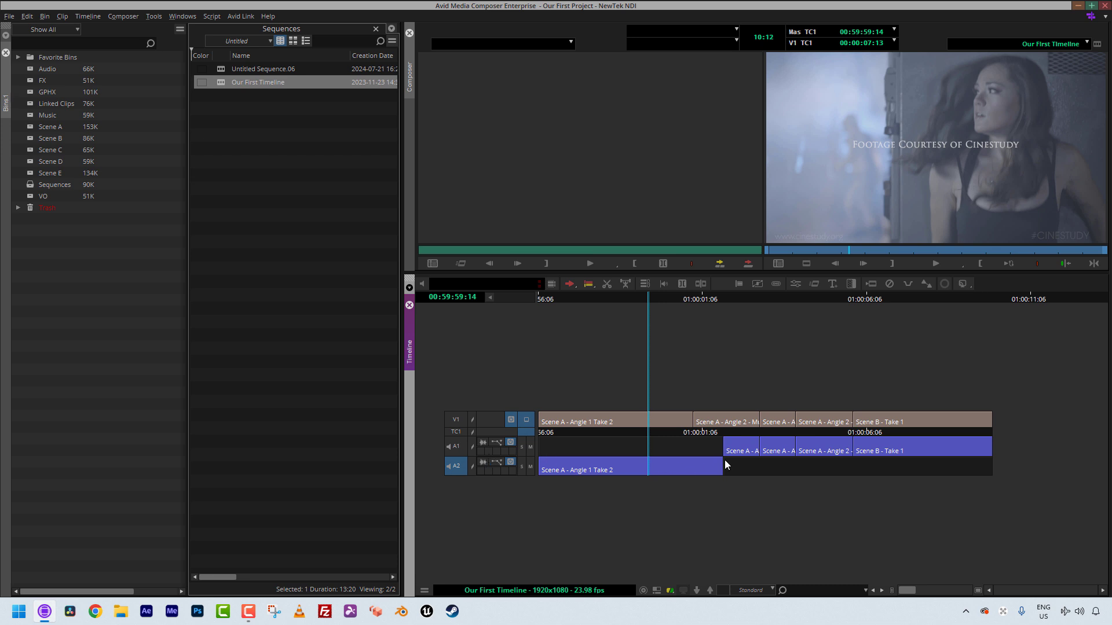
# Add two audio tracks below A2 in Our First Timeline and deselect the audio tracks
pyautogui.moveTo(648, 454); pyautogui.dragTo(781, 442)
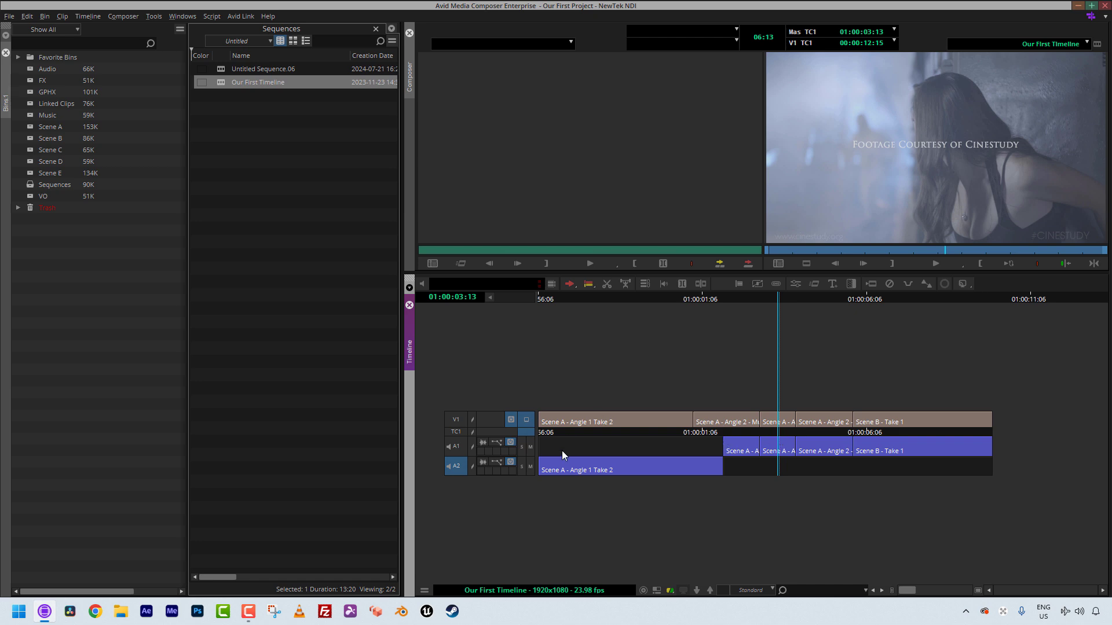
pyautogui.moveTo(602, 460); pyautogui.dragTo(647, 464)
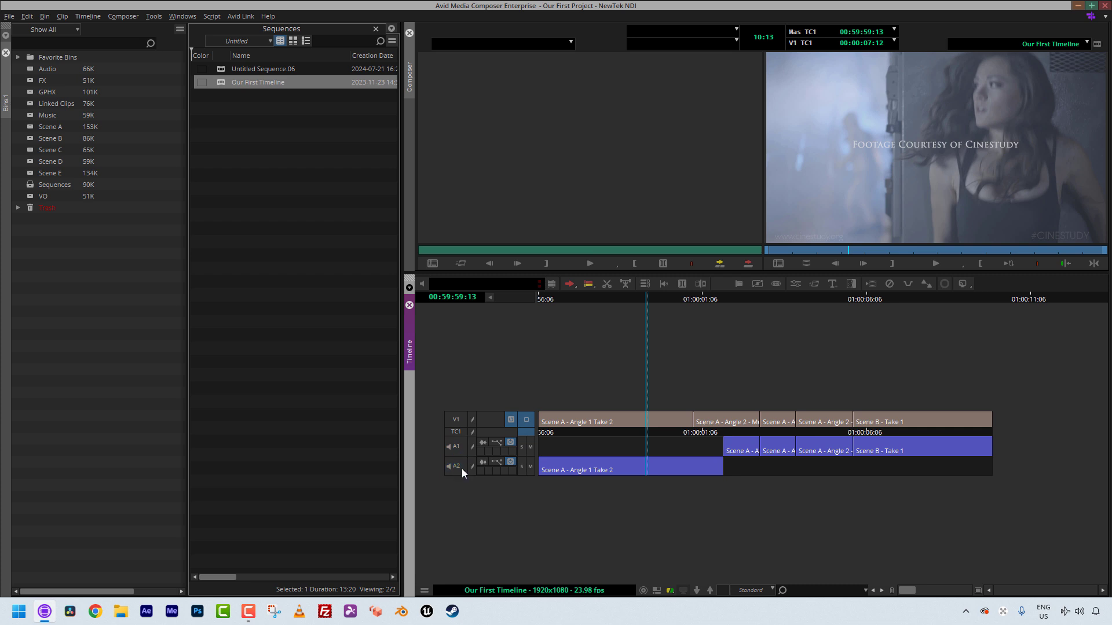
pyautogui.hotkey('ctrl', 'u')
pyautogui.hotkey('ctrl', 'u')
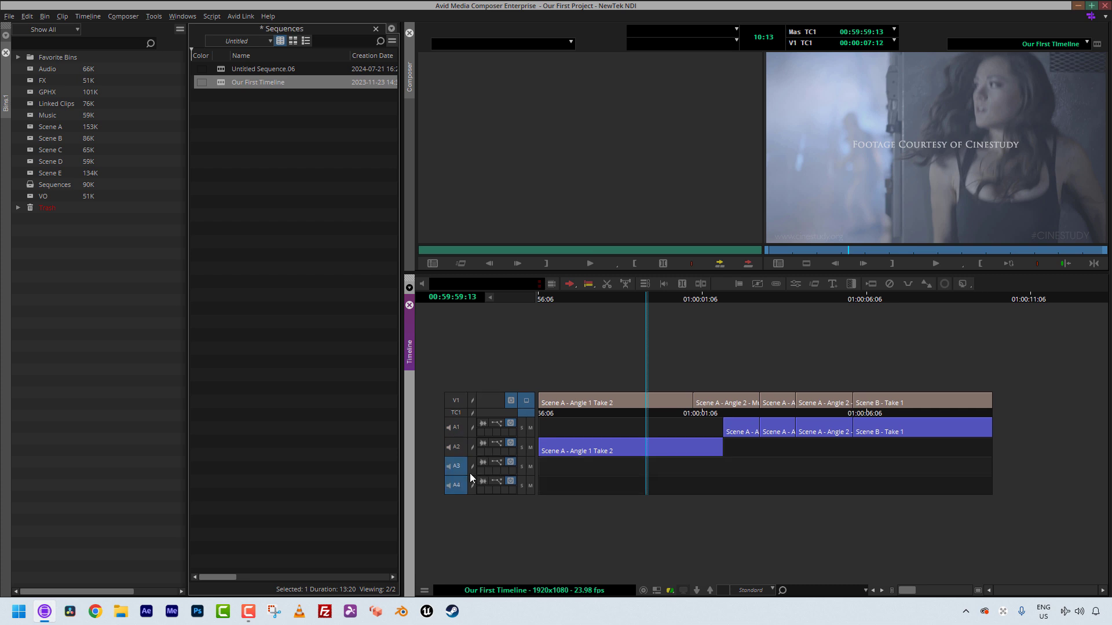
pyautogui.moveTo(637, 463); pyautogui.dragTo(561, 468)
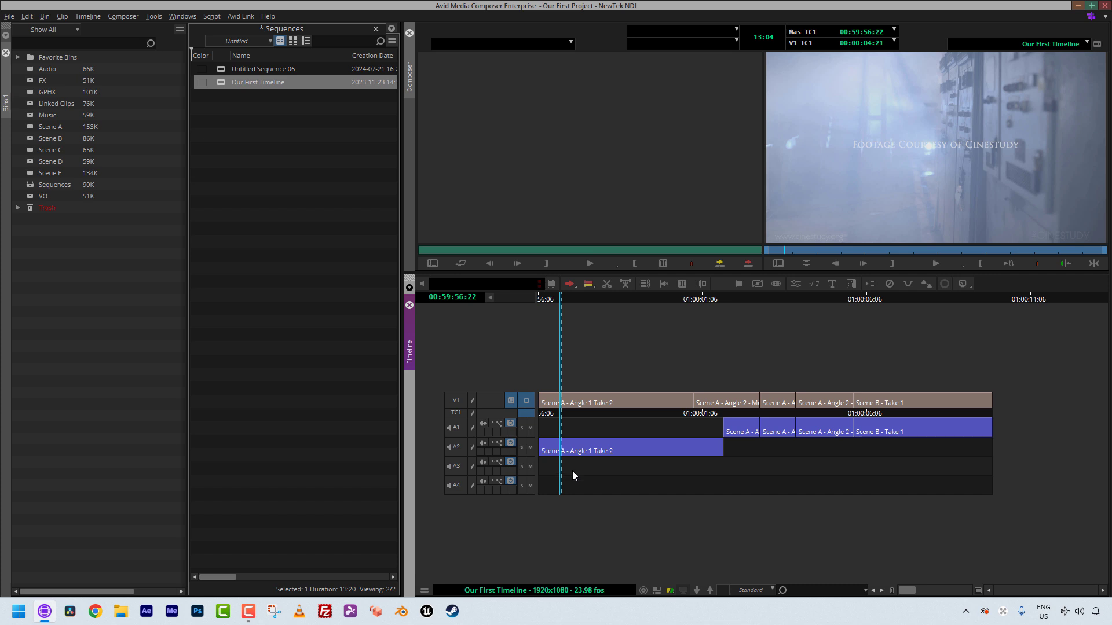
# Save the current timeline layout as a timeline view named Standard
pyautogui.click(759, 591)
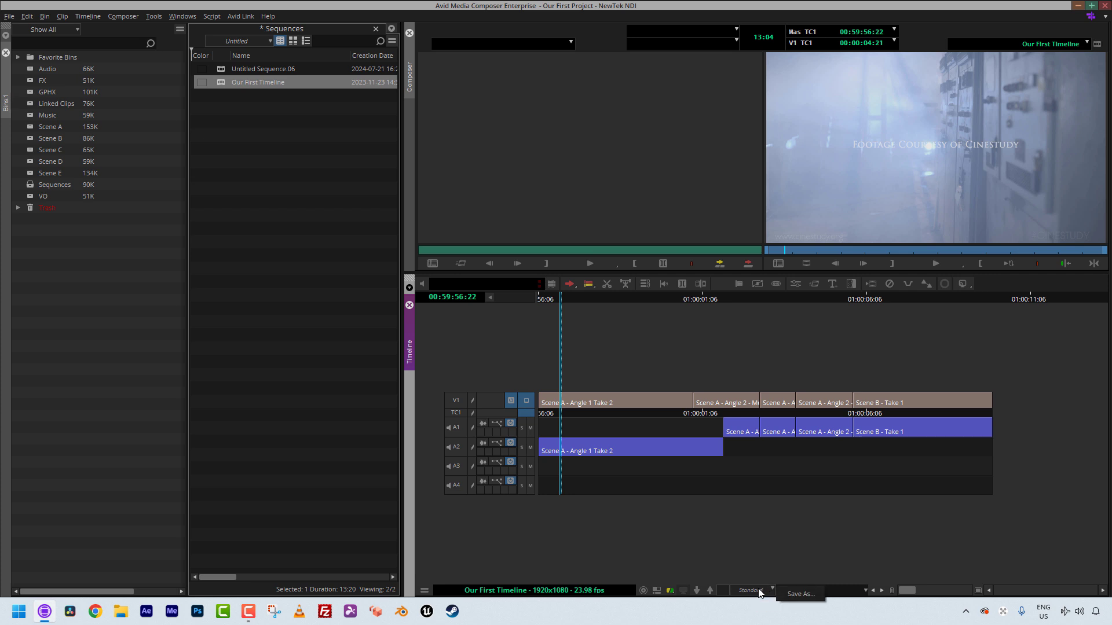
pyautogui.click(792, 595)
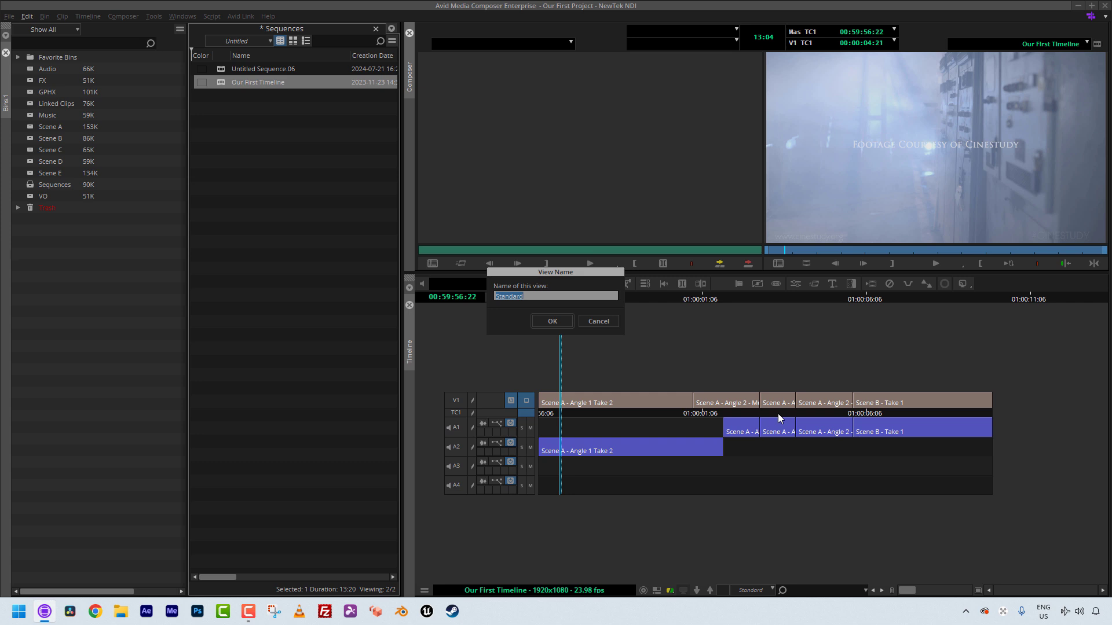
pyautogui.write('Sta')
pyautogui.press('Return')
pyautogui.press('l')
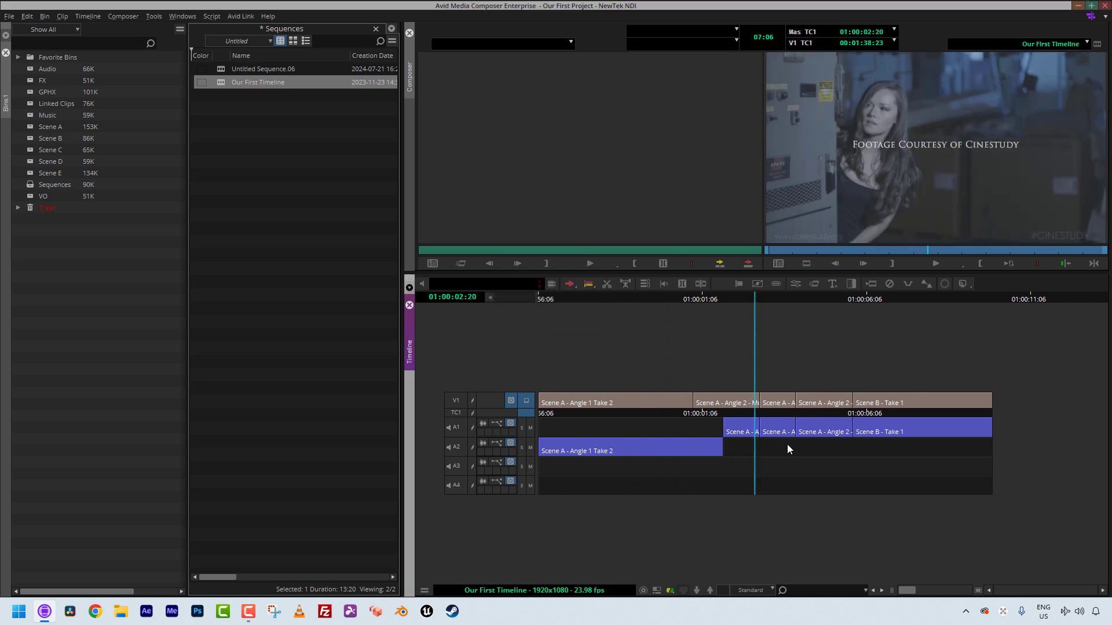
pyautogui.press('j')
pyautogui.press('j')
pyautogui.press('j')
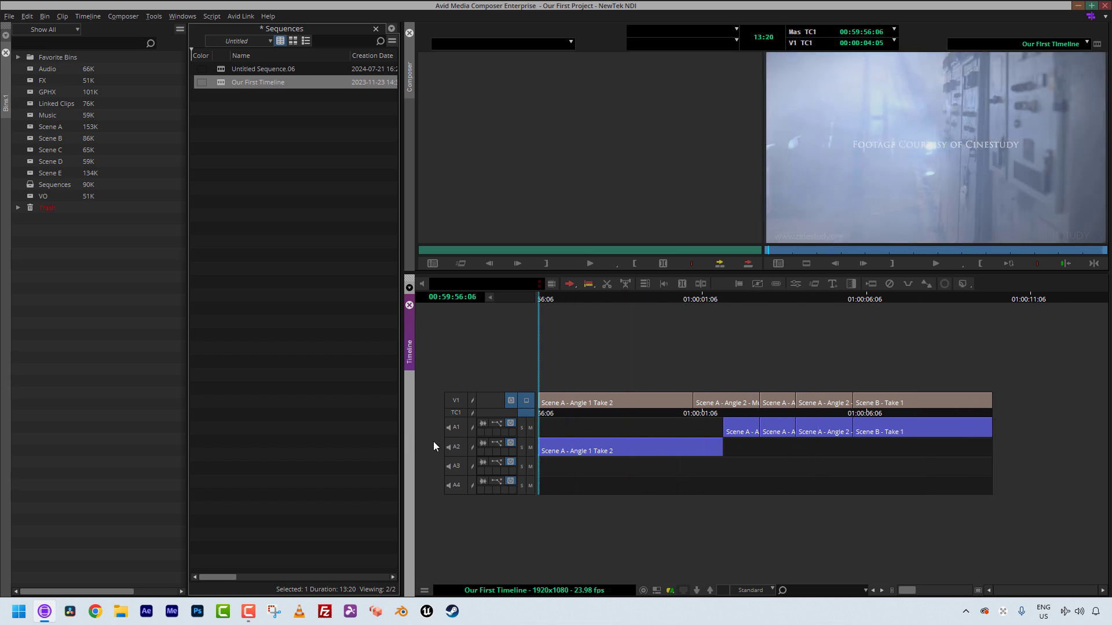
pyautogui.click(682, 445)
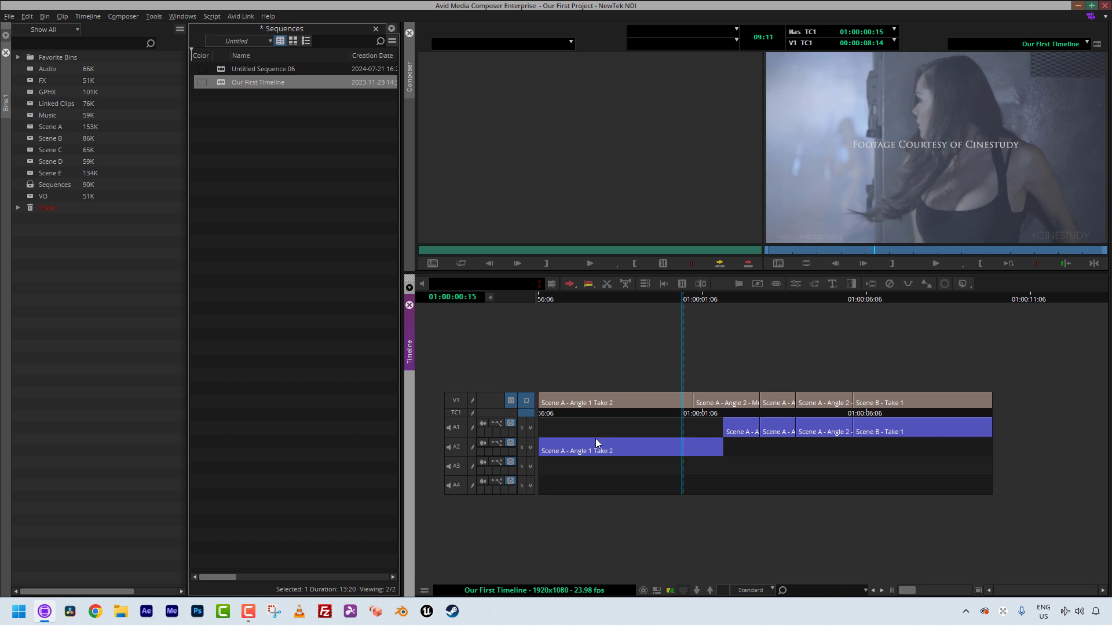
pyautogui.press('j')
pyautogui.press('j')
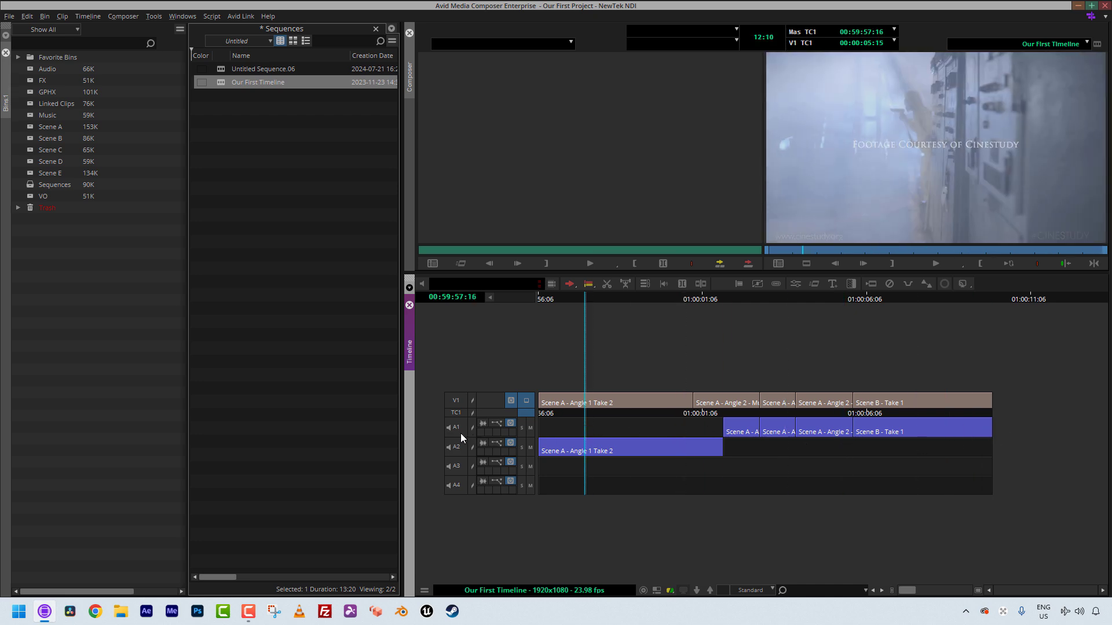
# Select audio tracks A1 to A4 and enlarge their height until they fill most of the timeline
pyautogui.moveTo(459, 431); pyautogui.dragTo(621, 514)
pyautogui.press('l')
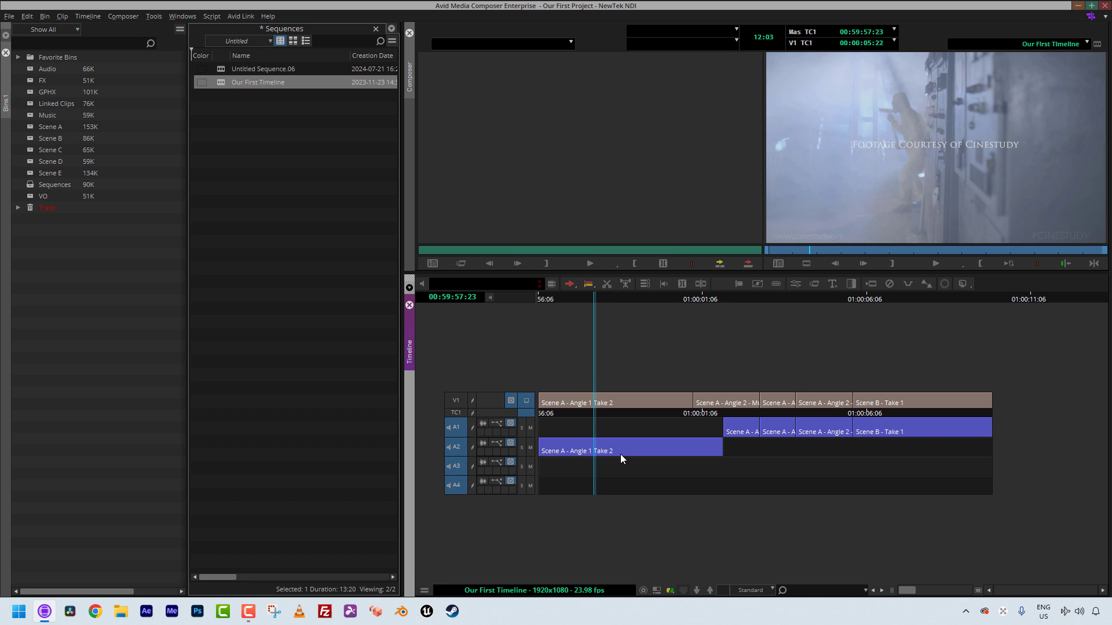
pyautogui.hotkey('ctrl', 'l')
pyautogui.hotkey('ctrl', 'l')
pyautogui.hotkey('ctrl', 'l')
pyautogui.hotkey('ctrl', 'l')
pyautogui.hotkey('ctrl', 'l')
pyautogui.hotkey('ctrl', 'l')
pyautogui.hotkey('ctrl', 'l')
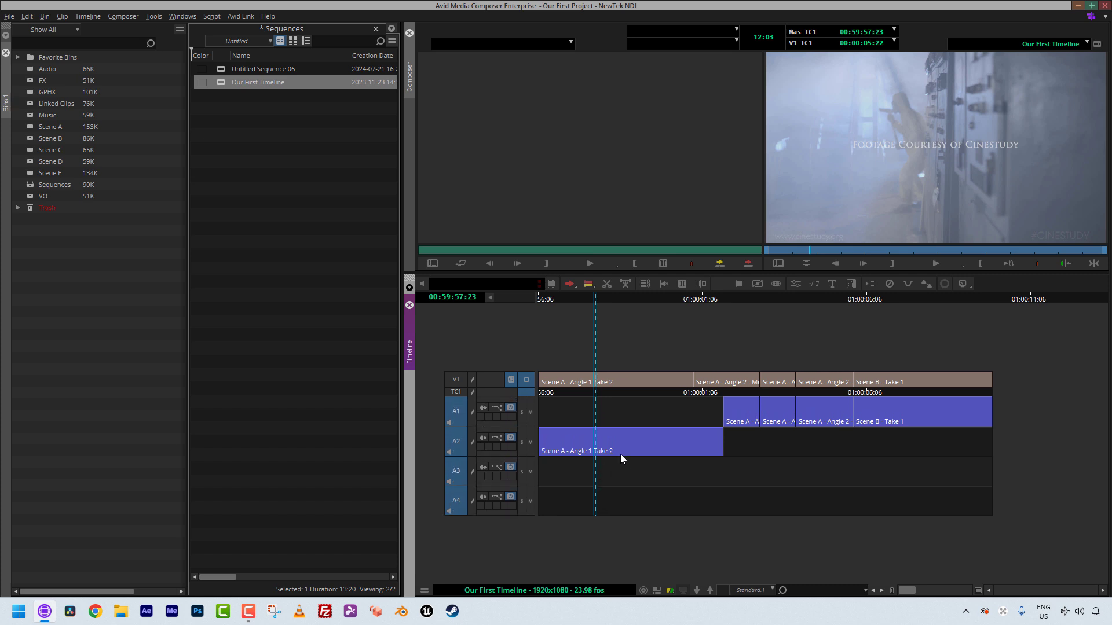
pyautogui.hotkey('ctrl', 'l')
pyautogui.hotkey('ctrl', 'l')
pyautogui.hotkey('ctrl', 'l')
pyautogui.hotkey('ctrl', 'l')
pyautogui.hotkey('ctrl', 'l')
pyautogui.hotkey('ctrl', 'l')
pyautogui.hotkey('ctrl', 'l')
pyautogui.hotkey('ctrl', 'l')
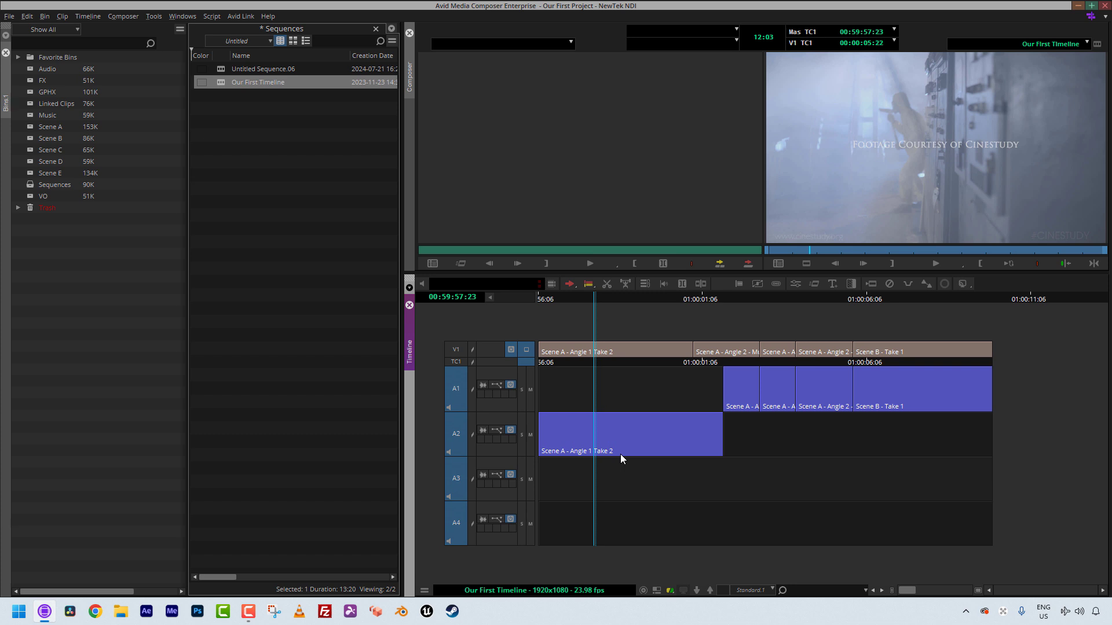
pyautogui.hotkey('ctrl', 'l')
pyautogui.hotkey('ctrl', 'l')
pyautogui.hotkey('ctrl', 'k')
pyautogui.hotkey('ctrl', 'k')
pyautogui.hotkey('ctrl', 'k')
pyautogui.hotkey('ctrl', 'k')
pyautogui.hotkey('ctrl', 'k')
pyautogui.hotkey('ctrl', 'k')
pyautogui.hotkey('ctrl', 'k')
pyautogui.hotkey('ctrl', 'k')
pyautogui.hotkey('ctrl', 'k')
pyautogui.hotkey('ctrl', 'k')
pyautogui.hotkey('ctrl', 'k')
pyautogui.hotkey('ctrl', 'l')
pyautogui.hotkey('ctrl', 'l')
pyautogui.hotkey('ctrl', 'l')
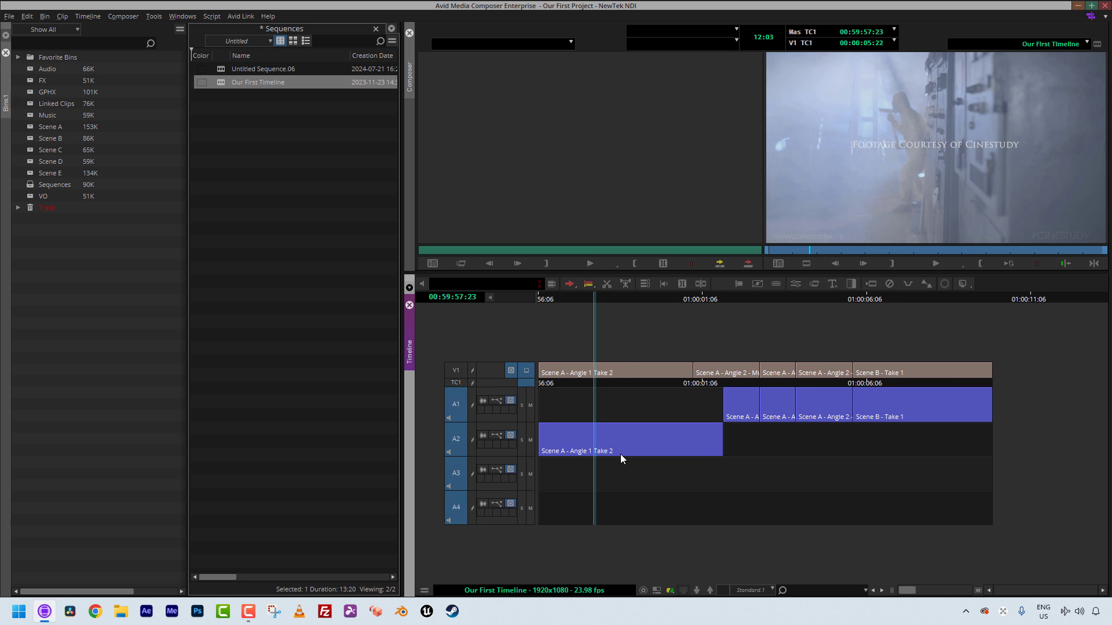
pyautogui.hotkey('ctrl', 'l')
pyautogui.hotkey('ctrl', 'l')
pyautogui.hotkey('ctrl', 'l')
pyautogui.hotkey('ctrl', 'l')
pyautogui.hotkey('ctrl', 'l')
pyautogui.hotkey('ctrl', 'l')
pyautogui.hotkey('ctrl', 'l')
pyautogui.hotkey('ctrl', 'l')
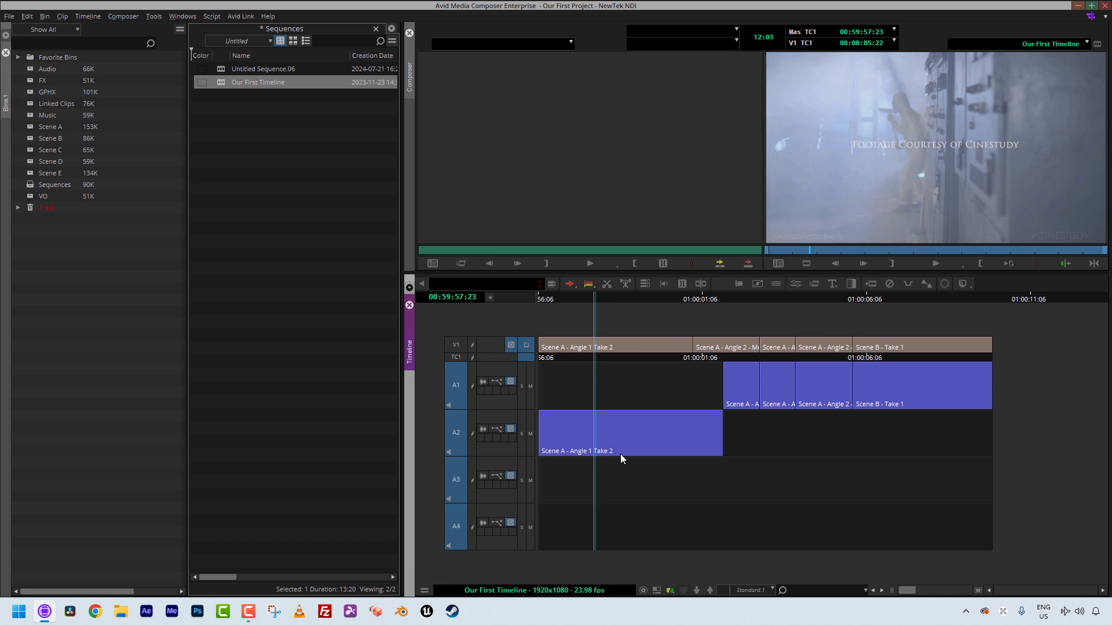
pyautogui.hotkey('ctrl', 'l')
pyautogui.hotkey('ctrl', 'l')
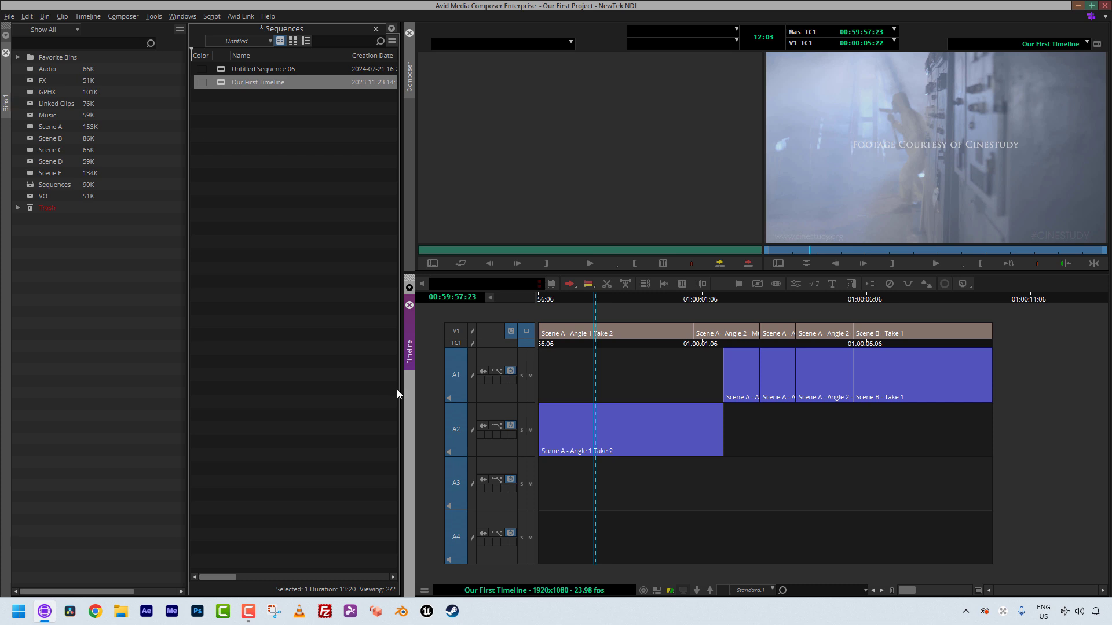
# Show the audio waveforms on the enlarged tracks A1 and A2
pyautogui.click(484, 426)
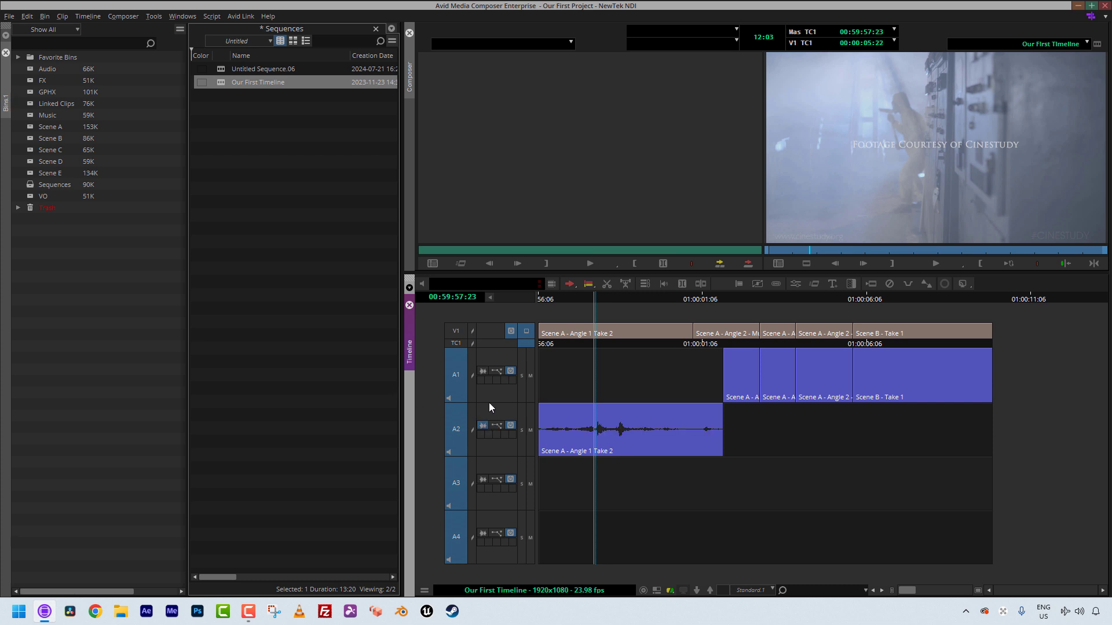
pyautogui.click(486, 372)
pyautogui.moveTo(904, 399); pyautogui.dragTo(621, 428)
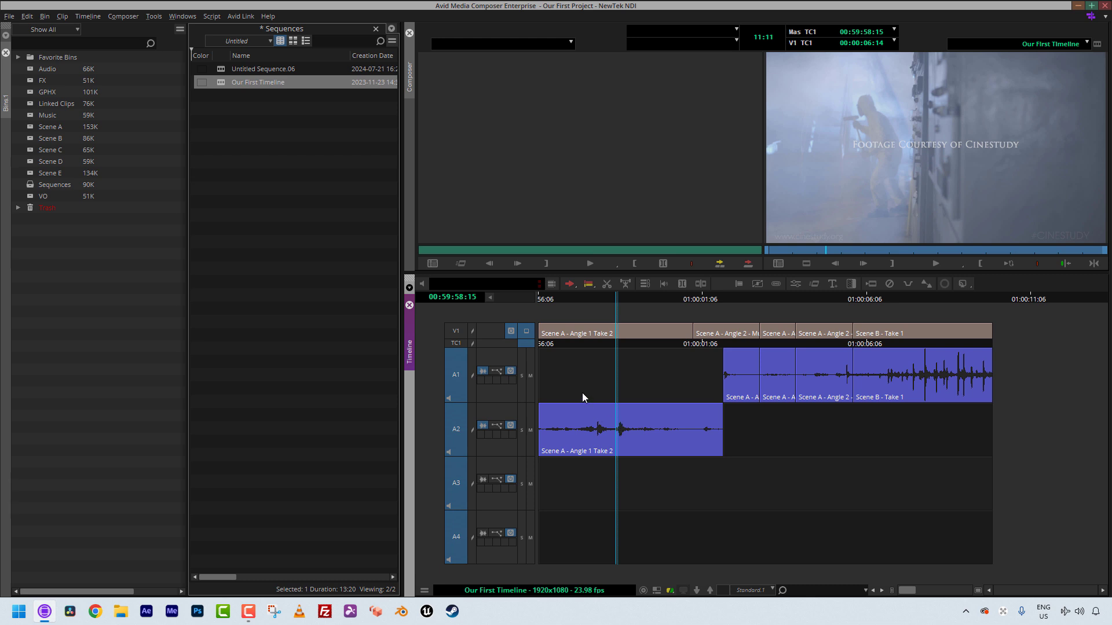
# Save the enlarged track layout as a timeline view named Waveform Editing
pyautogui.click(772, 590)
pyautogui.click(800, 610)
pyautogui.write('W')
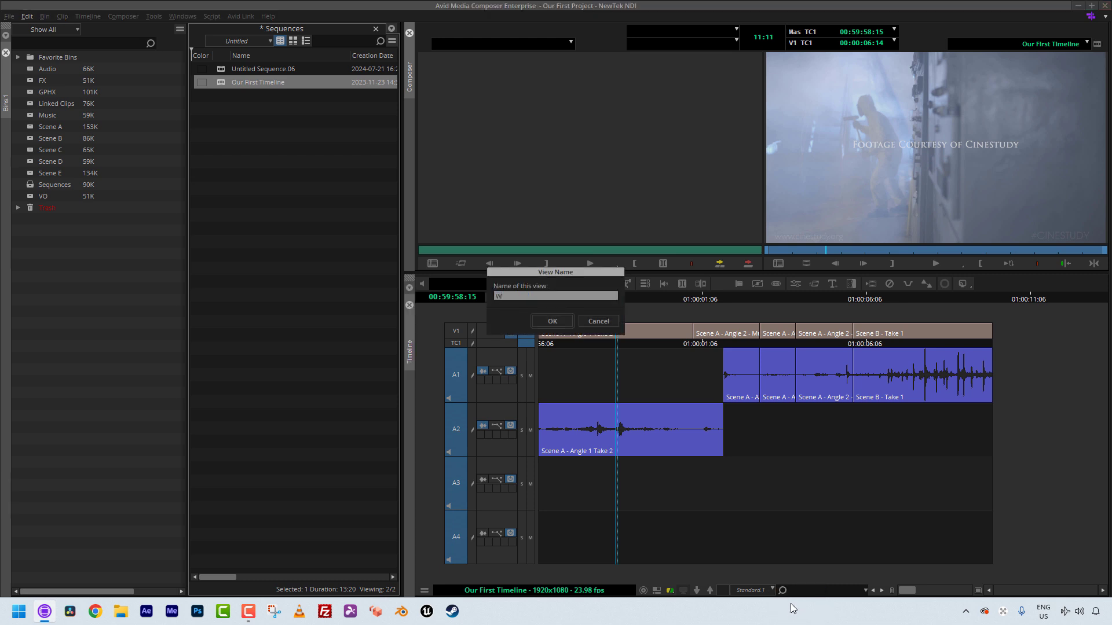
pyautogui.write('aveform Editing')
pyautogui.press('Return')
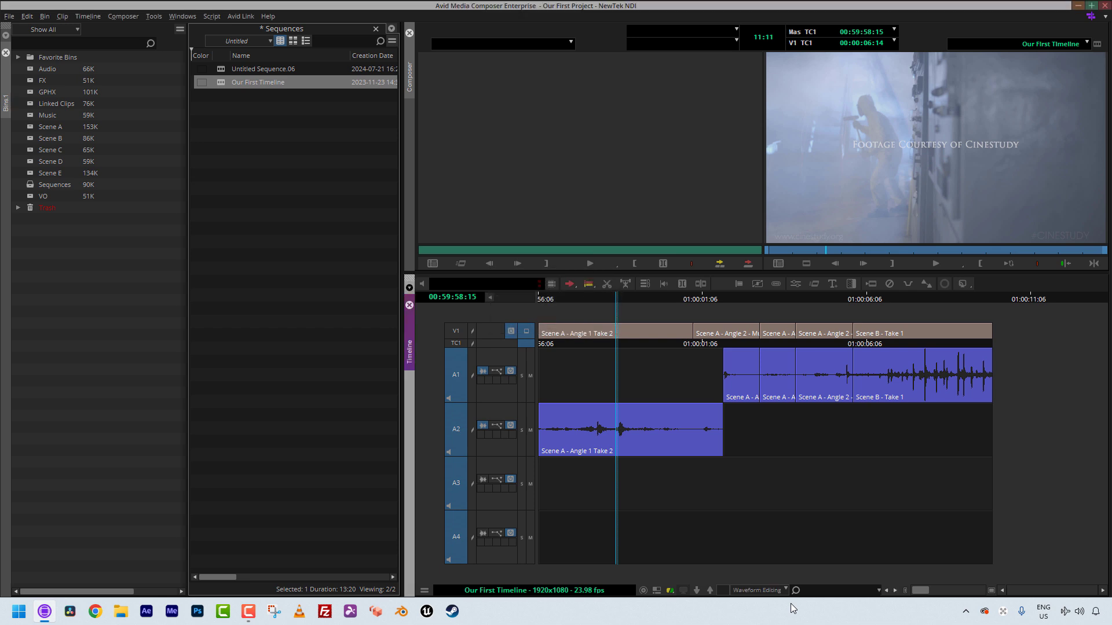
# Switch the timeline to the Standard view
pyautogui.click(671, 435)
pyautogui.click(810, 438)
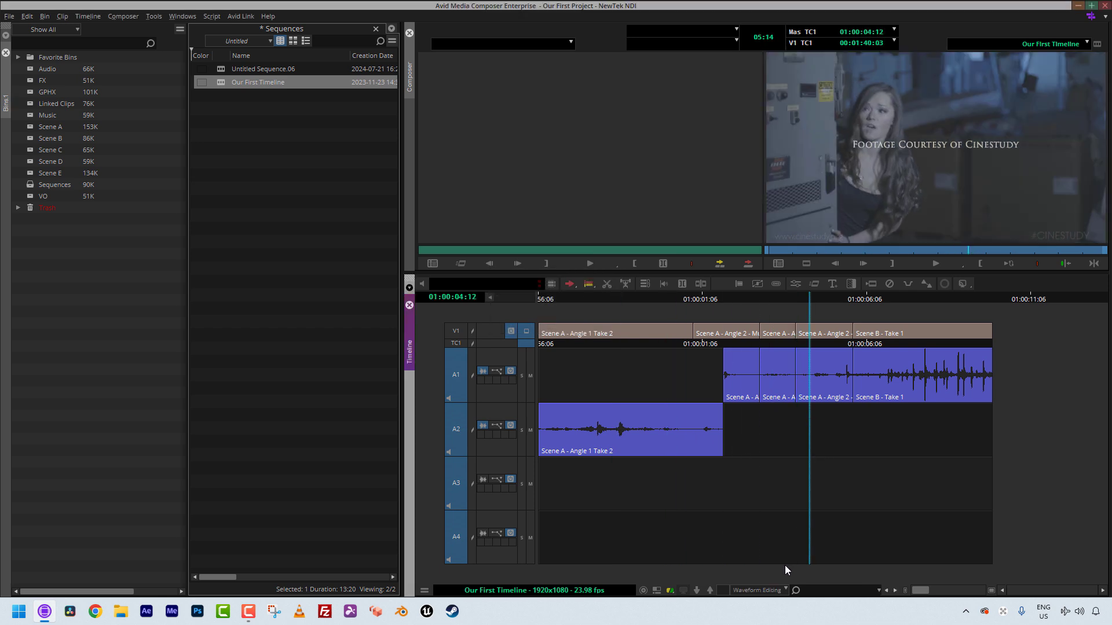
pyautogui.click(760, 592)
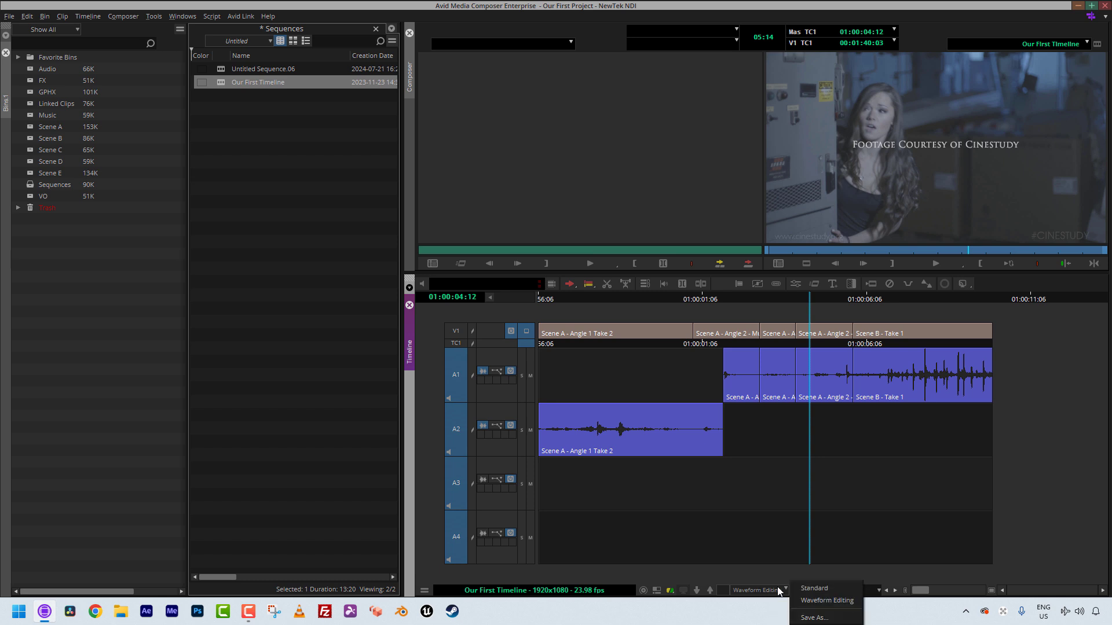
pyautogui.click(811, 588)
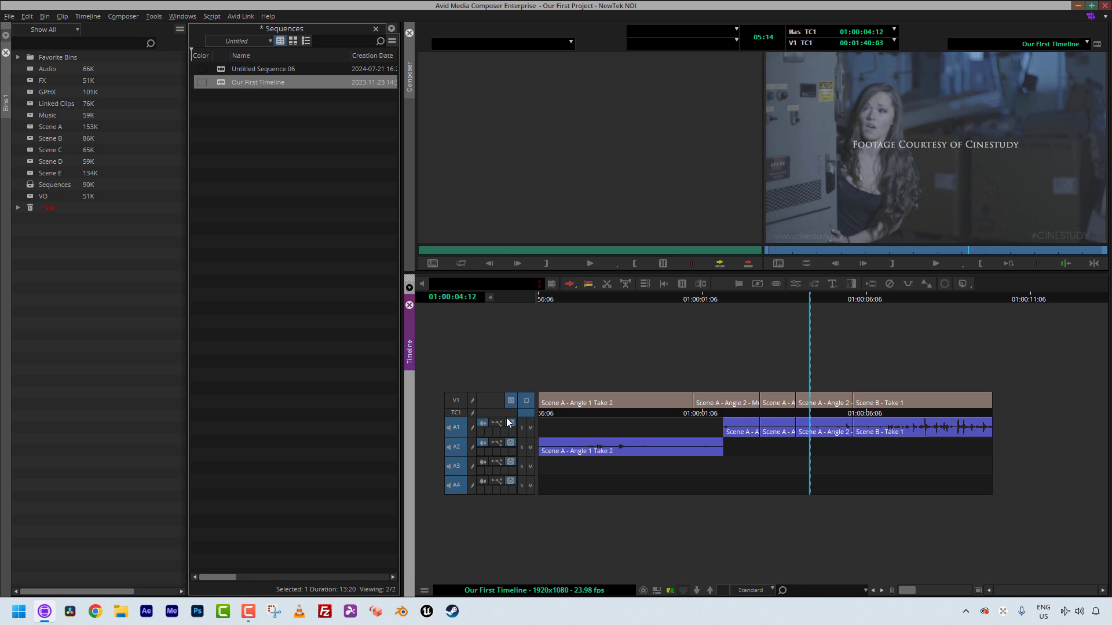
# Hide the waveforms on A1 and A2 in the Standard view and park the playhead in the first clip
pyautogui.click(483, 444)
pyautogui.click(484, 423)
pyautogui.click(620, 443)
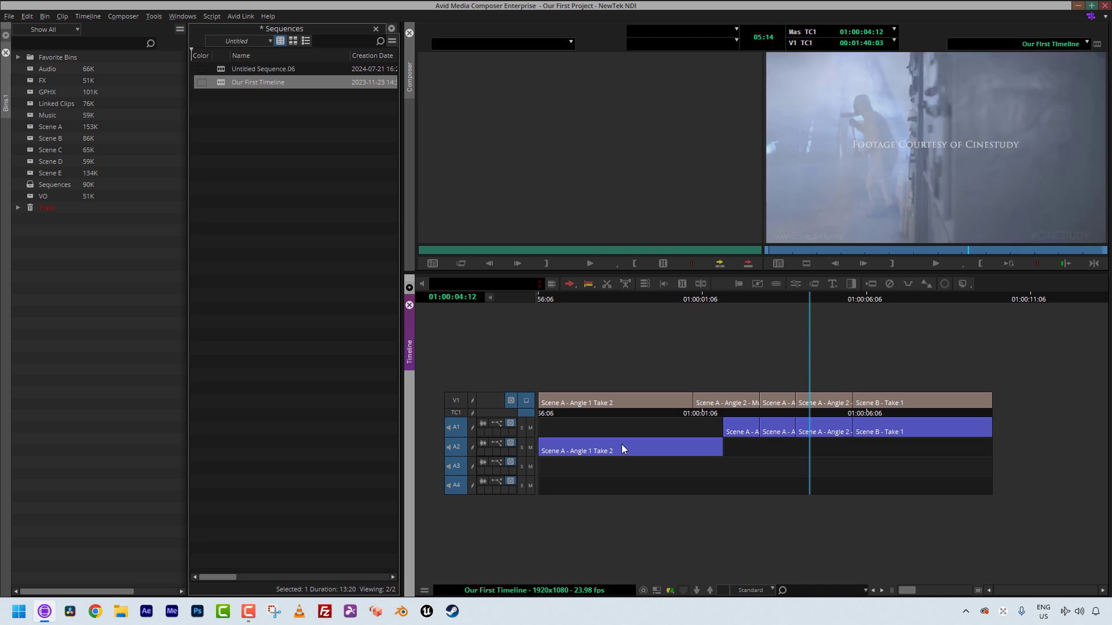
# Switch the timeline to the Waveform Editing view
pyautogui.click(750, 590)
pyautogui.click(805, 602)
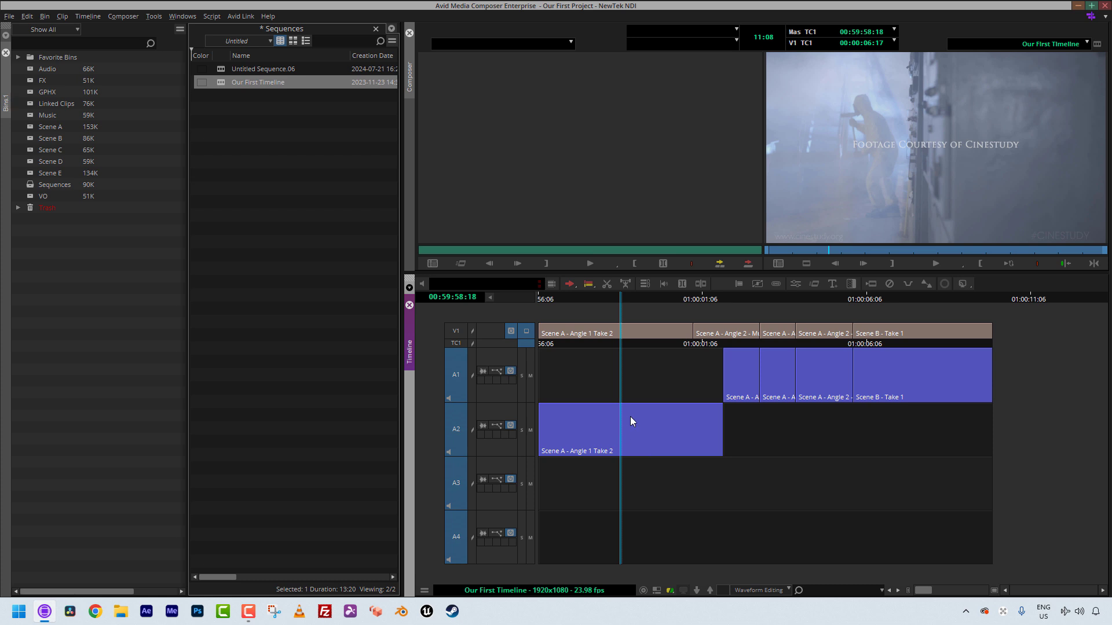
pyautogui.click(656, 416)
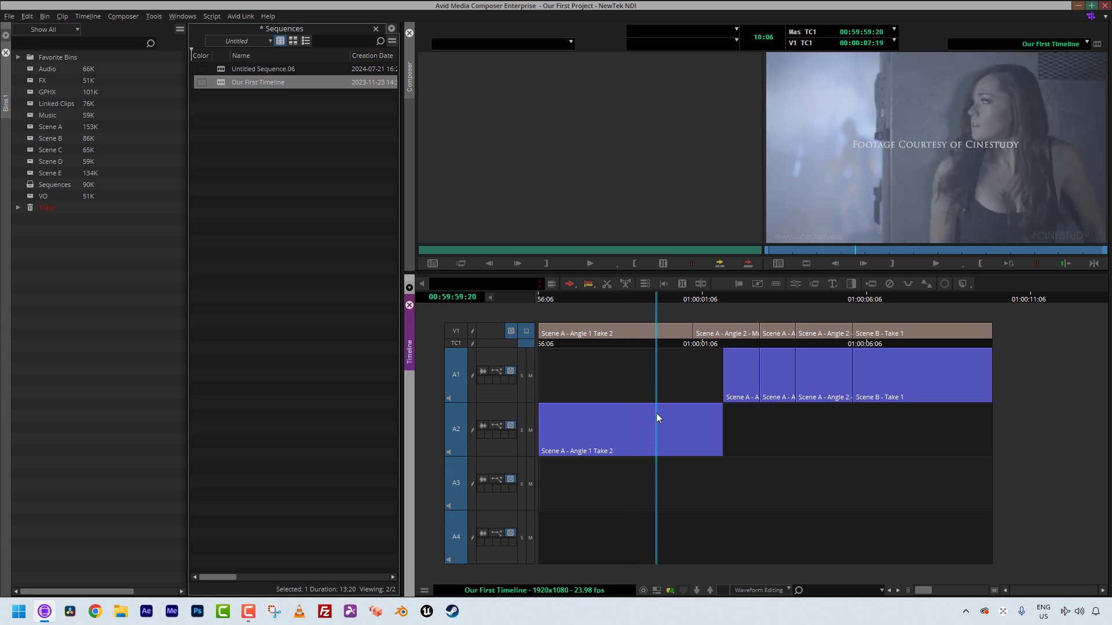
# Show the waveforms on A1 and A2 in the Waveform Editing view and hide them again
pyautogui.click(485, 426)
pyautogui.click(483, 372)
pyautogui.click(483, 425)
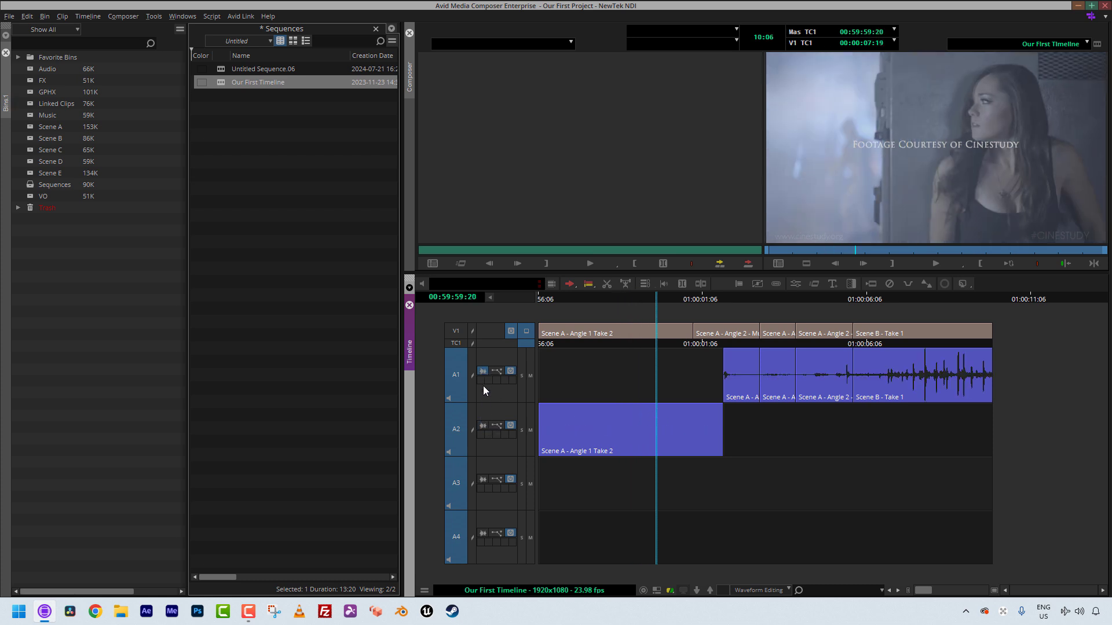
pyautogui.click(483, 374)
pyautogui.click(596, 423)
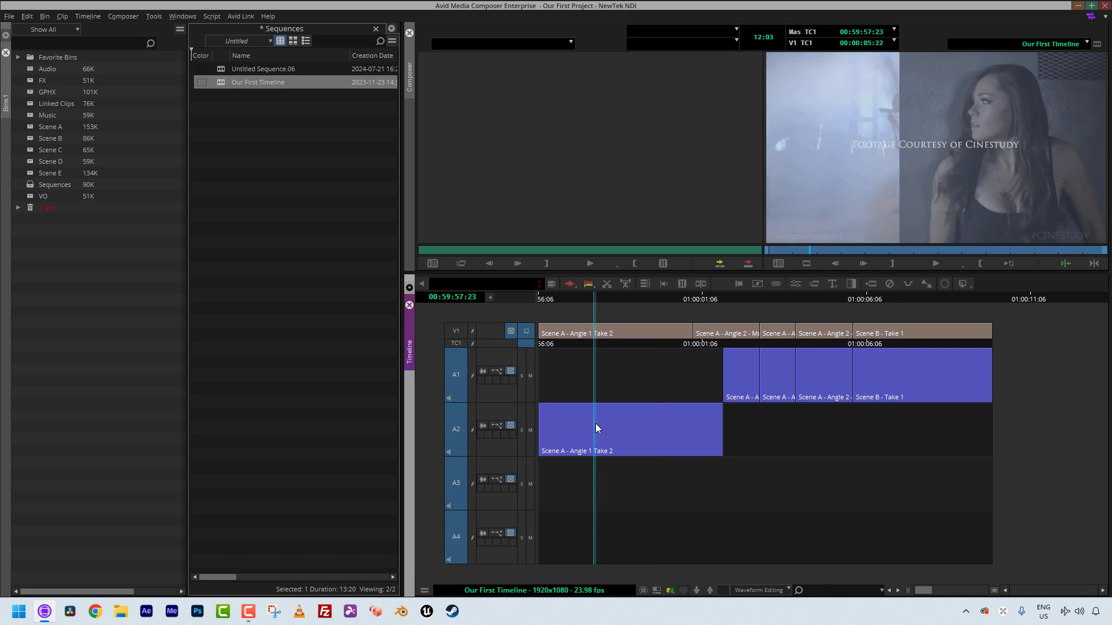
# Save the Sequences bin and return to the timeline
pyautogui.click(294, 137)
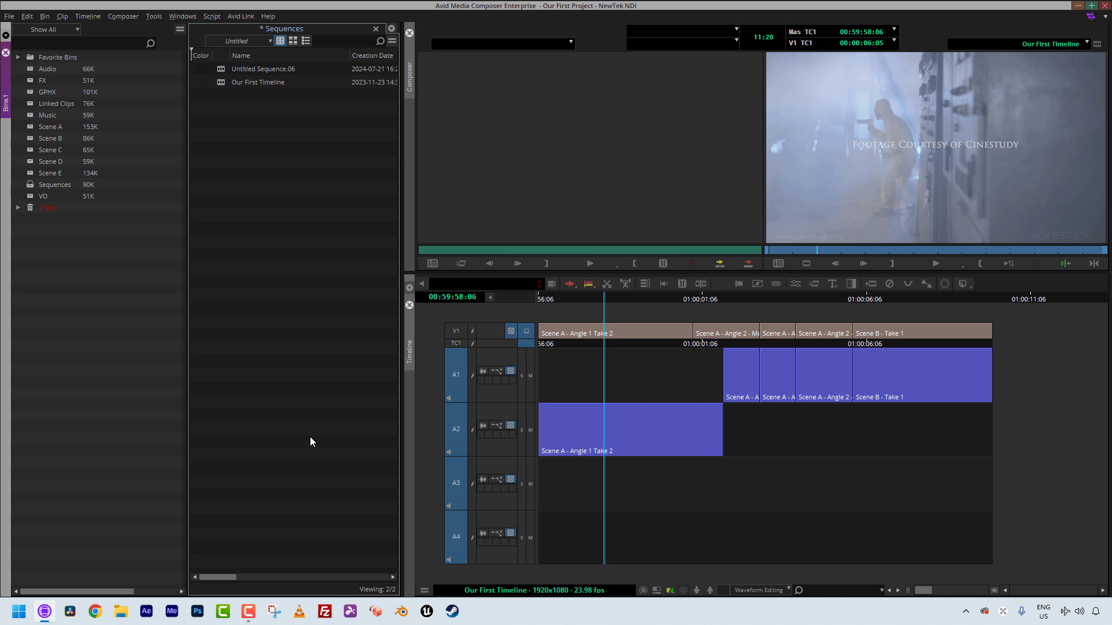
pyautogui.hotkey('ctrl', 's')
pyautogui.click(610, 417)
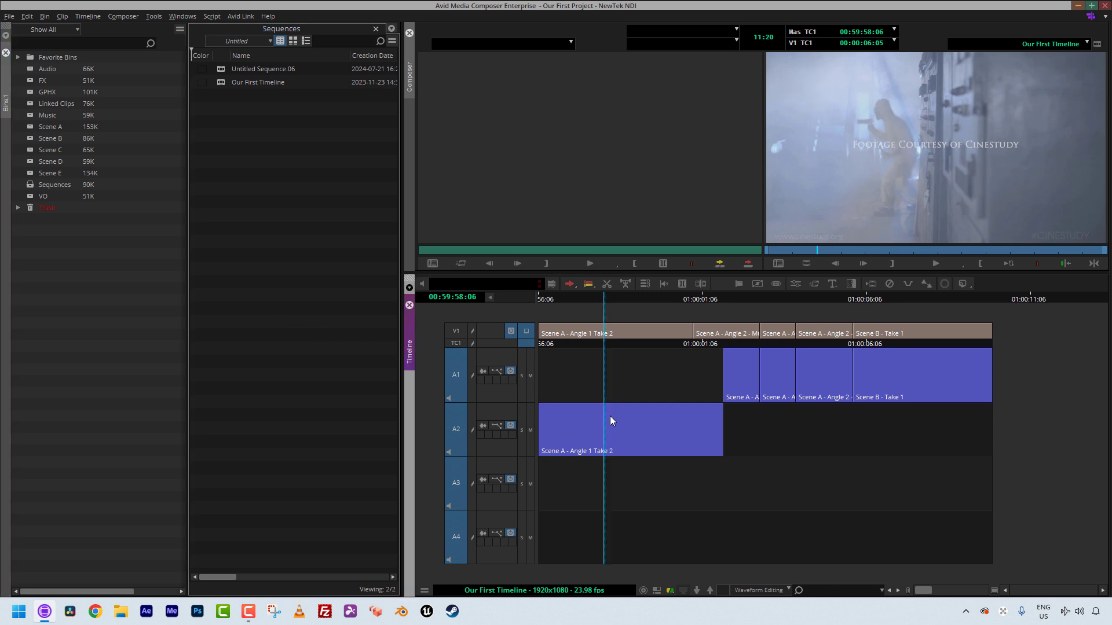
# Show and hide the A2 waveform several times, leaving it hidden
pyautogui.click(483, 426)
pyautogui.click(482, 427)
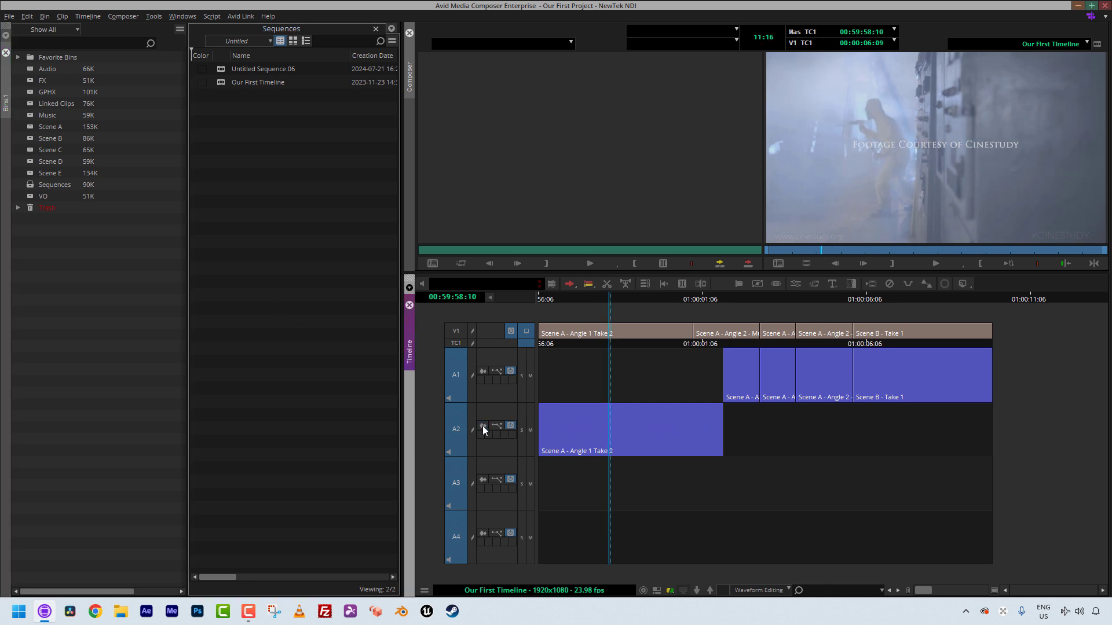
pyautogui.click(483, 426)
pyautogui.click(483, 426)
pyautogui.click(483, 426)
pyautogui.click(482, 428)
# Park the playhead in the first A1 clip and toggle A1's waveform on and off repeatedly, leaving it hidden
pyautogui.click(729, 414)
pyautogui.click(481, 371)
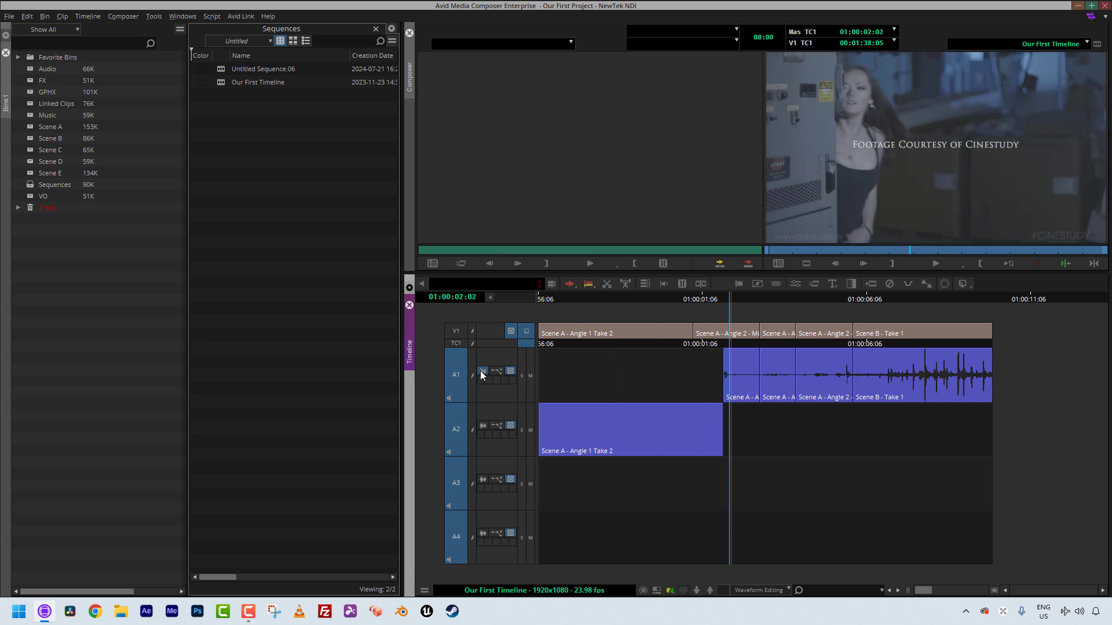
pyautogui.click(481, 370)
pyautogui.click(480, 371)
pyautogui.click(481, 370)
pyautogui.click(481, 371)
pyautogui.click(481, 370)
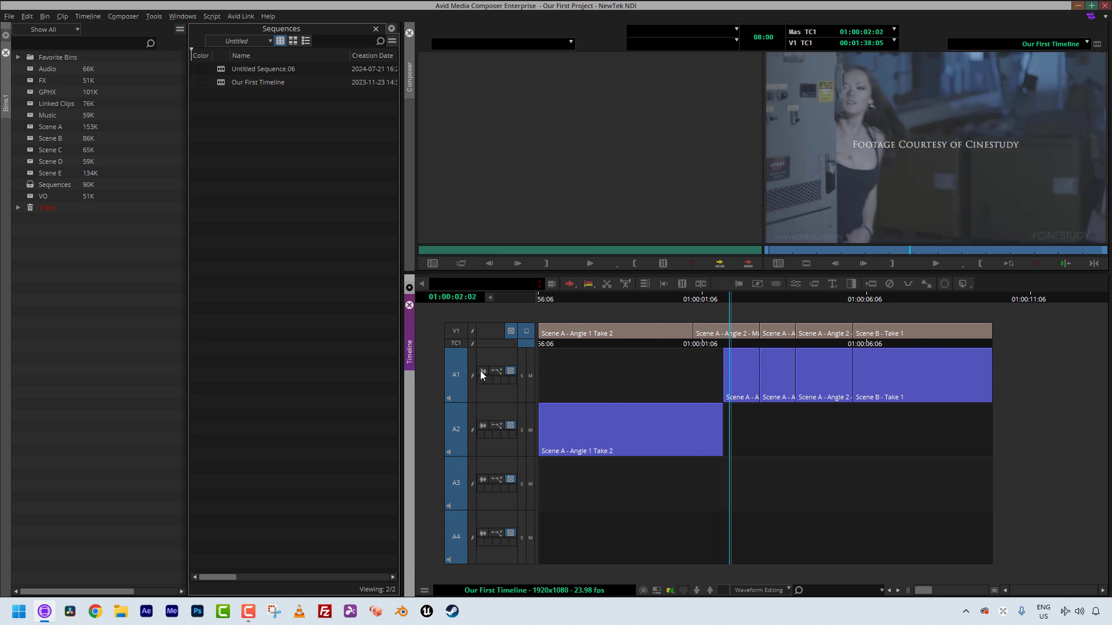
pyautogui.click(480, 371)
pyautogui.click(480, 371)
pyautogui.click(480, 371)
pyautogui.click(481, 371)
pyautogui.click(481, 371)
pyautogui.click(480, 371)
pyautogui.click(481, 371)
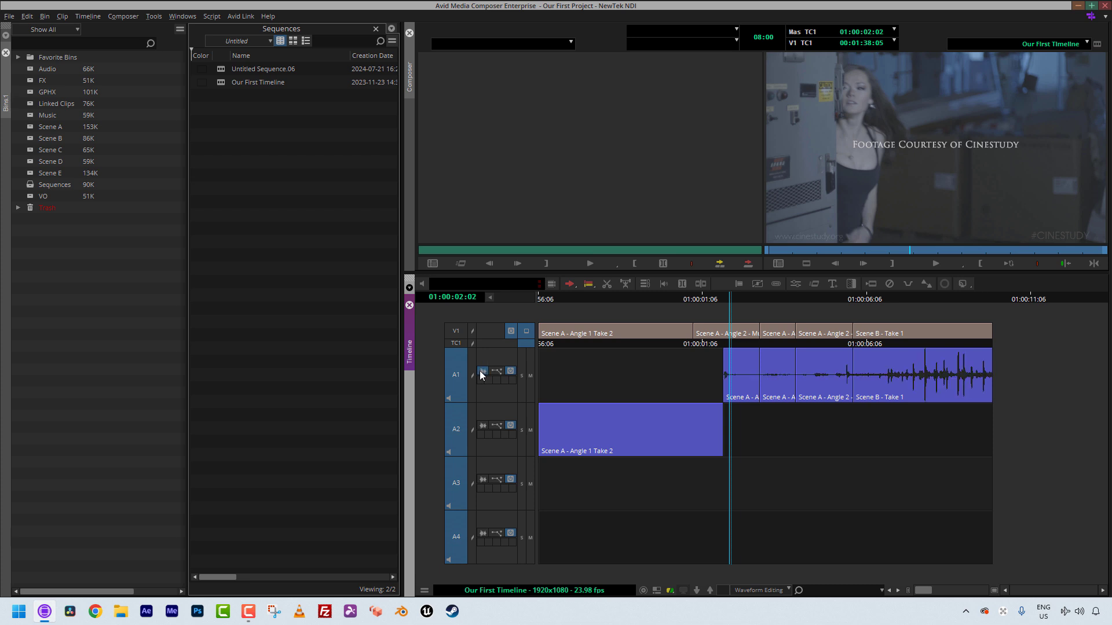
pyautogui.click(481, 371)
# Scrub across the sequence, show A1's waveform, and park the playhead in the first clip
pyautogui.moveTo(613, 412); pyautogui.dragTo(965, 404)
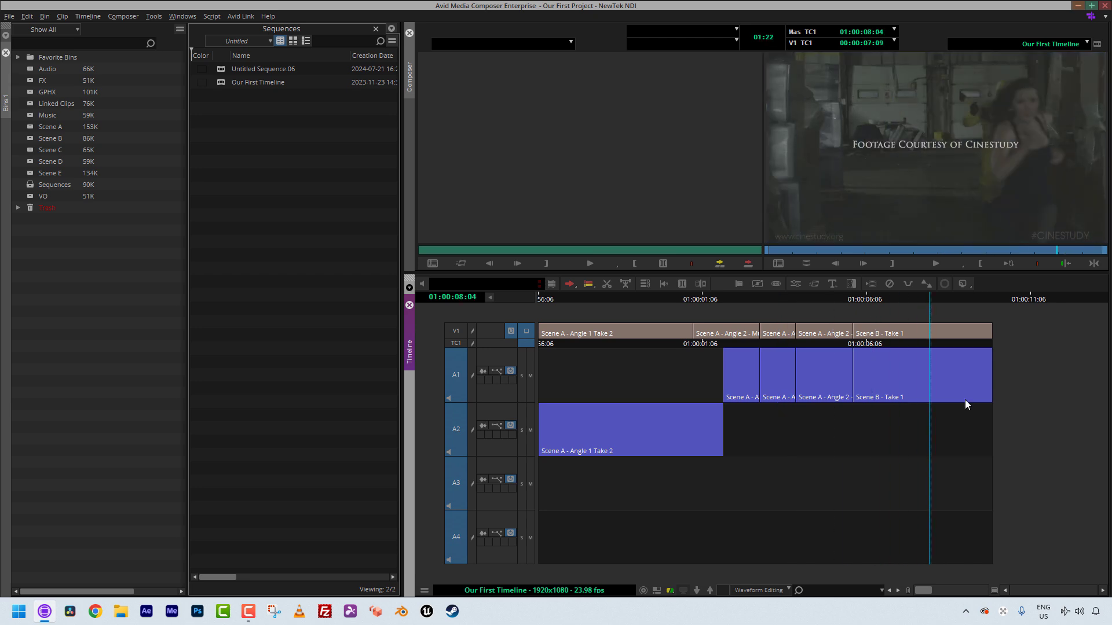
pyautogui.click(667, 416)
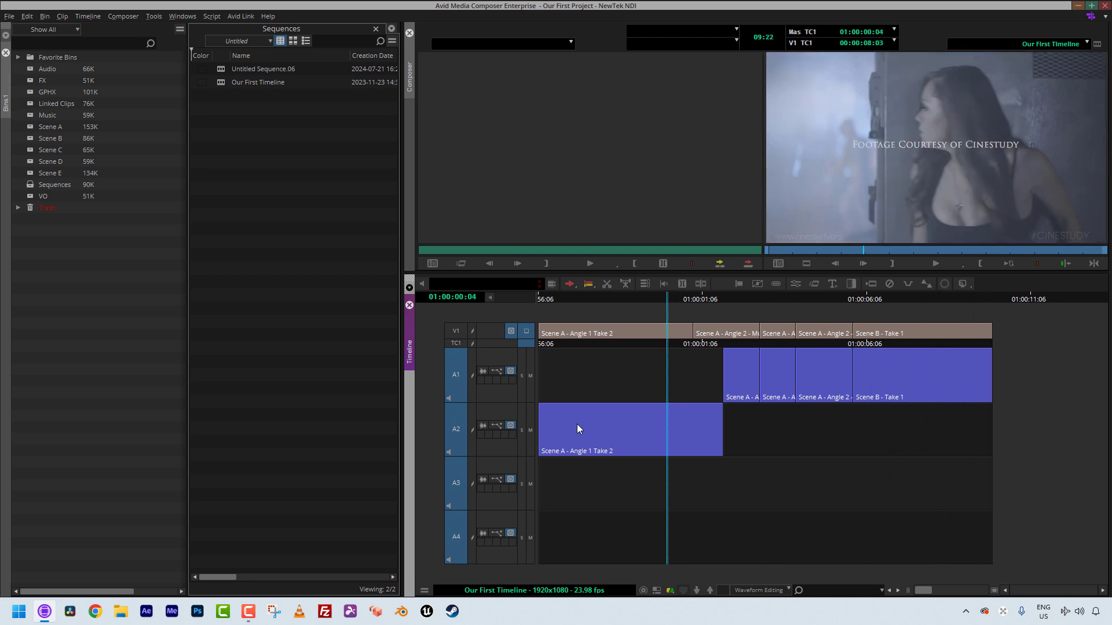
pyautogui.click(484, 371)
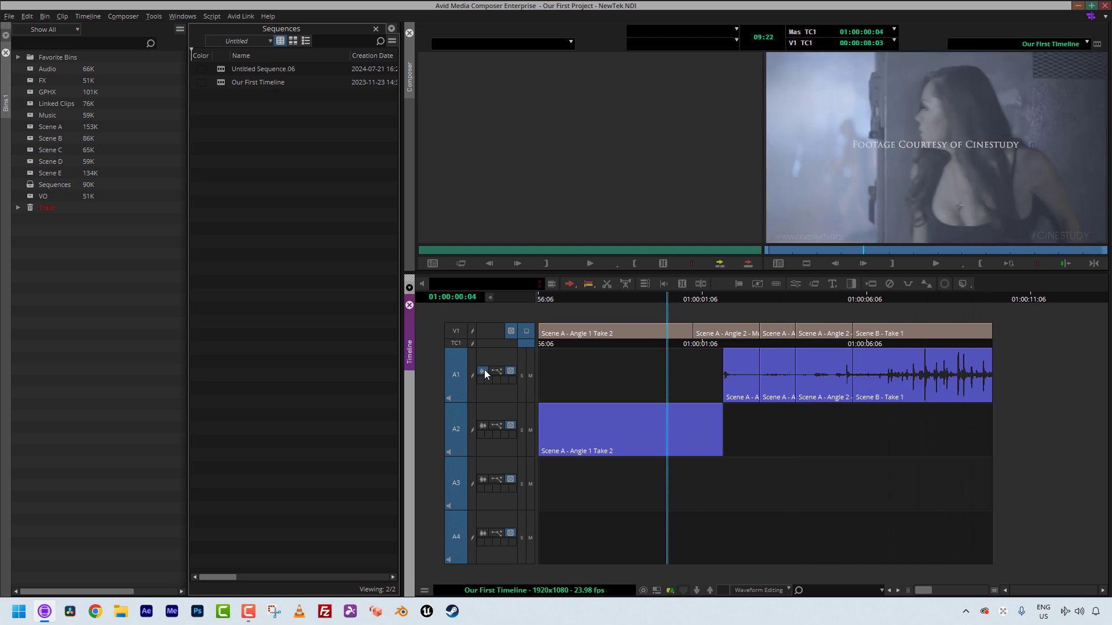
pyautogui.click(618, 440)
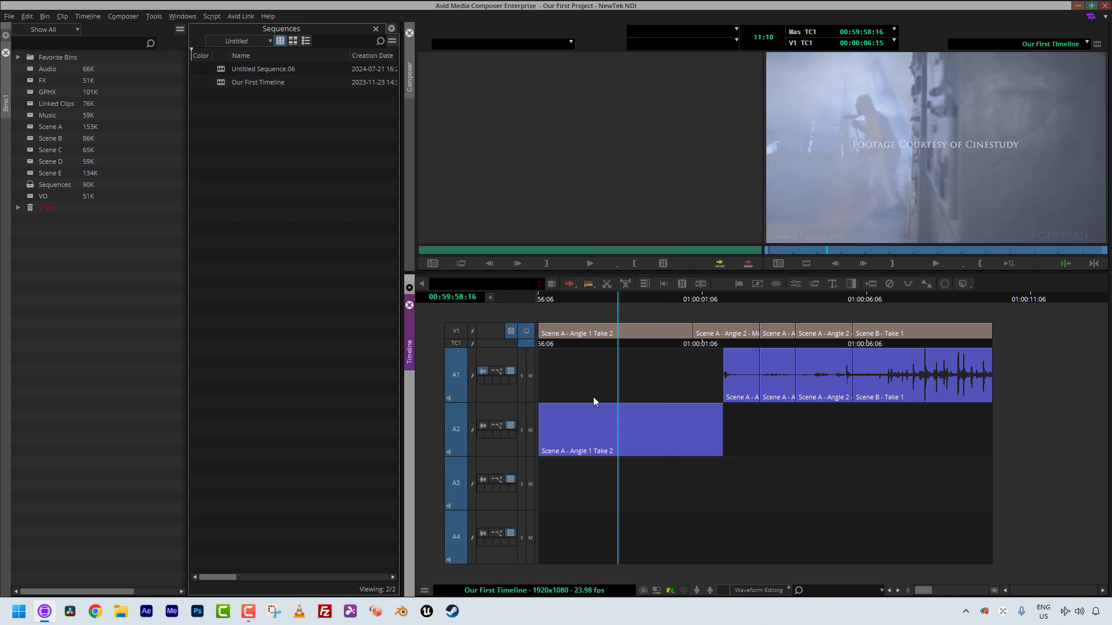
# Reduce the height of the audio tracks by a few increments
pyautogui.hotkey('ctrl', 'k')
pyautogui.hotkey('ctrl', 'k')
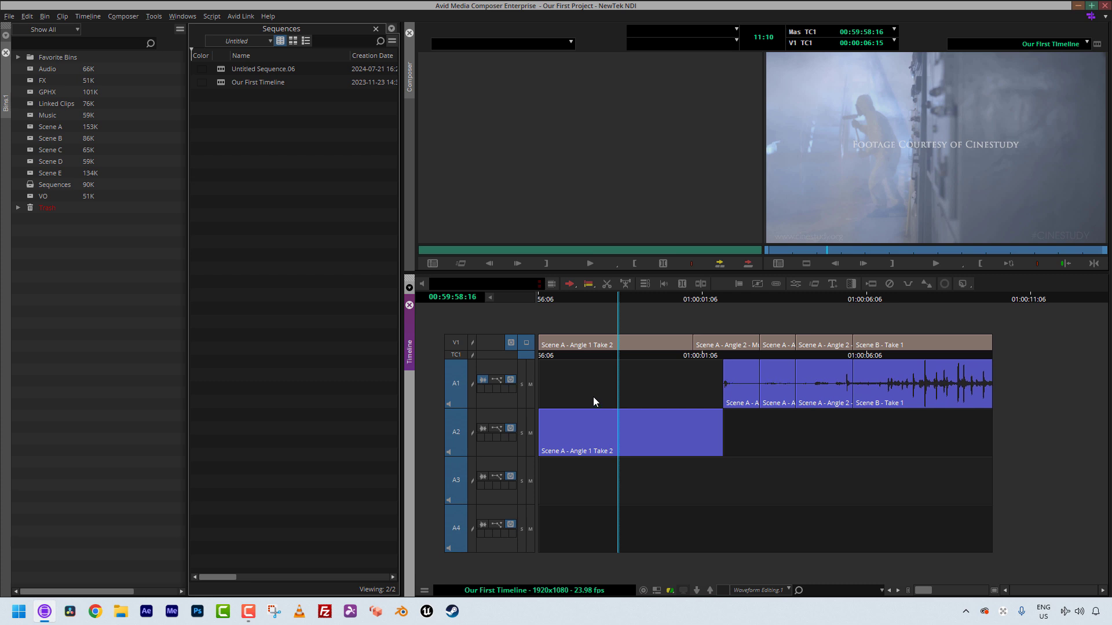
pyautogui.hotkey('ctrl', 'k')
pyautogui.hotkey('ctrl', 'k')
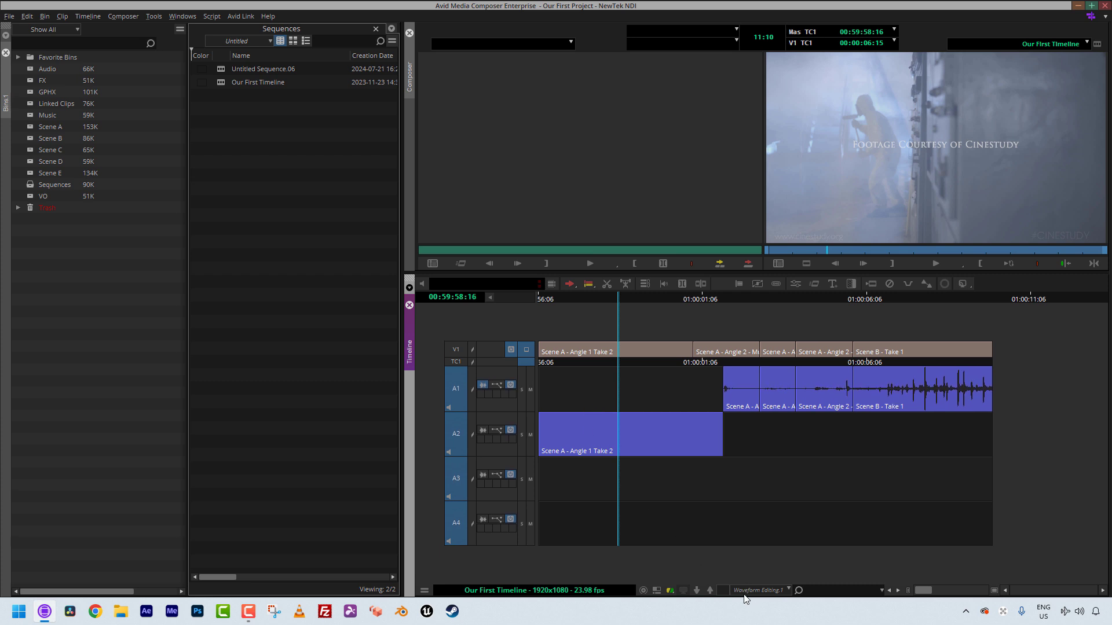
# Reload the saved Waveform Editing view and move the playhead to the first A1 clip
pyautogui.click(778, 593)
pyautogui.click(802, 602)
pyautogui.click(743, 433)
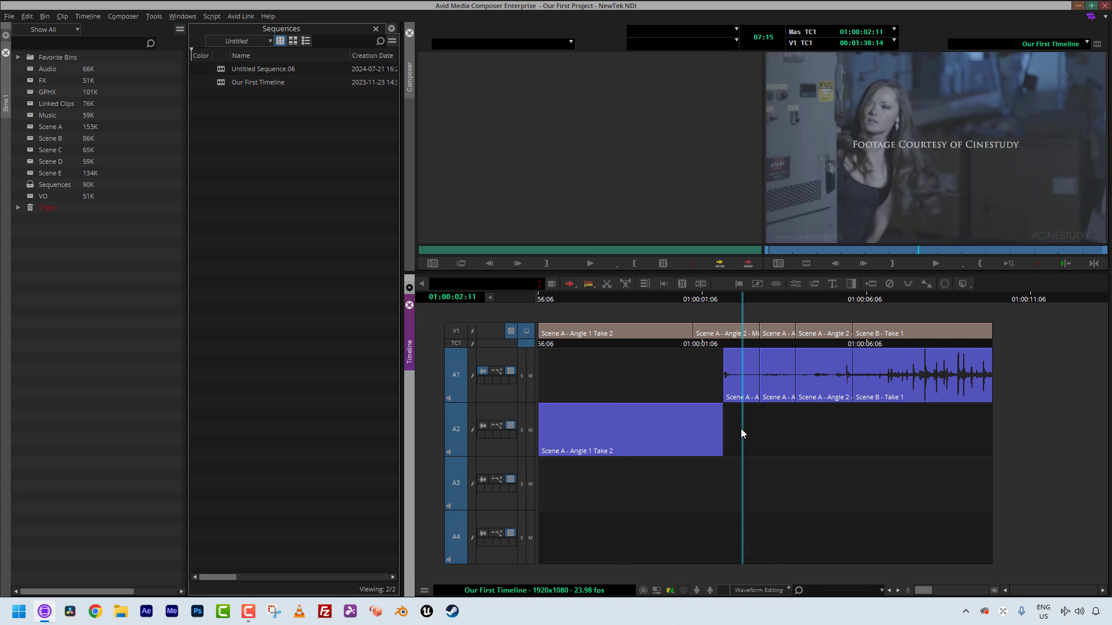
# Turn off A1's individual waveform and set the timeline's Audio Data display to Waveform for all tracks
pyautogui.click(484, 373)
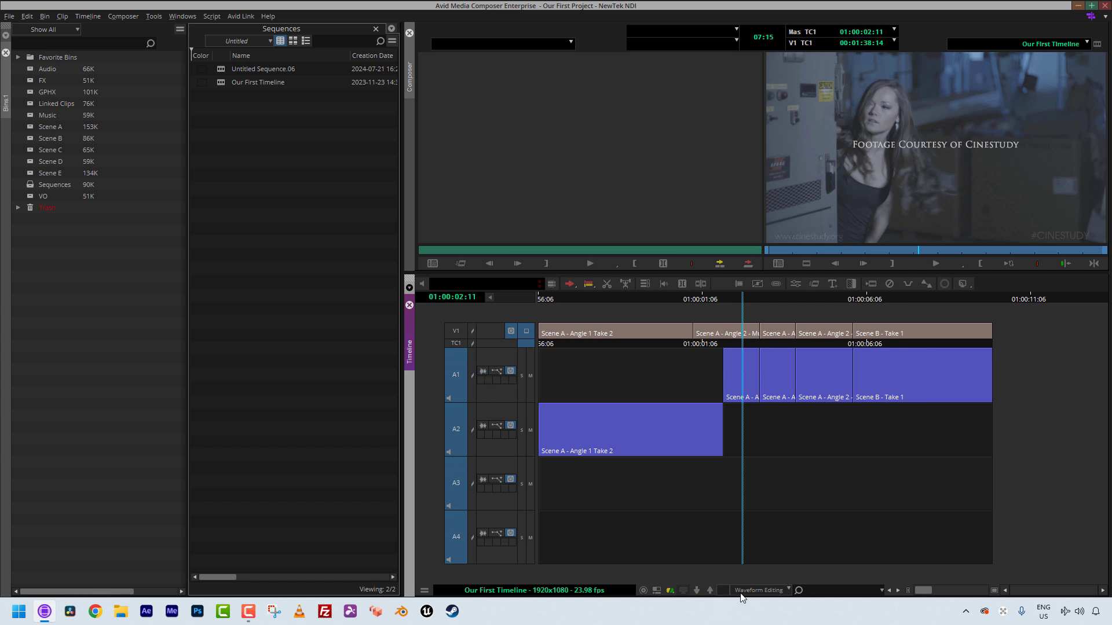
pyautogui.click(424, 592)
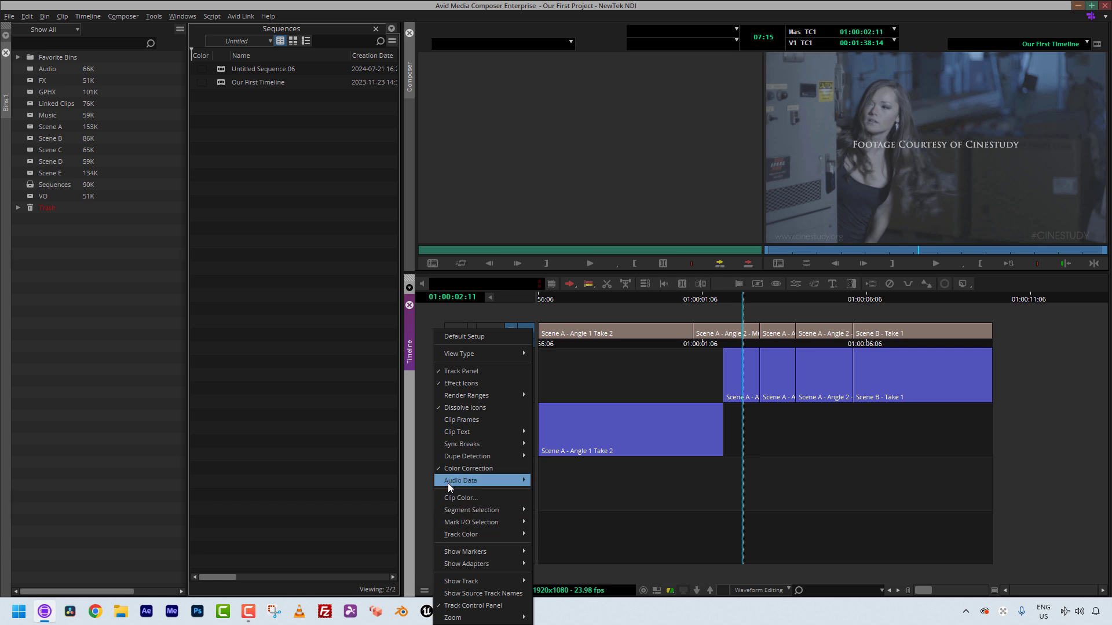
pyautogui.moveTo(444, 482)
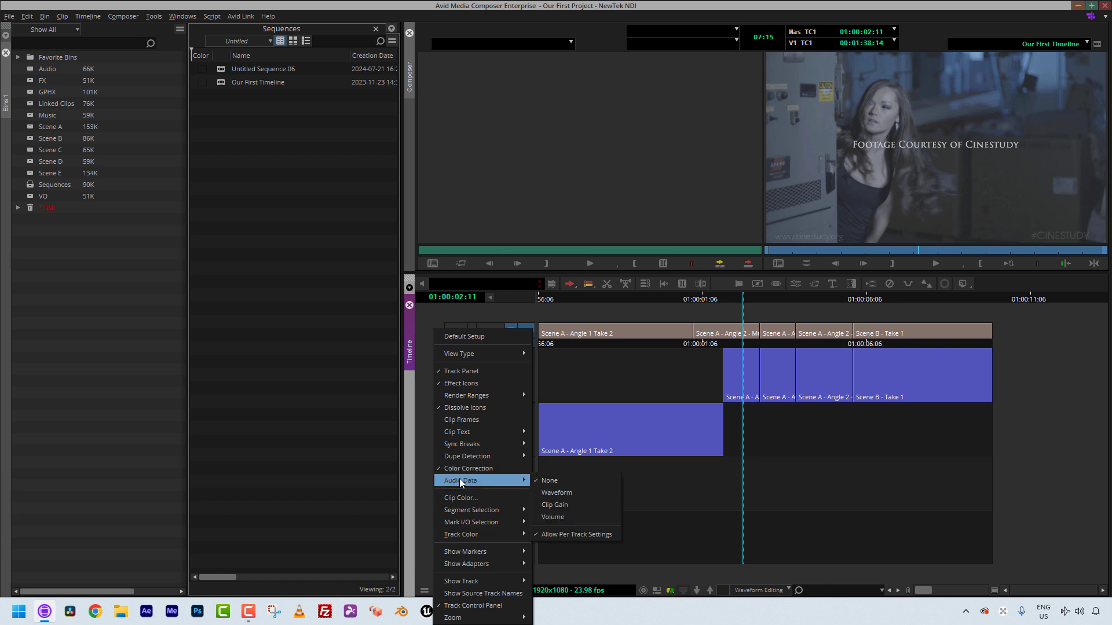
pyautogui.click(560, 494)
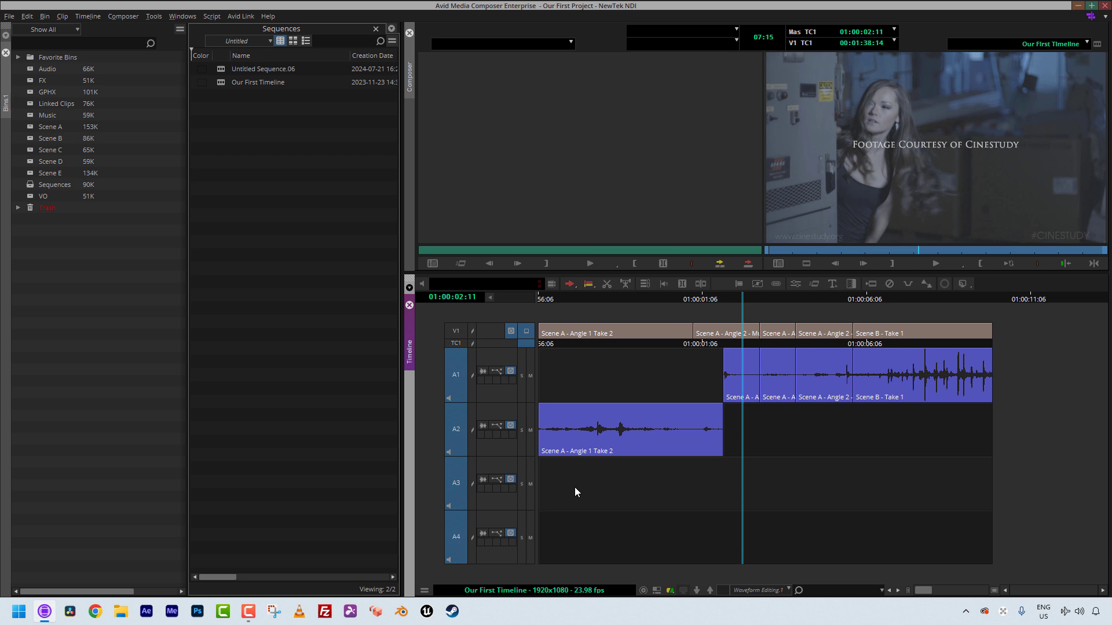
# Save the current timeline view as Waveform Editing, replacing the existing view of that name
pyautogui.click(771, 591)
pyautogui.click(846, 617)
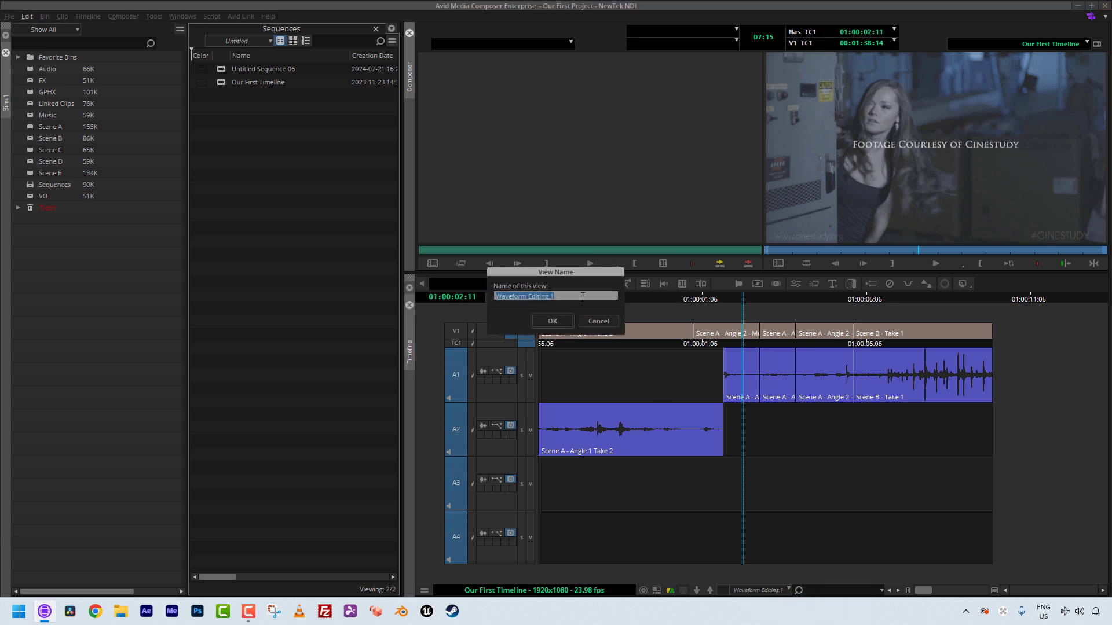
pyautogui.click(581, 300)
pyautogui.click(559, 323)
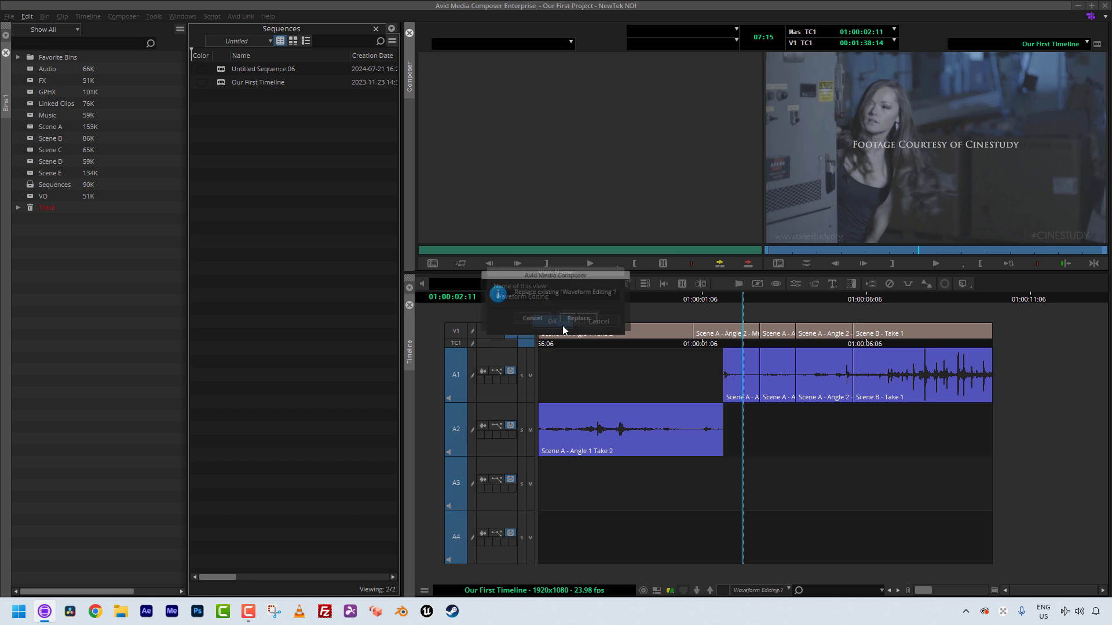
pyautogui.click(580, 320)
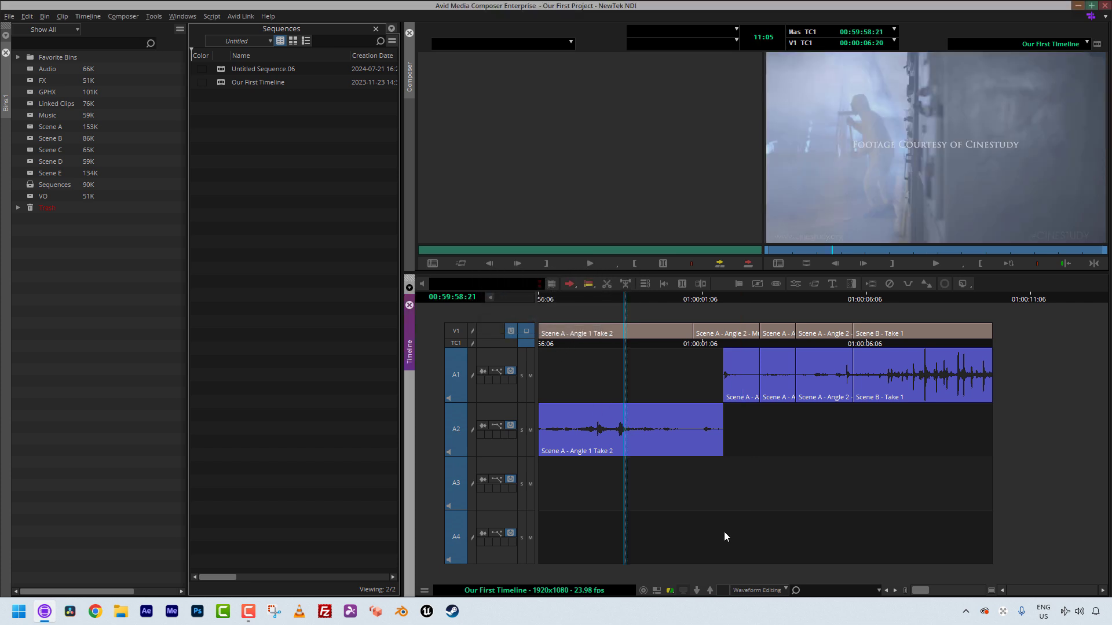
# Compare the Standard timeline view with the Waveform Editing view, ending on Waveform Editing
pyautogui.click(755, 592)
pyautogui.click(801, 593)
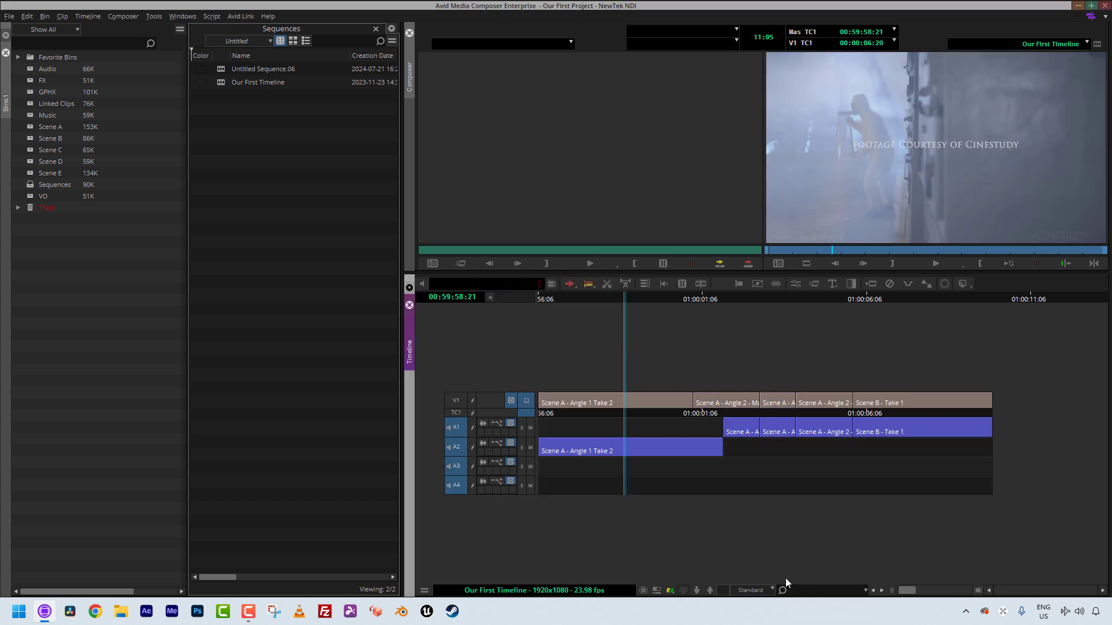
pyautogui.click(757, 592)
pyautogui.click(811, 601)
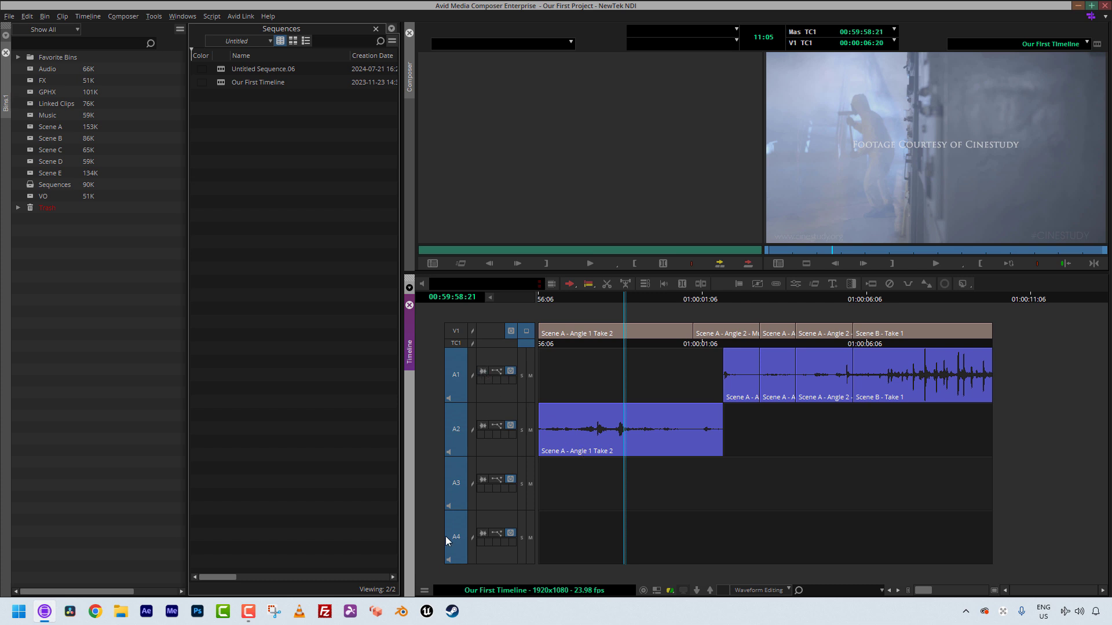
# Review the timeline's Audio Data display options, including Allow Per Track Settings, and return the playhead to the A2 clip
pyautogui.click(425, 591)
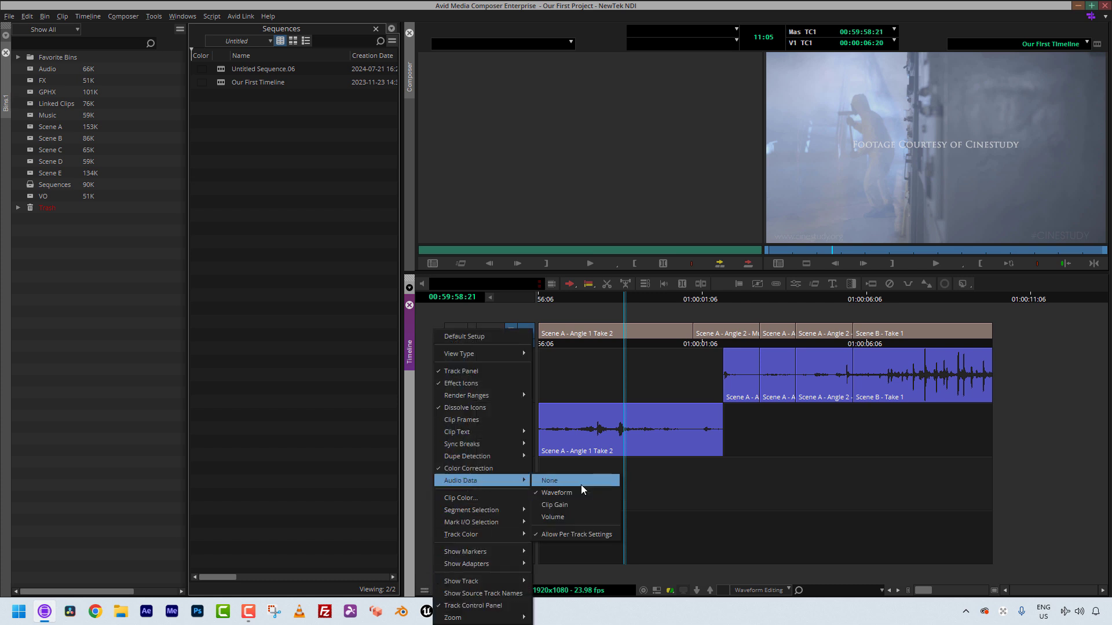
pyautogui.click(667, 429)
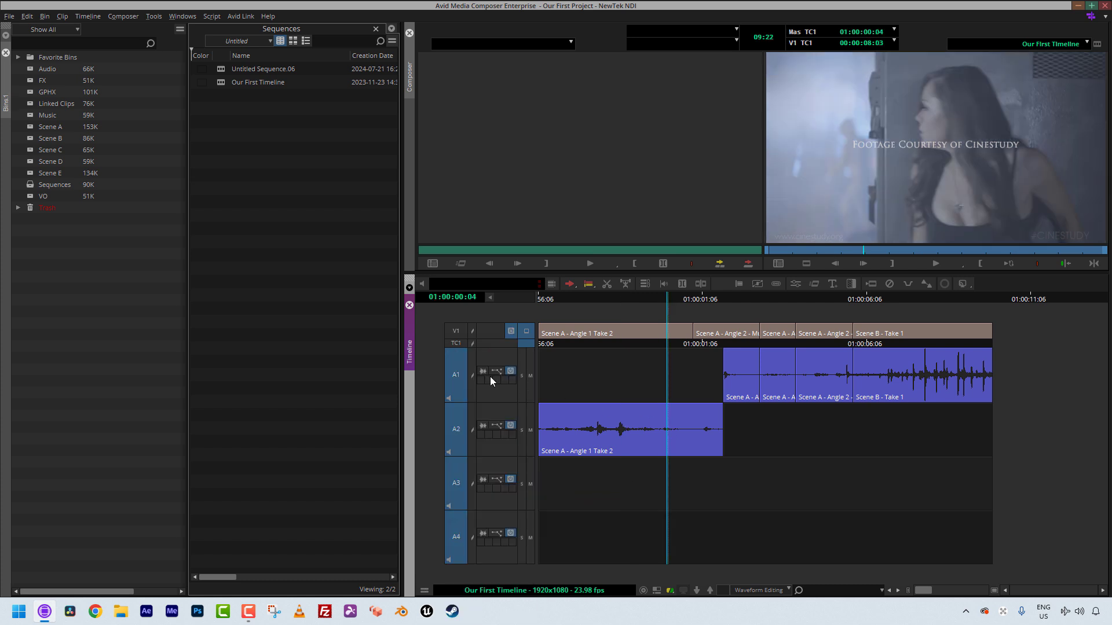
pyautogui.click(425, 591)
pyautogui.moveTo(452, 477)
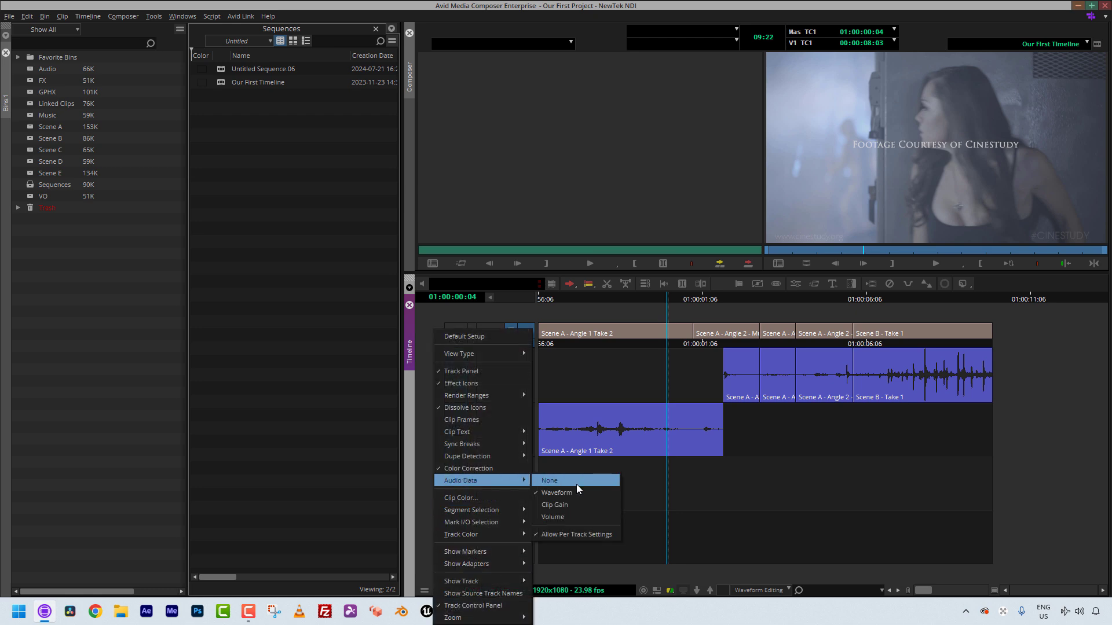
pyautogui.click(557, 534)
pyautogui.click(602, 457)
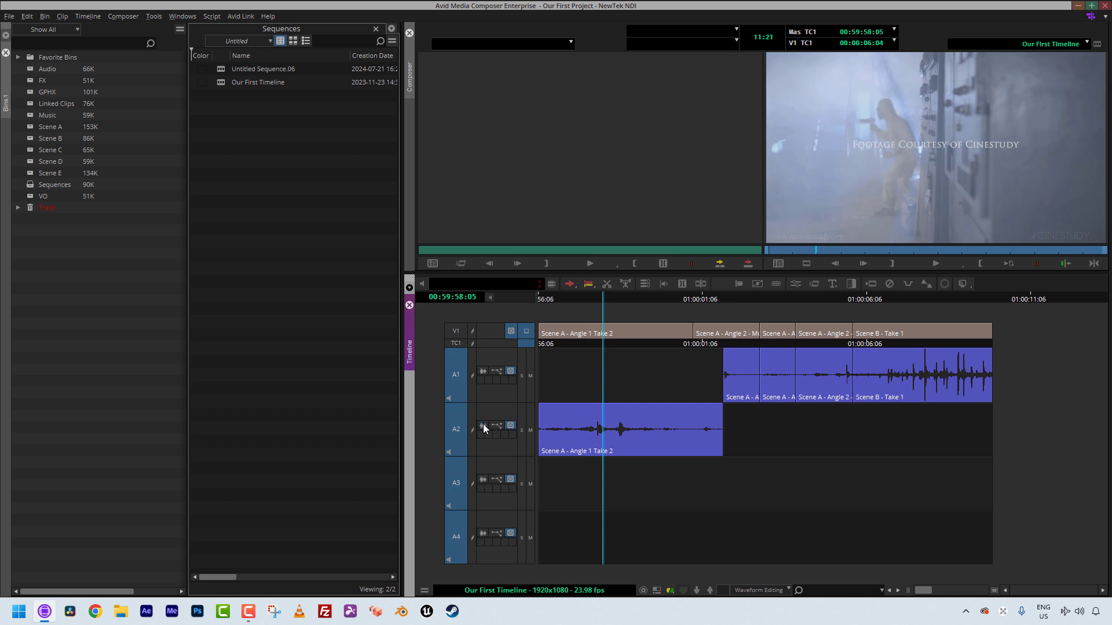
pyautogui.click(601, 440)
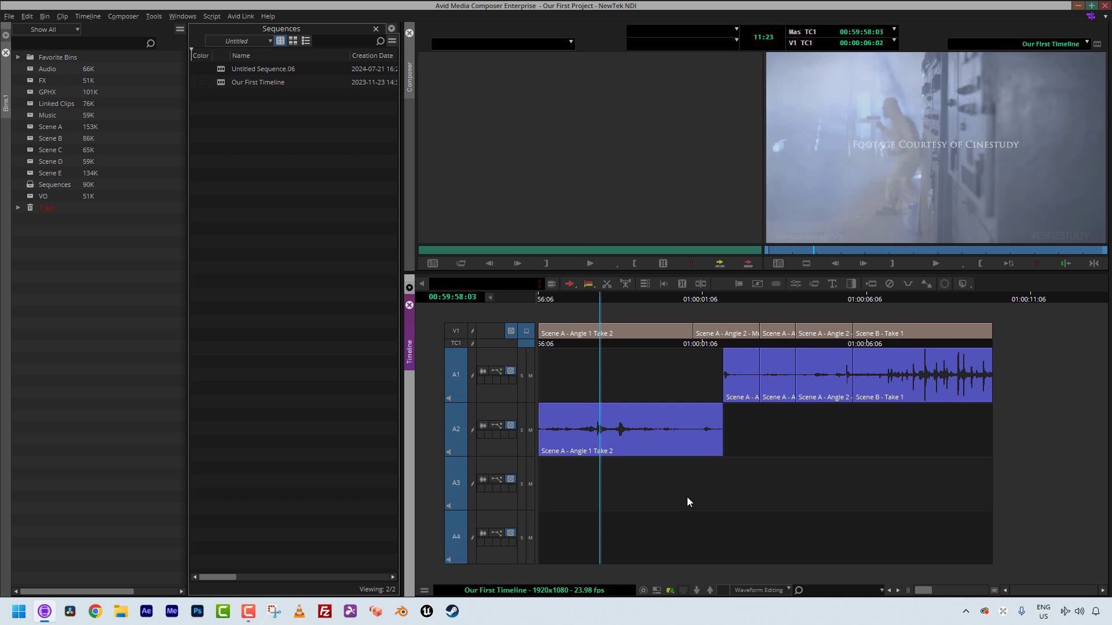
# Look over the timeline's display options without changing any, and scrub the playhead through the A2 clip
pyautogui.click(426, 591)
pyautogui.click(483, 551)
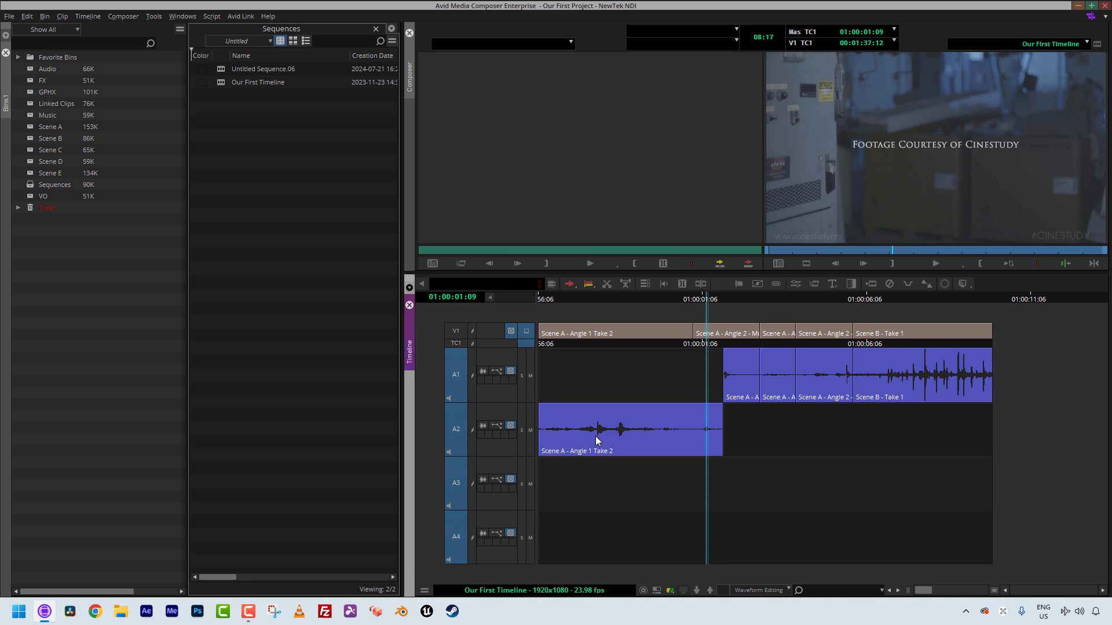
pyautogui.moveTo(633, 415); pyautogui.dragTo(623, 453)
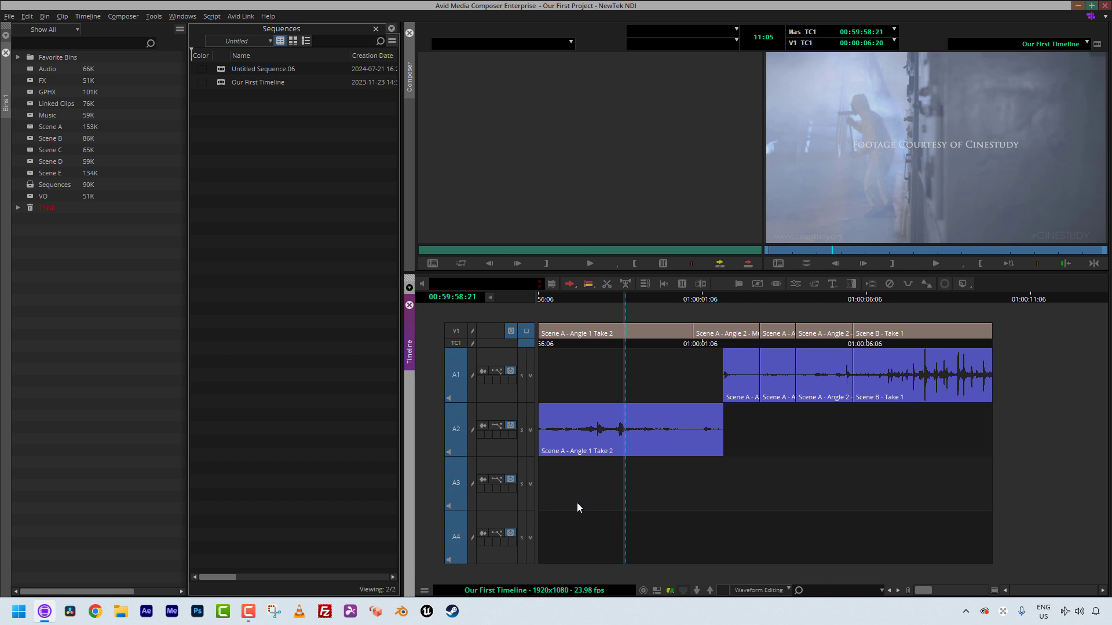
pyautogui.click(424, 591)
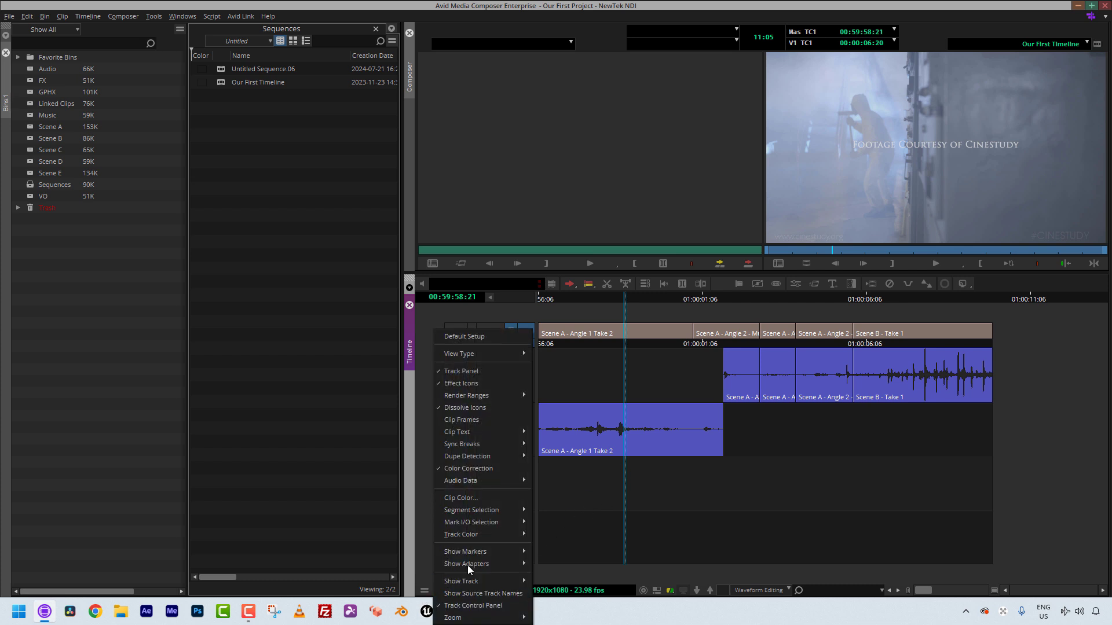
pyautogui.click(524, 394)
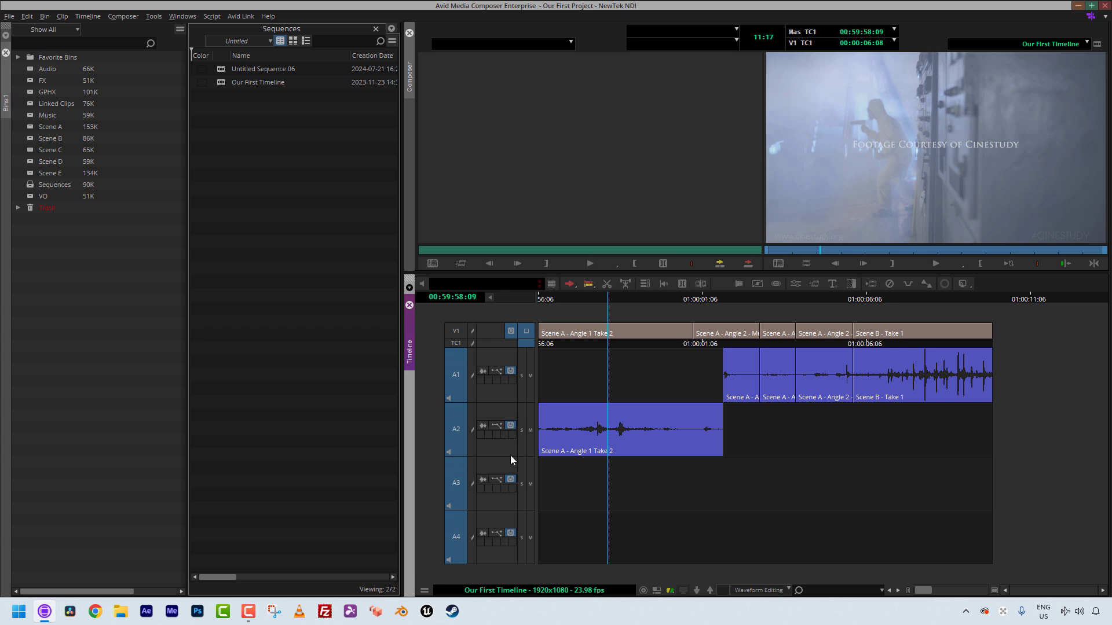
pyautogui.click(690, 455)
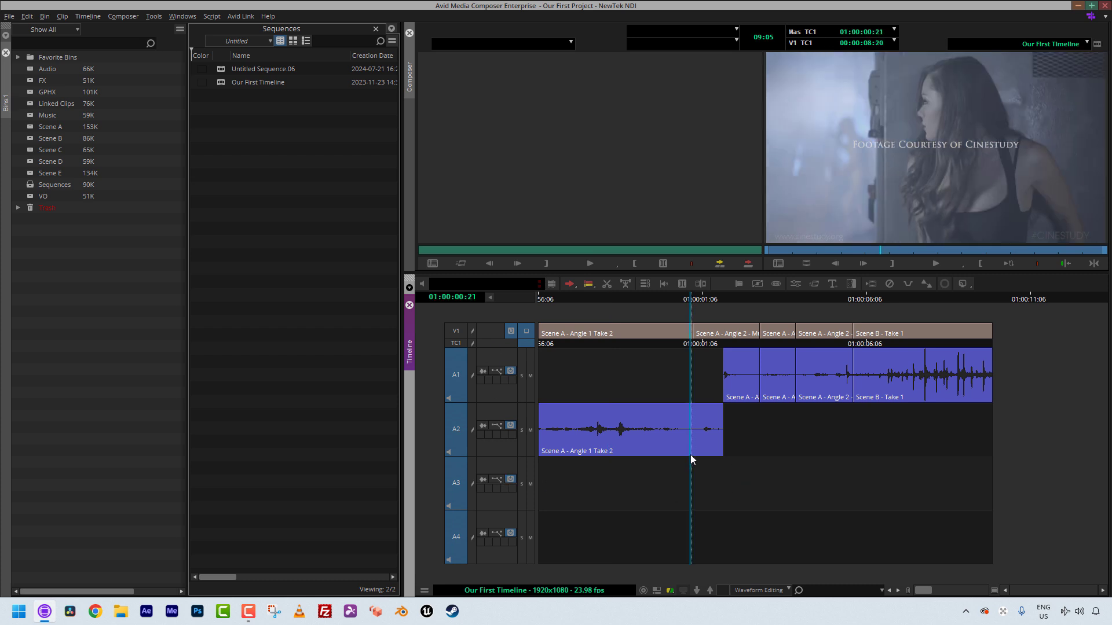
pyautogui.click(628, 447)
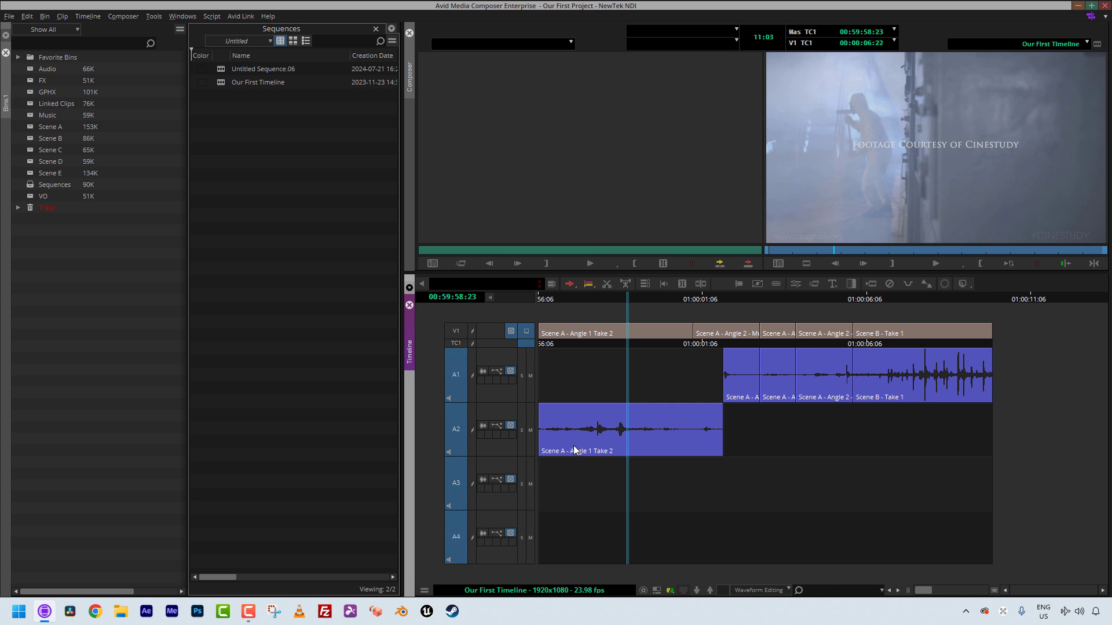
# Turn on the audio level graph overlay for A2 and scrub the playhead through its clip
pyautogui.click(498, 426)
pyautogui.click(511, 456)
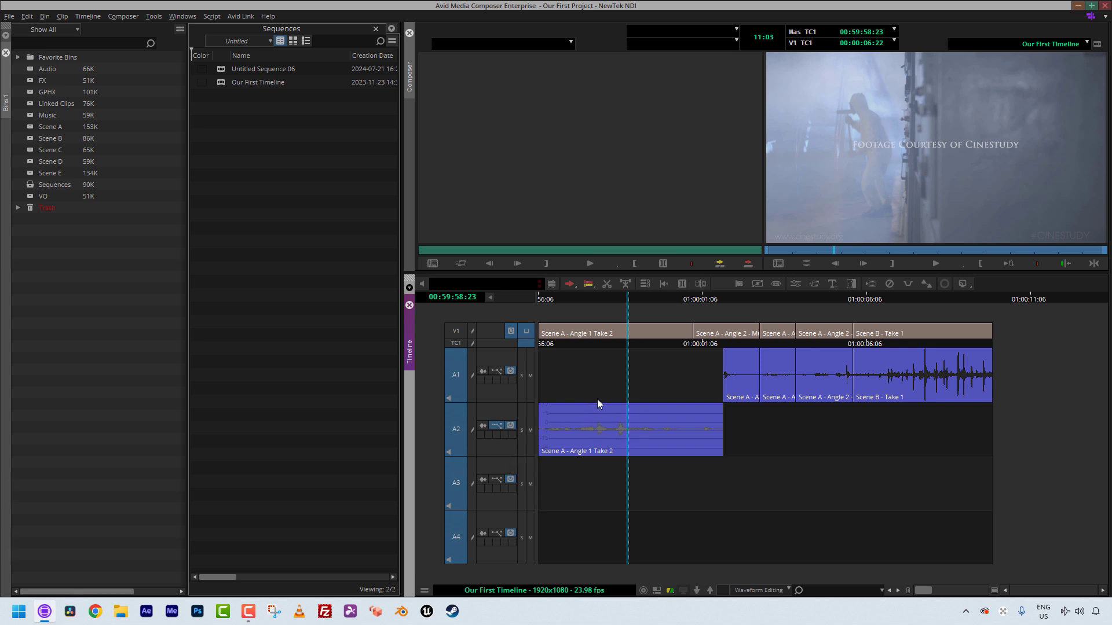
pyautogui.rightClick(553, 417)
pyautogui.click(582, 419)
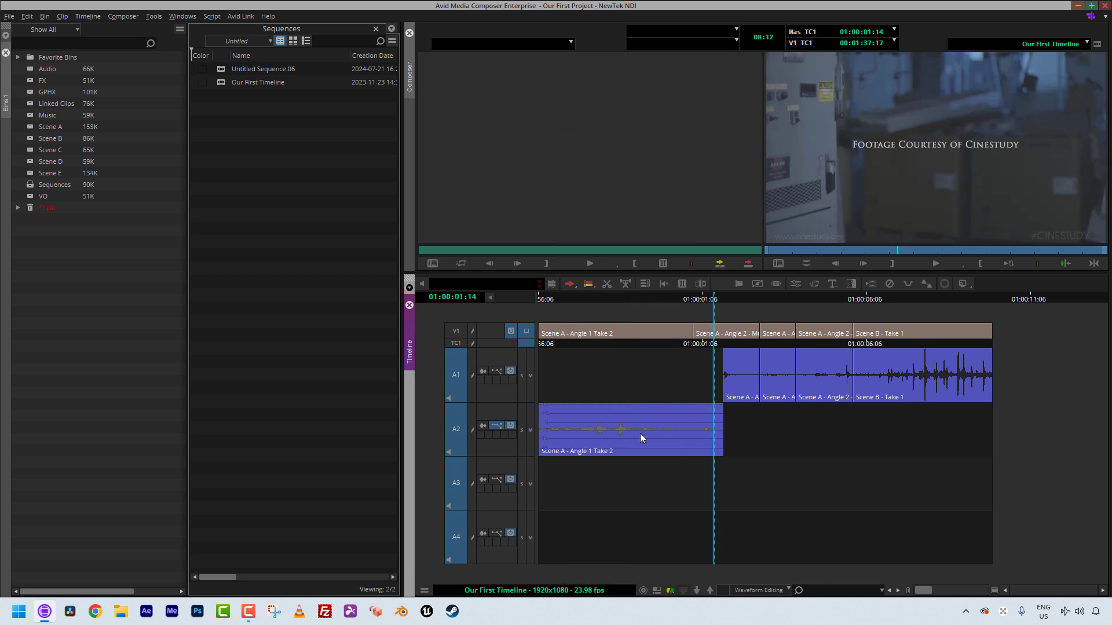
pyautogui.click(559, 429)
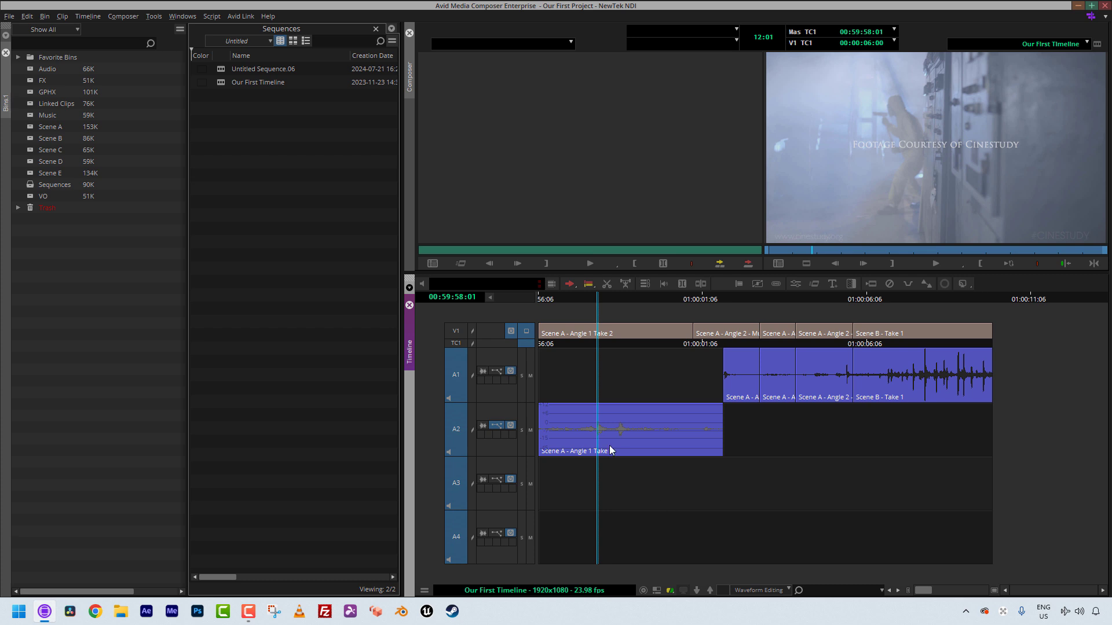
pyautogui.click(585, 463)
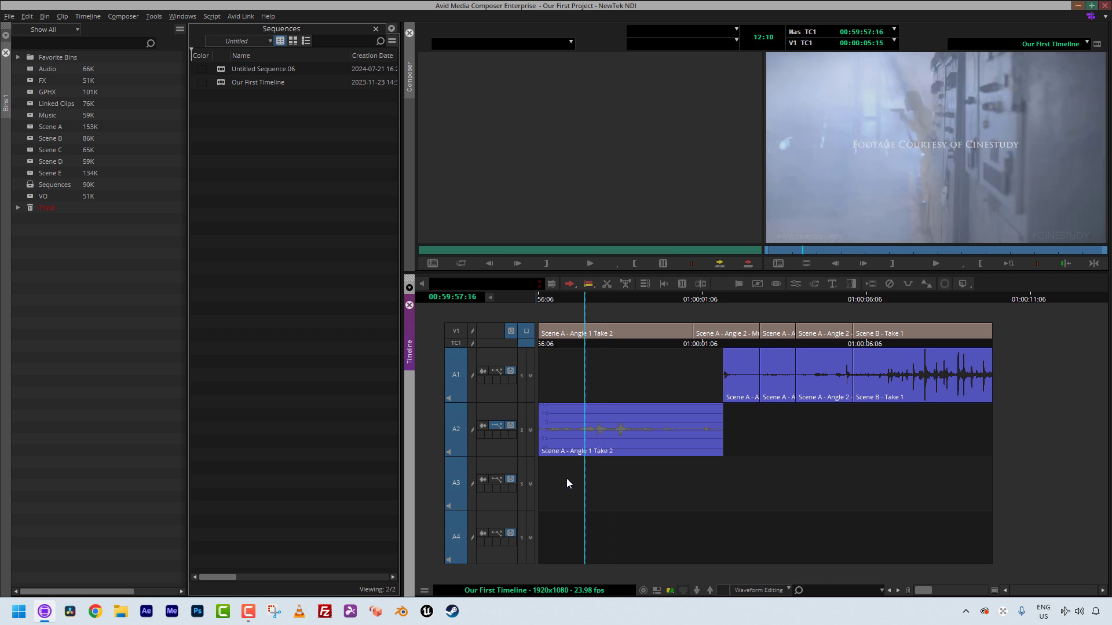
# Turn off the separate audio graph overlay on A2 and set the timeline's Audio Data display to Volume for all audio tracks
pyautogui.click(498, 427)
pyautogui.click(515, 450)
pyautogui.click(424, 591)
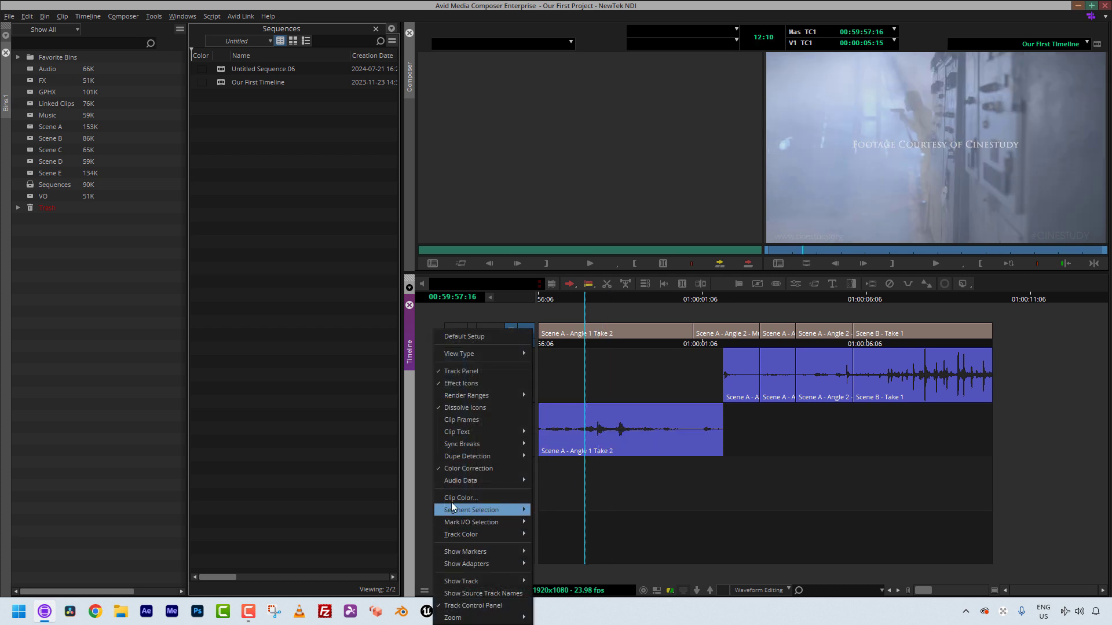
pyautogui.moveTo(459, 483)
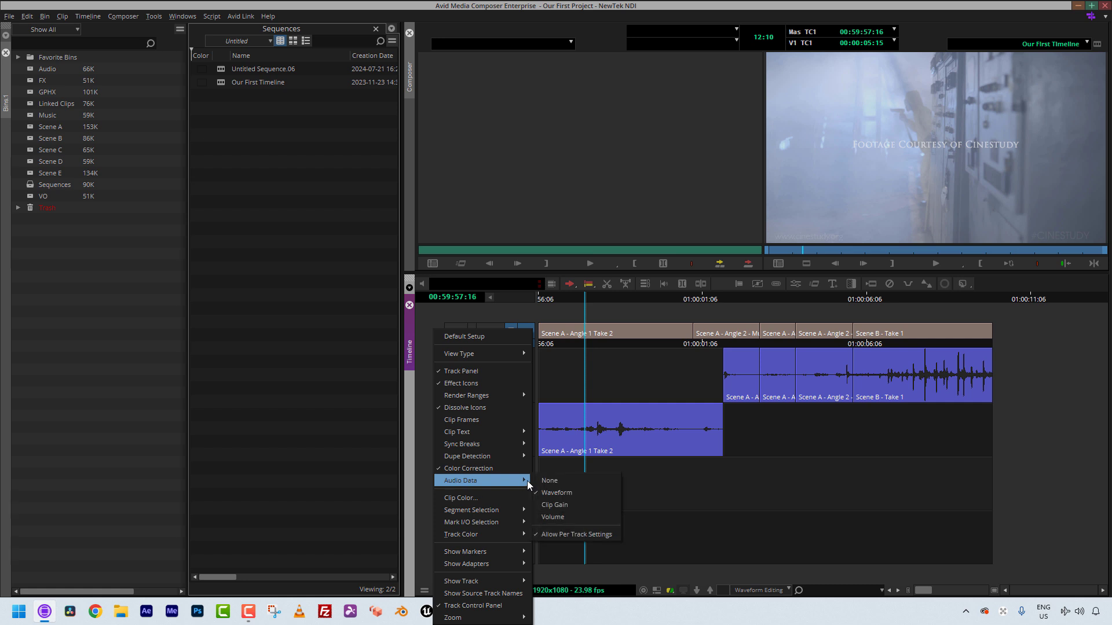
pyautogui.click(560, 518)
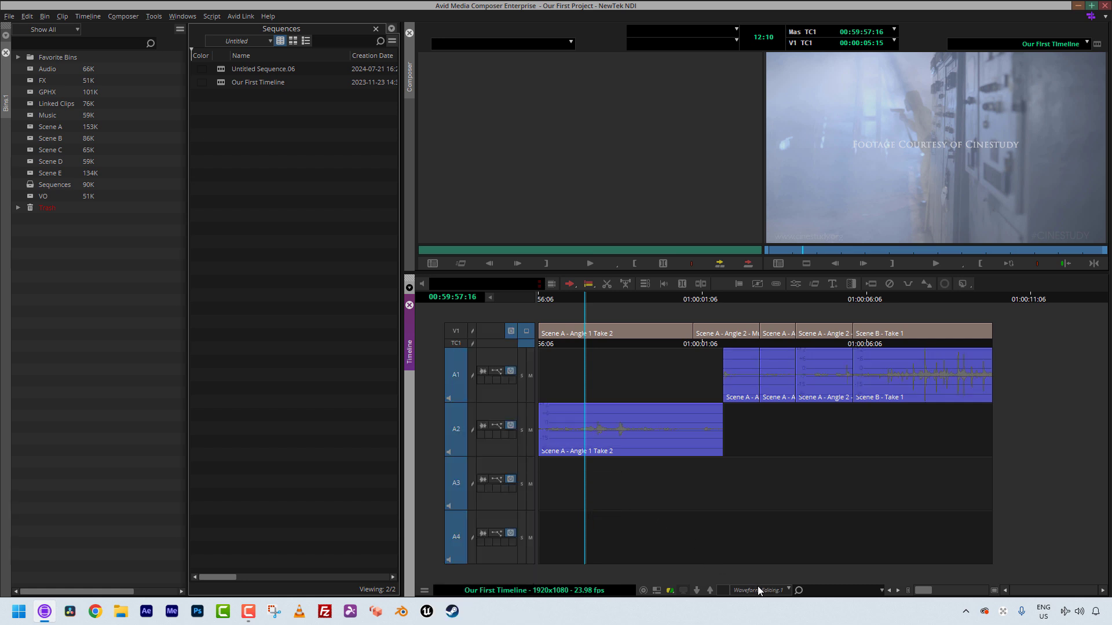
# Save the current timeline layout as a new view named Waveform_Volume Editing
pyautogui.click(788, 590)
pyautogui.click(817, 616)
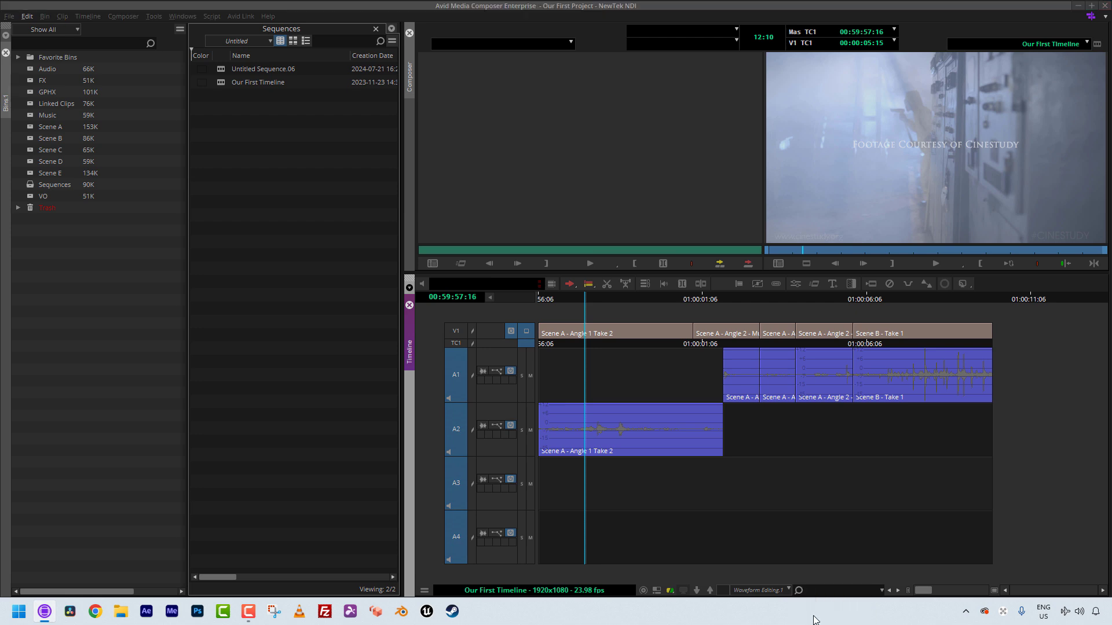
pyautogui.write('Wav')
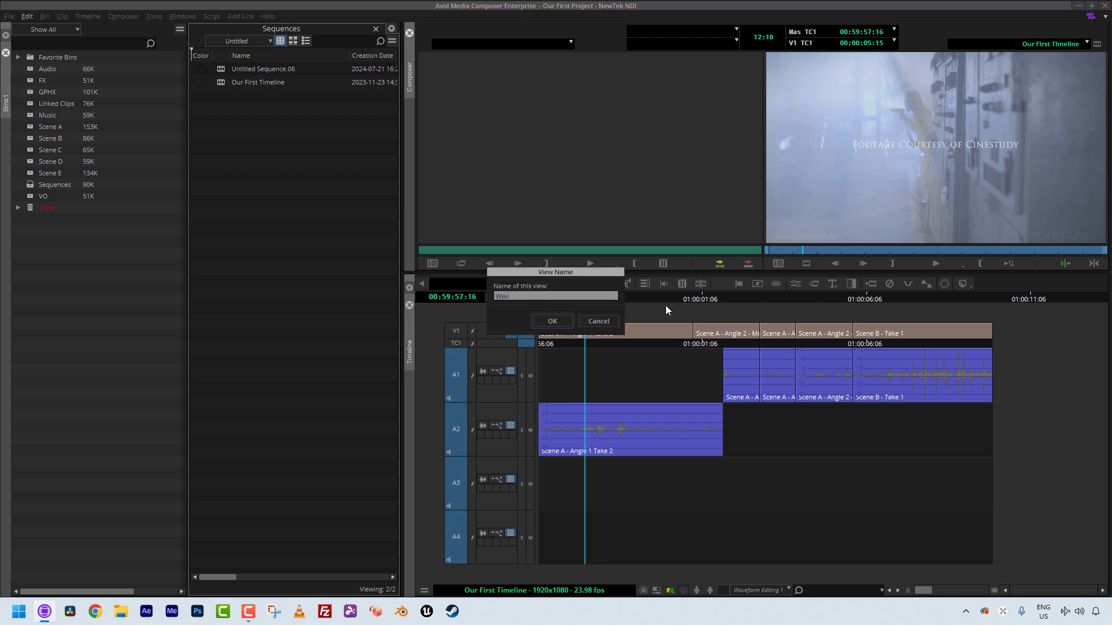
pyautogui.write('eform_Volume Editing')
pyautogui.press('Return')
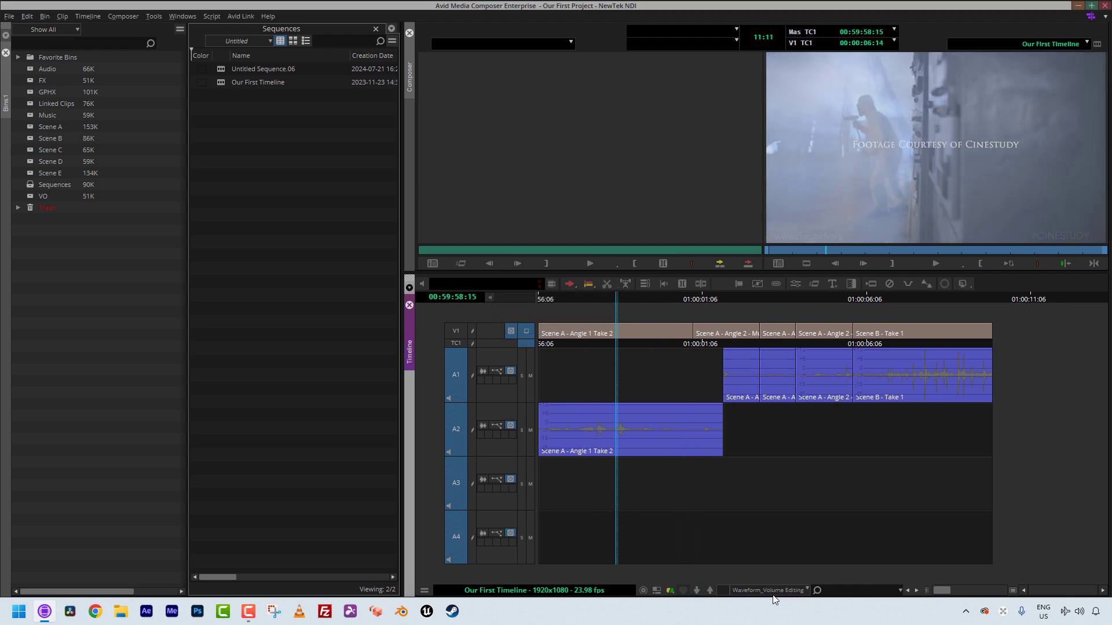
# Compare the Waveform Editing, Standard and Waveform_Volume Editing timeline views, ending on Waveform_Volume Editing
pyautogui.click(806, 590)
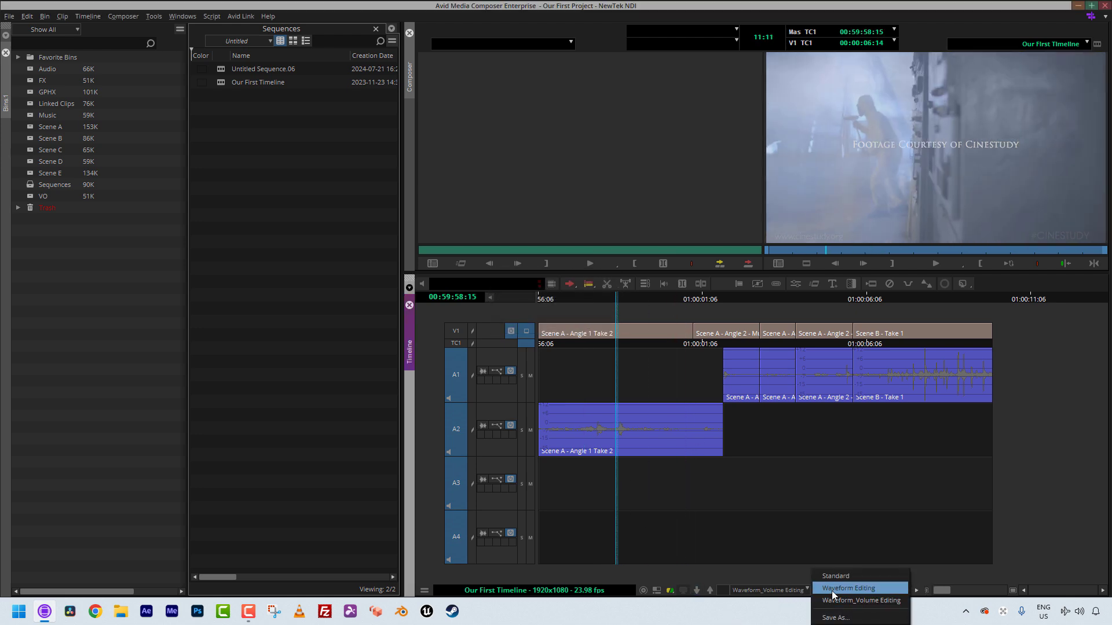
pyautogui.click(832, 589)
pyautogui.click(776, 592)
pyautogui.click(798, 579)
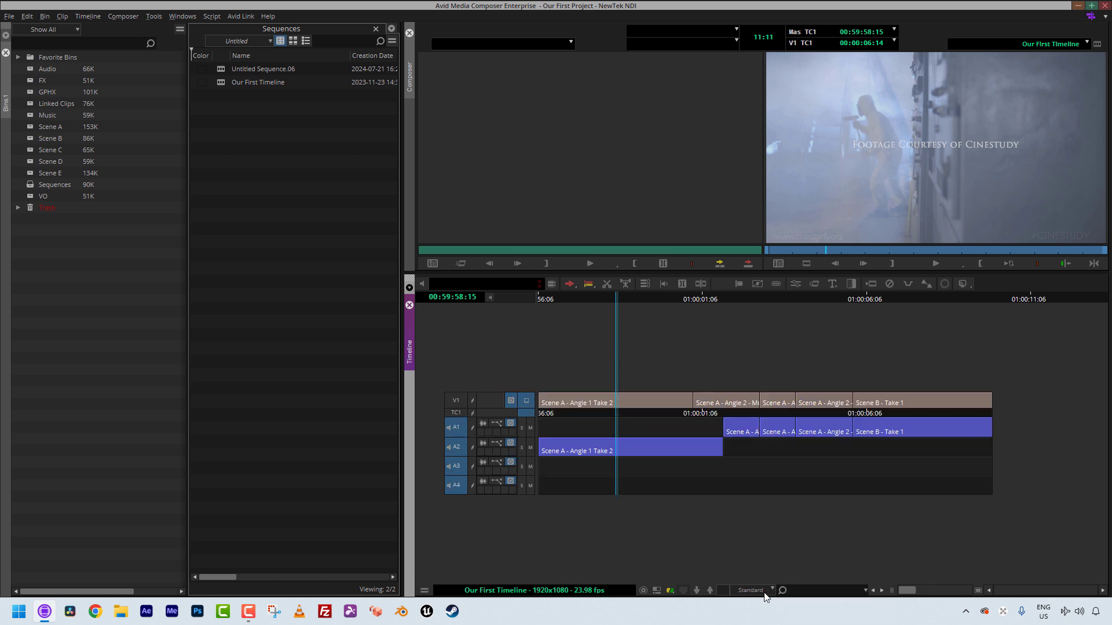
pyautogui.click(764, 592)
pyautogui.click(790, 600)
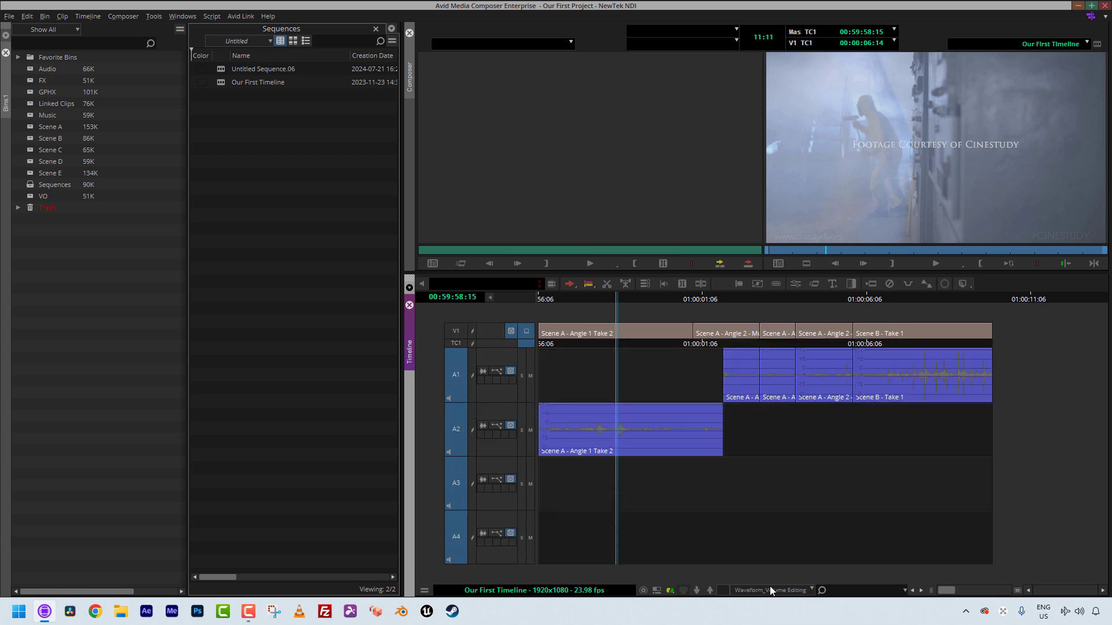
# Add six volume keyframes at different points along the A2 clip and move the playhead to the fourth one
pyautogui.click(561, 436)
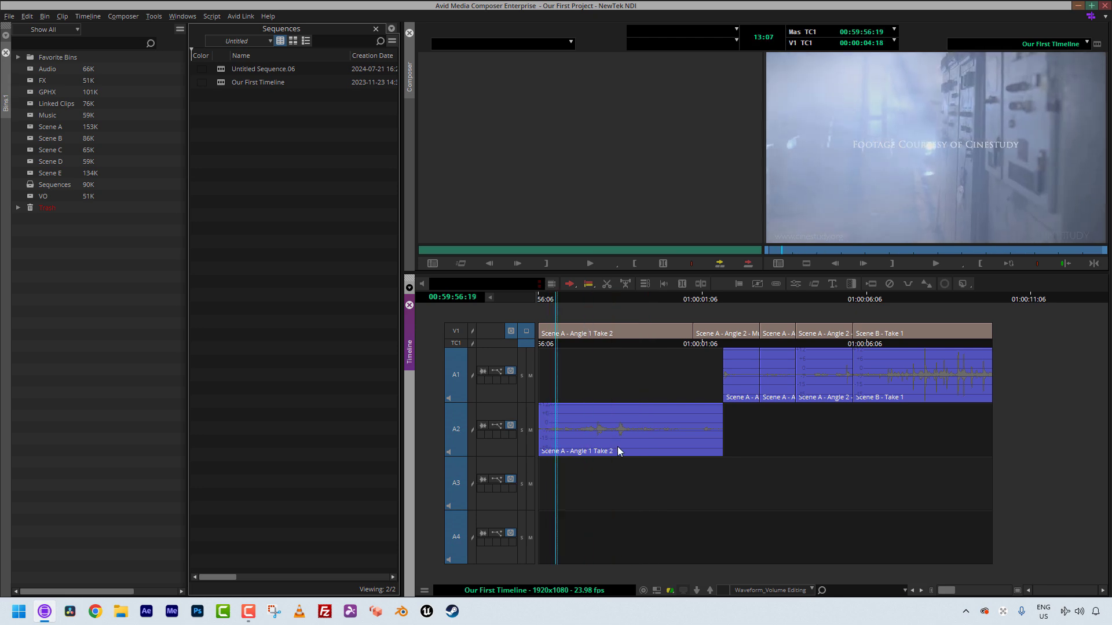
pyautogui.click(567, 444)
pyautogui.press("'")
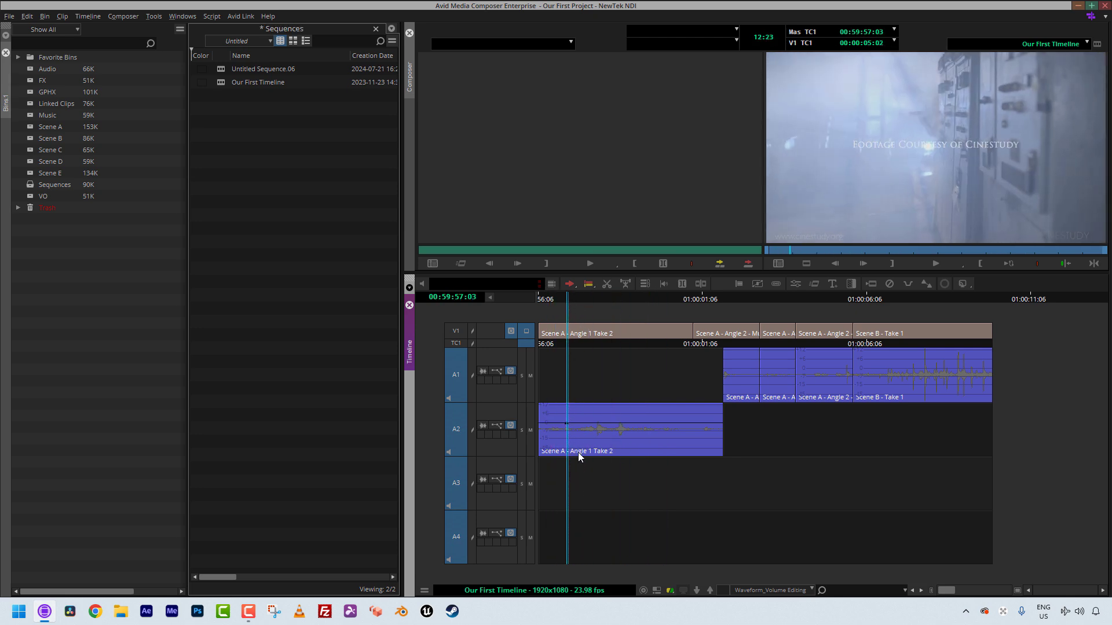
pyautogui.moveTo(581, 452); pyautogui.dragTo(704, 437)
pyautogui.press("'")
pyautogui.press("'")
pyautogui.press("'")
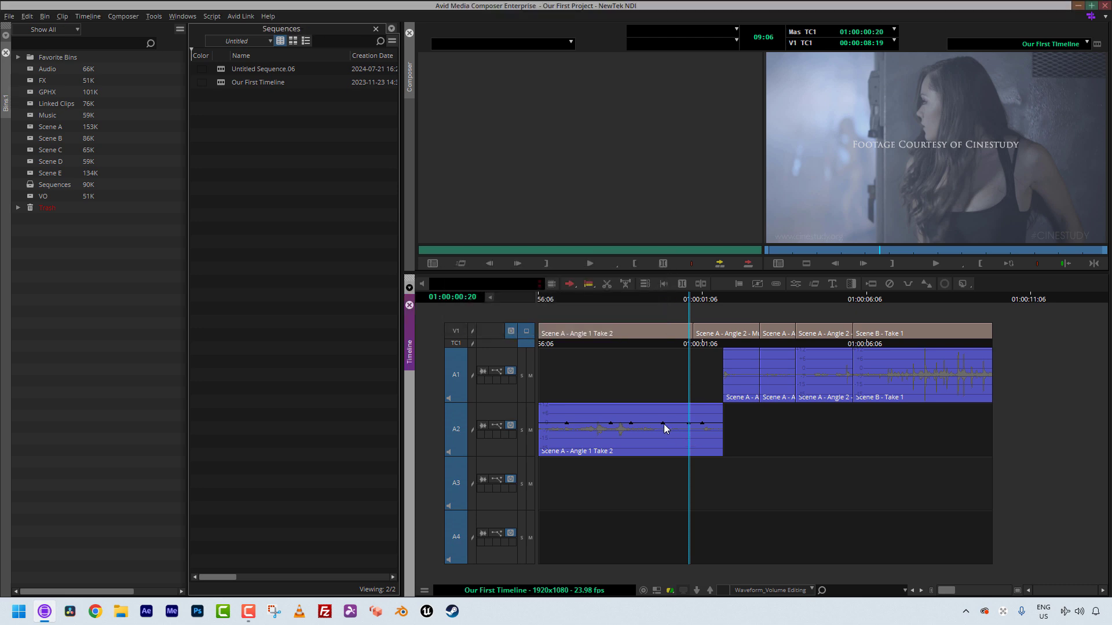
pyautogui.click(661, 423)
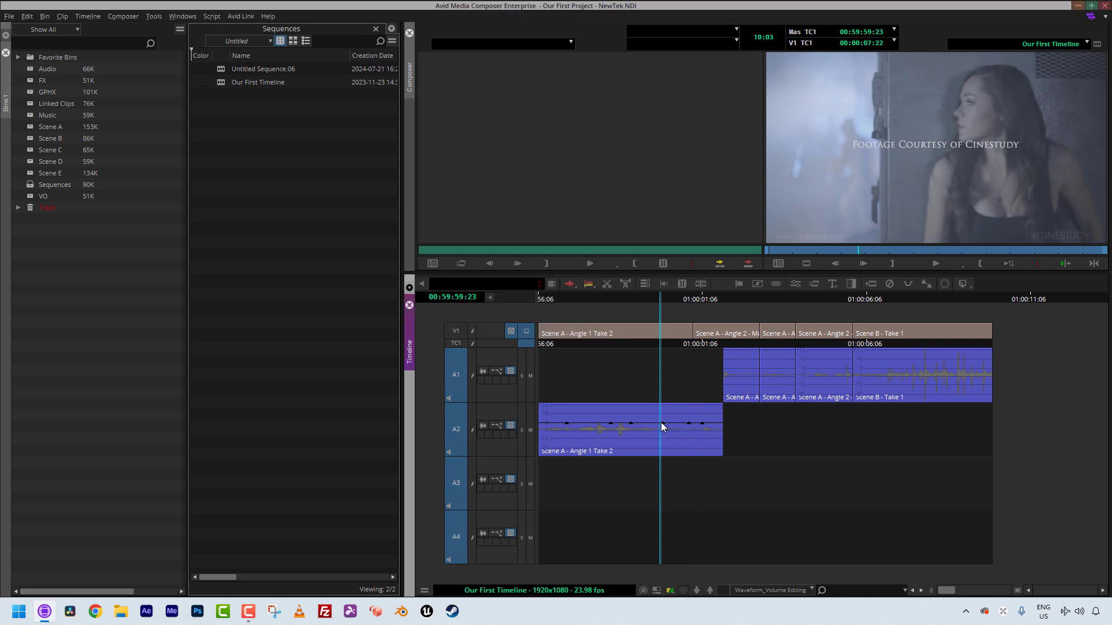